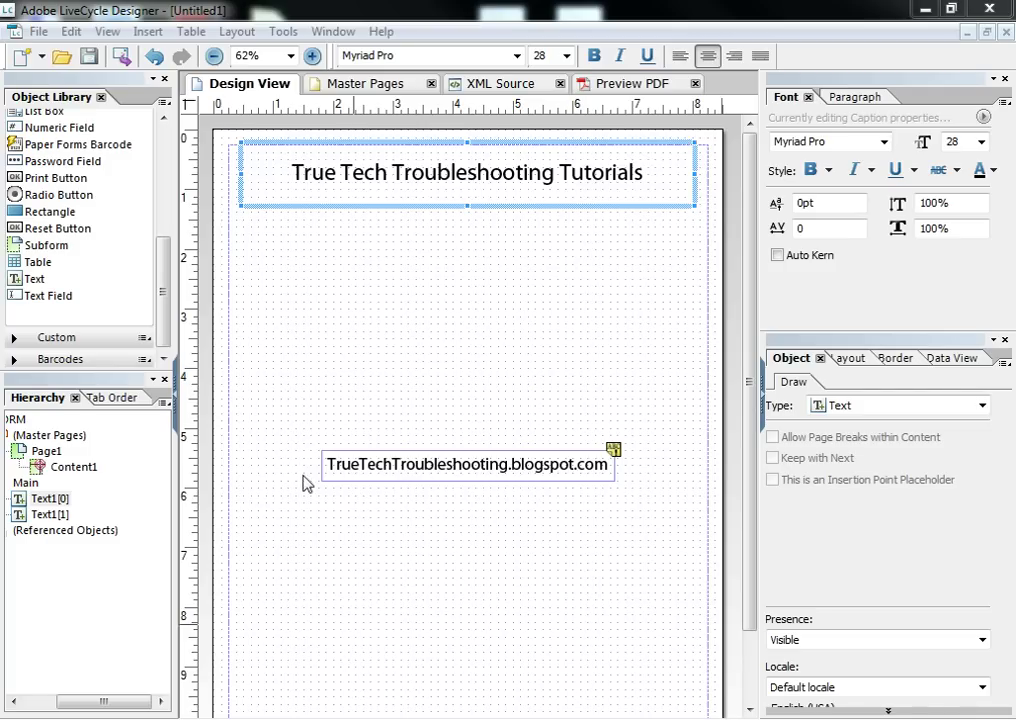
Pick Text Field in the Object Library to add a field below the title
click(38, 300)
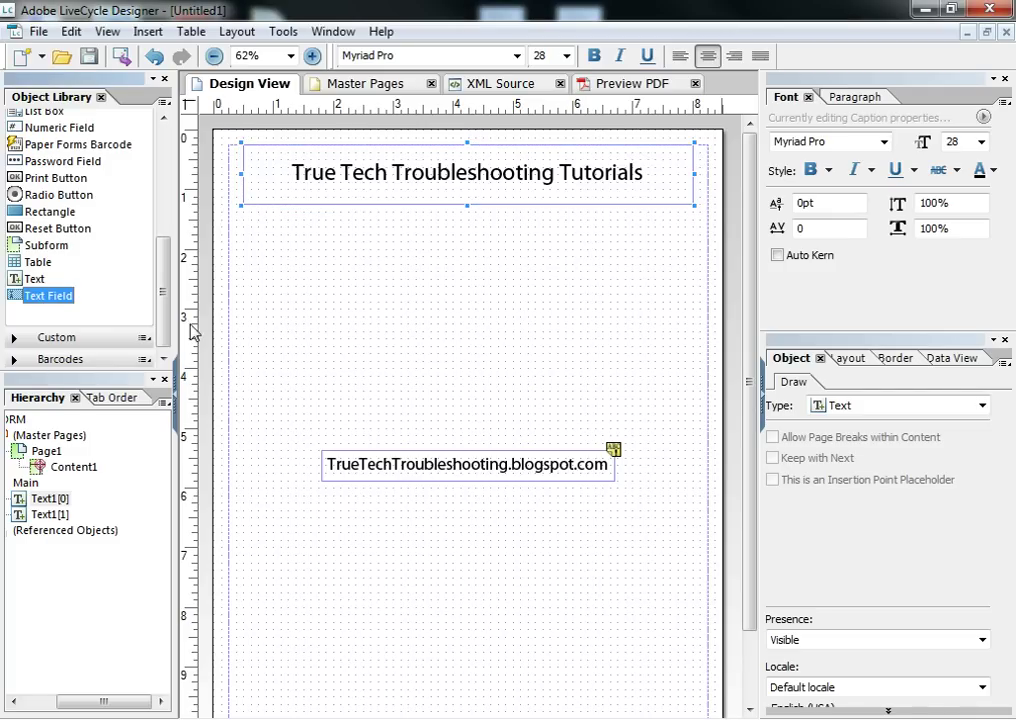
Draw a 5 in x 0.625 in text field below the title and undo a stray Text object
drag(304, 257, 603, 297)
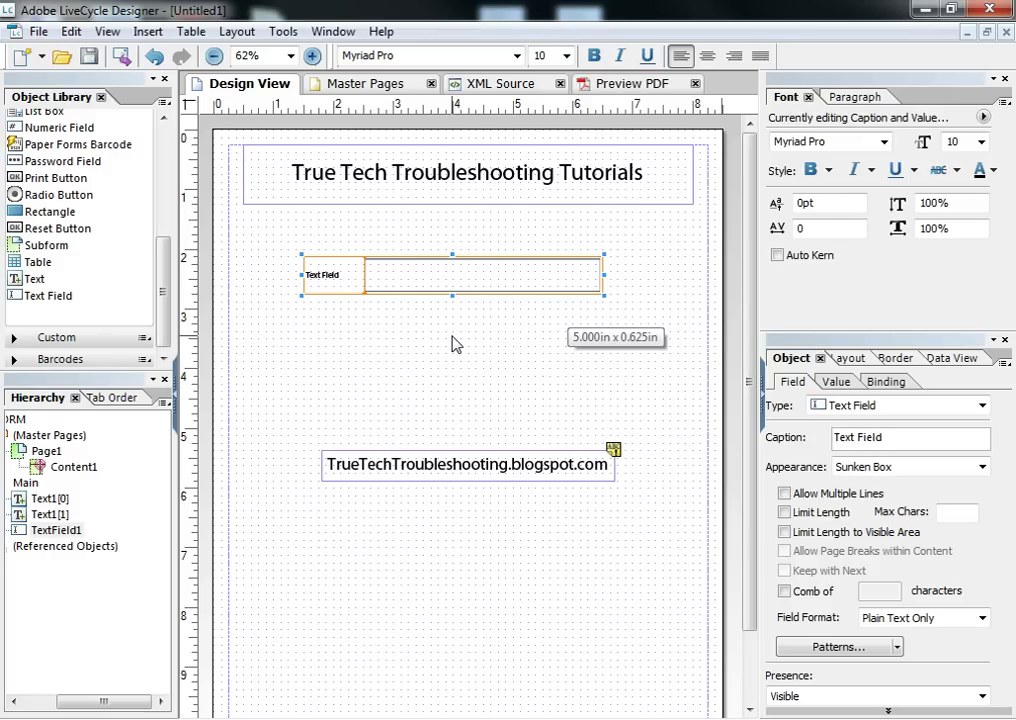
click(48, 297)
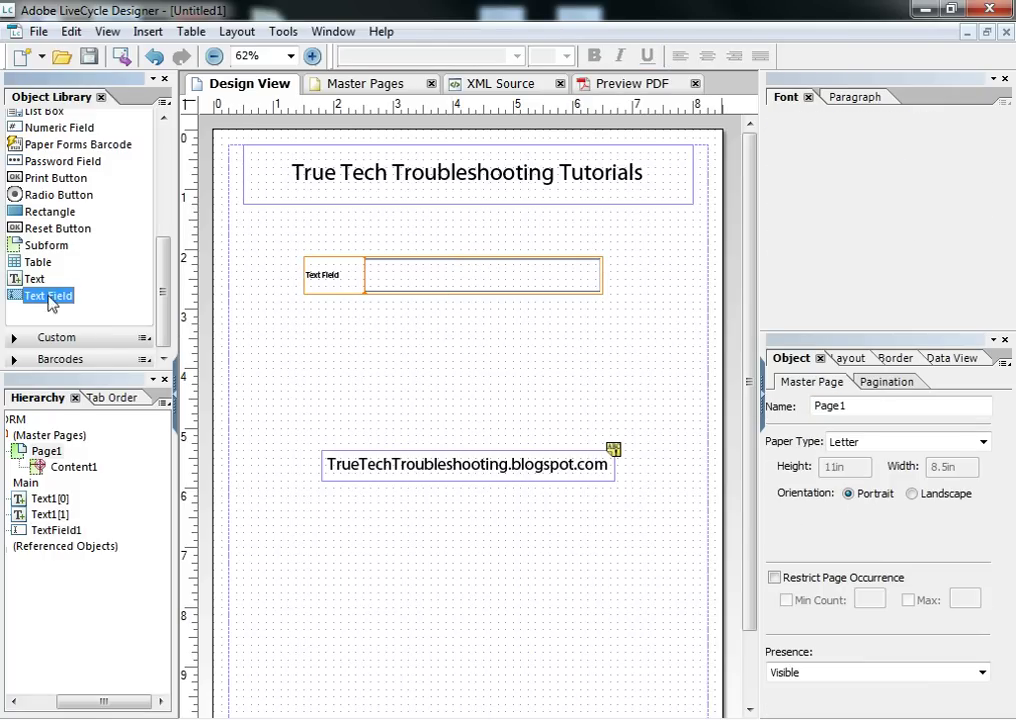
key(Up)
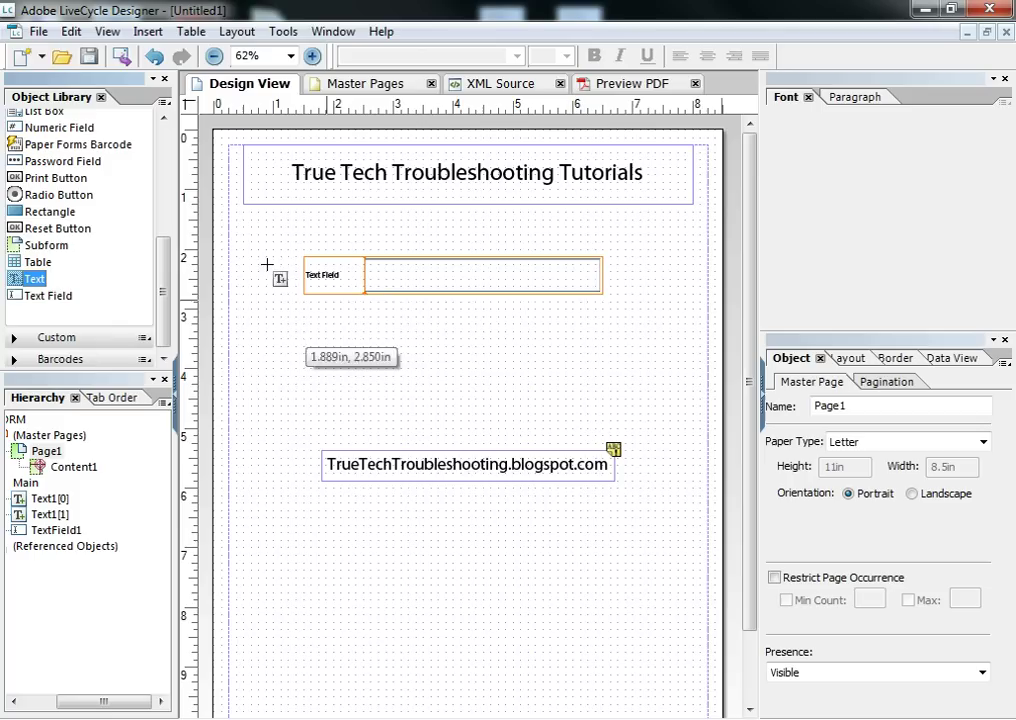
click(466, 461)
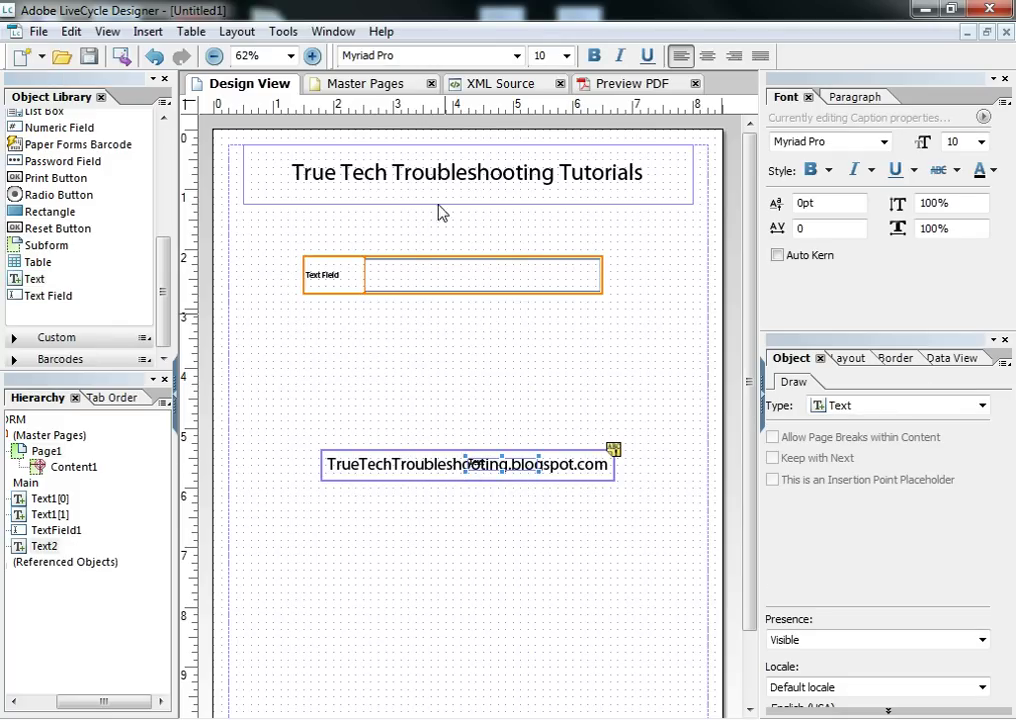
key(ctrl+z)
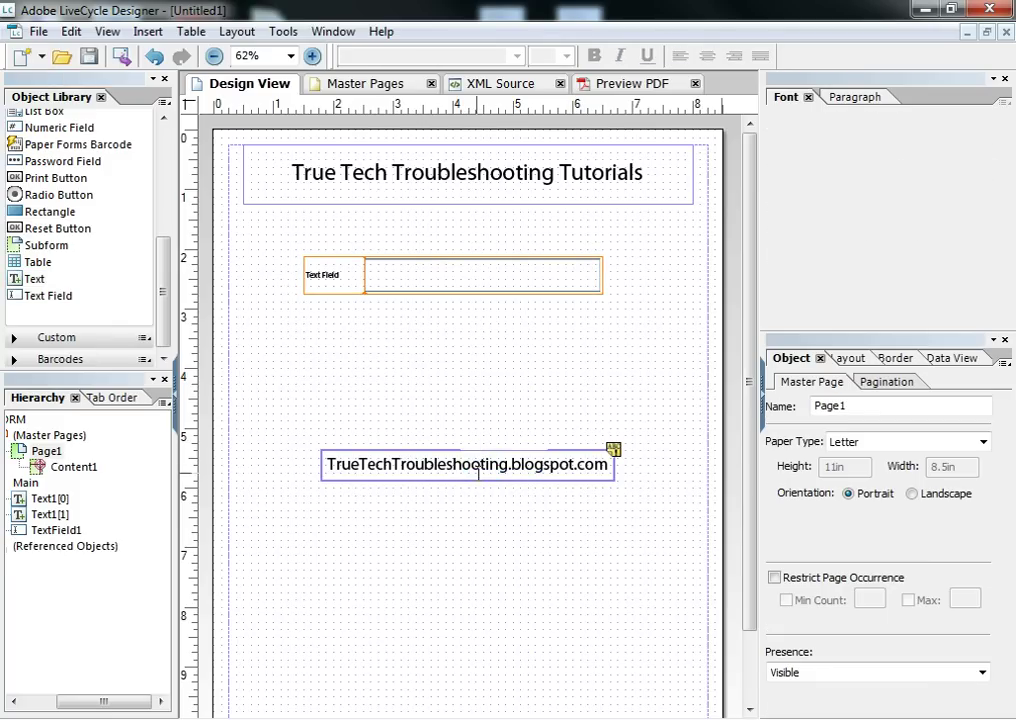
Select the title, the website URL text and TextField1 in turn to inspect them
click(368, 167)
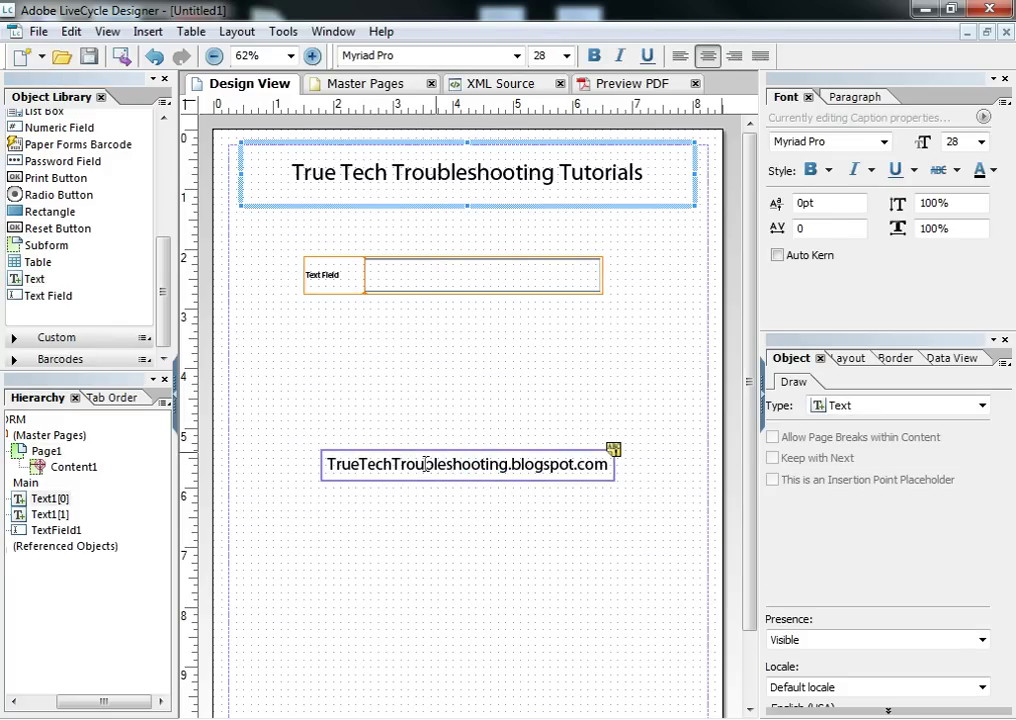
click(466, 464)
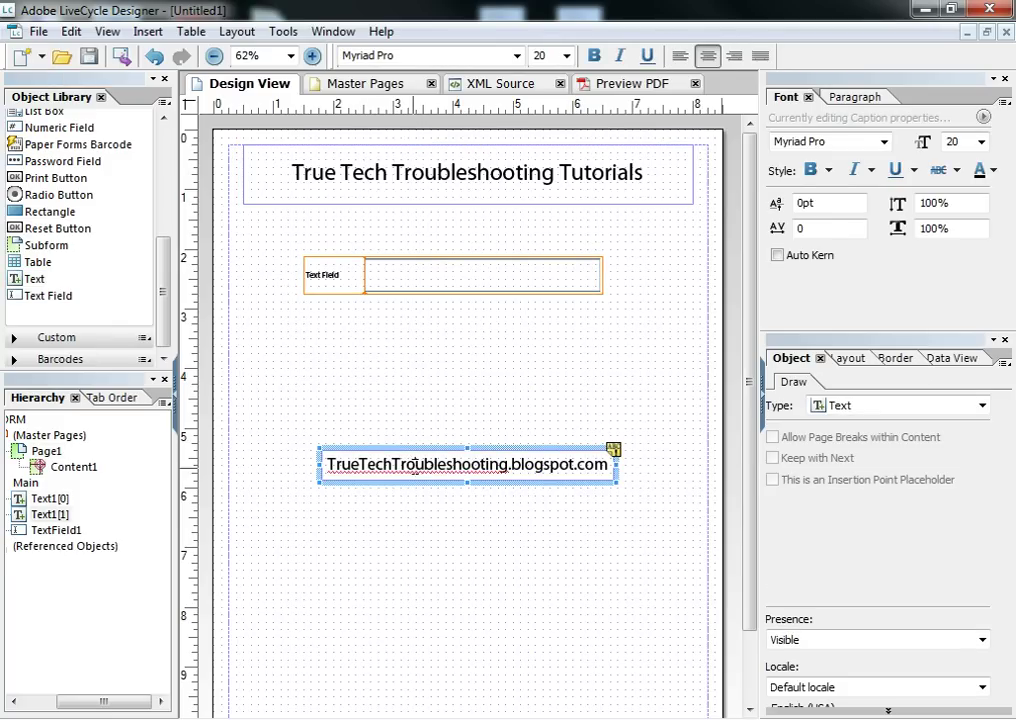
click(393, 362)
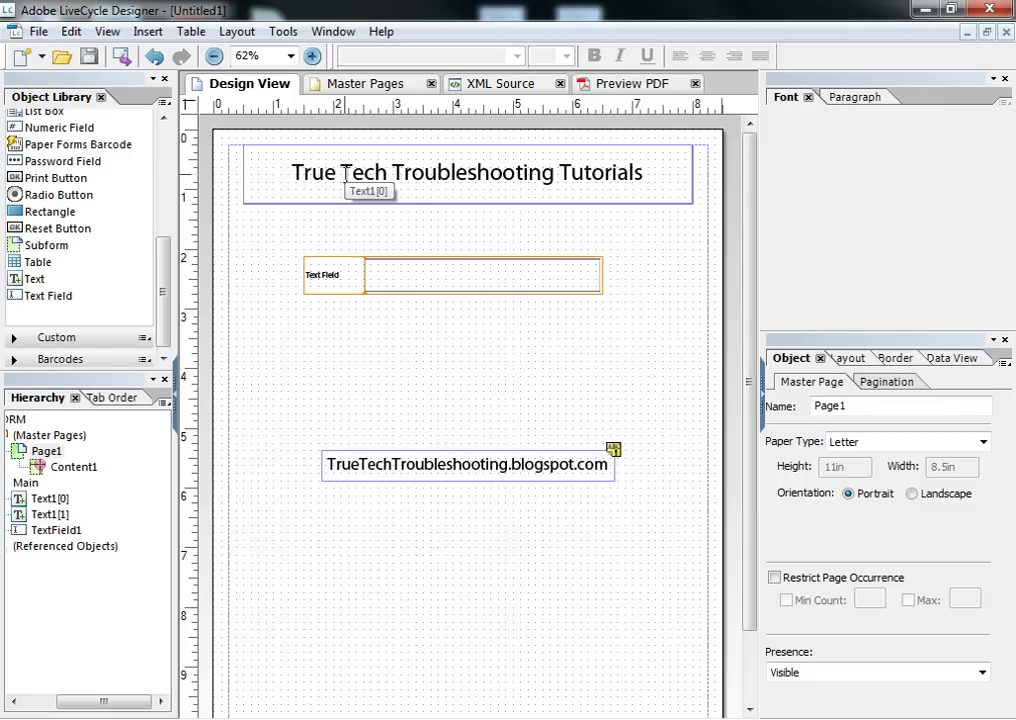
click(469, 177)
key(Tab)
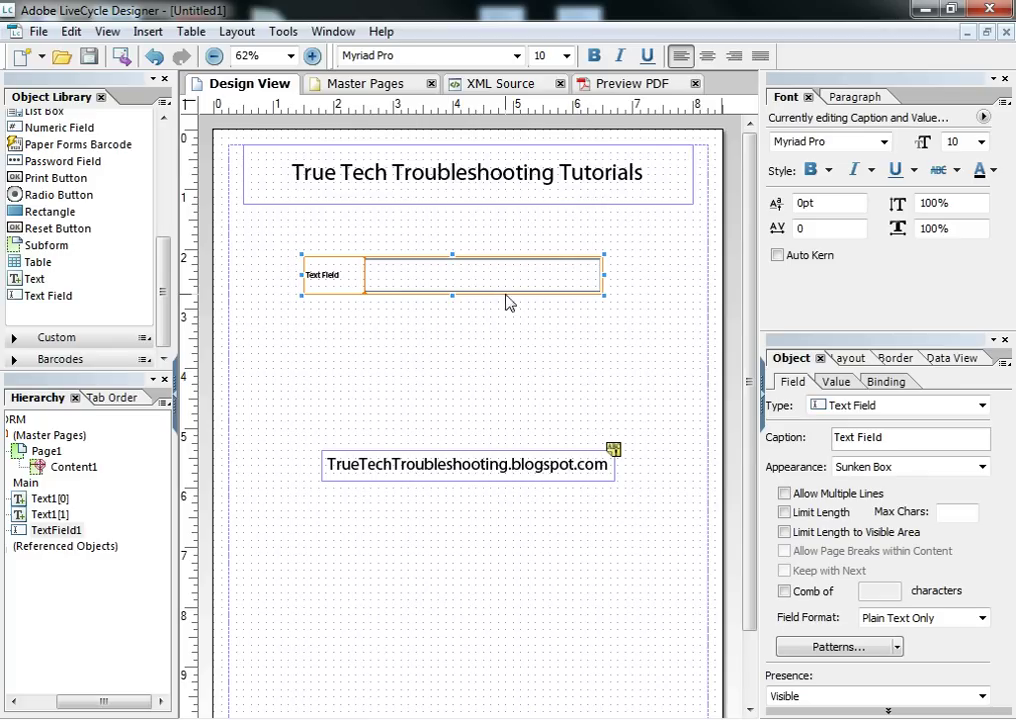
double_click(571, 172)
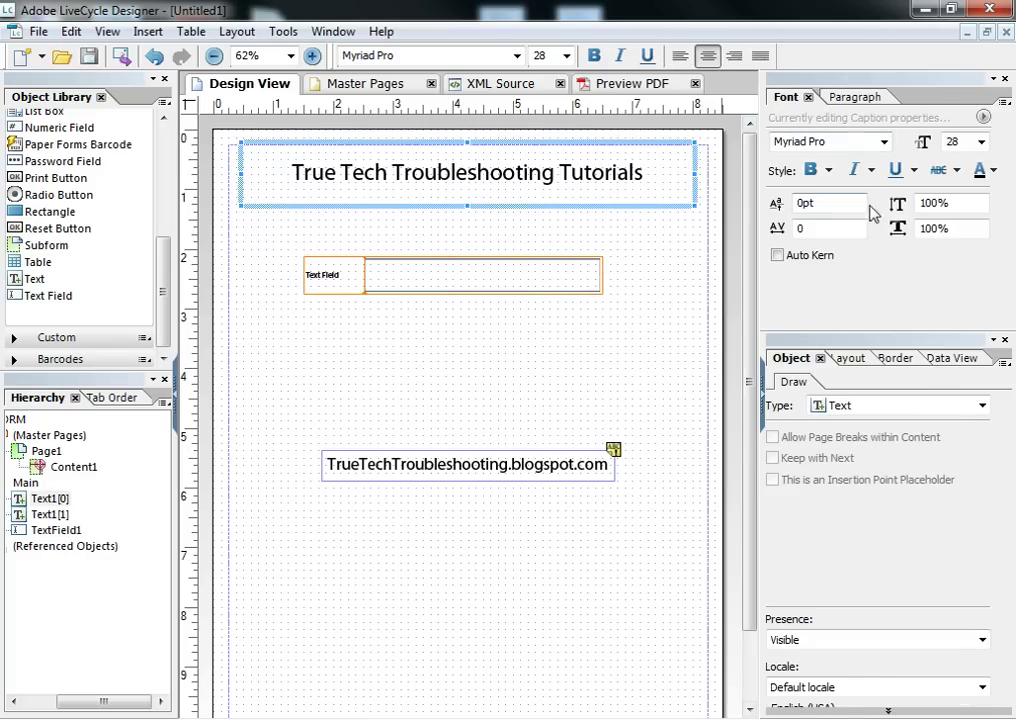
click(576, 281)
click(840, 97)
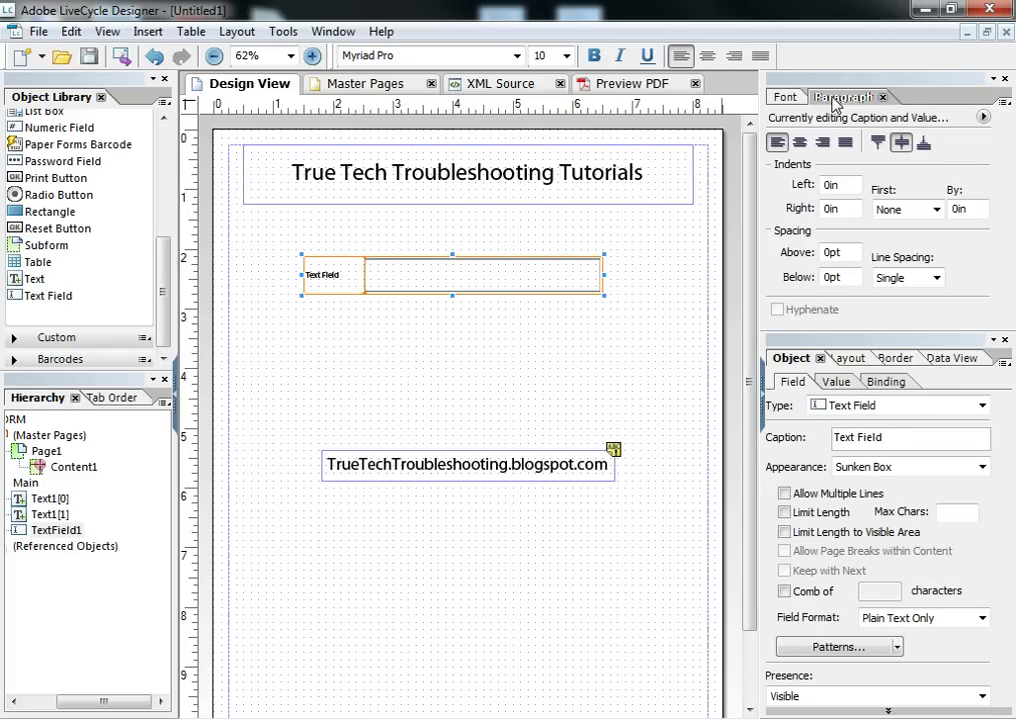
click(544, 186)
click(530, 279)
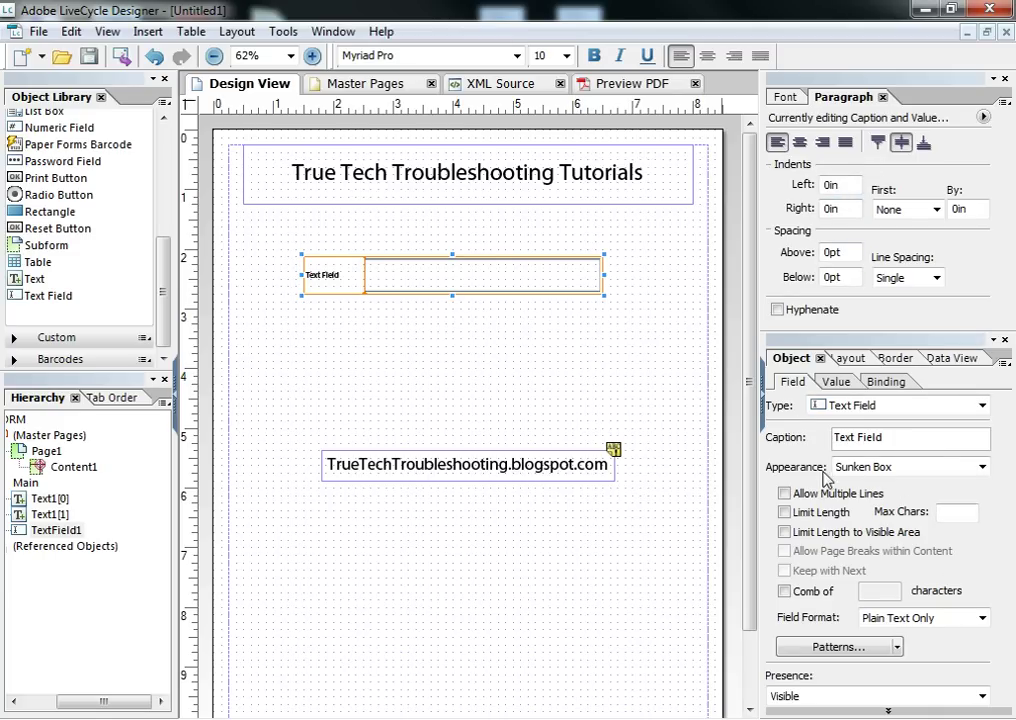
click(505, 196)
click(515, 273)
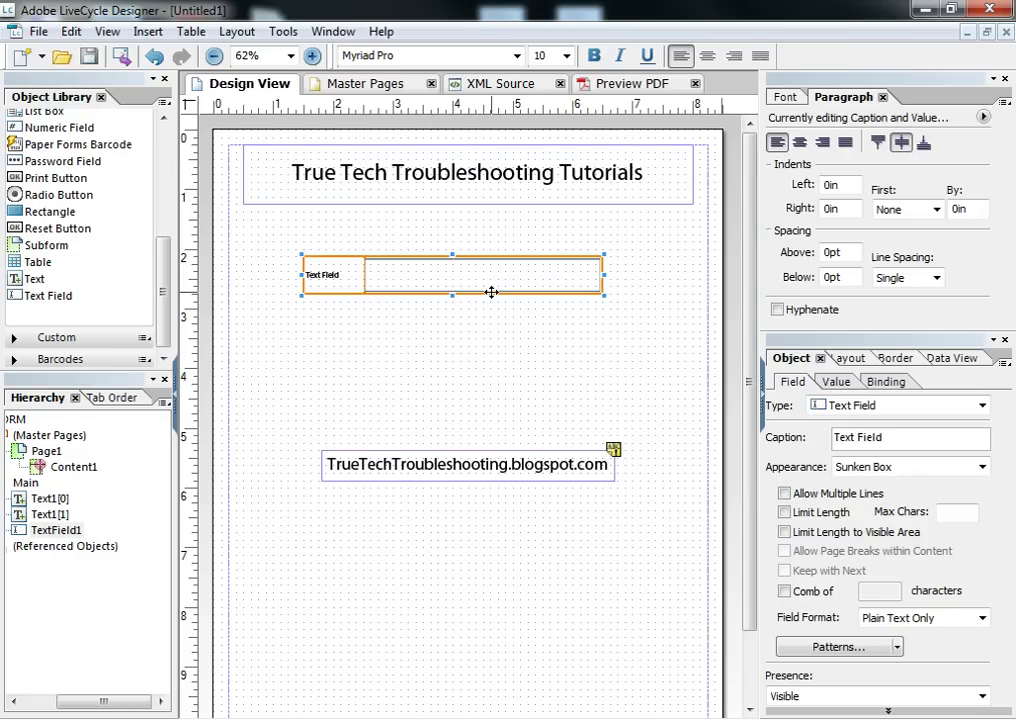
drag(347, 274, 318, 275)
triple_click(318, 275)
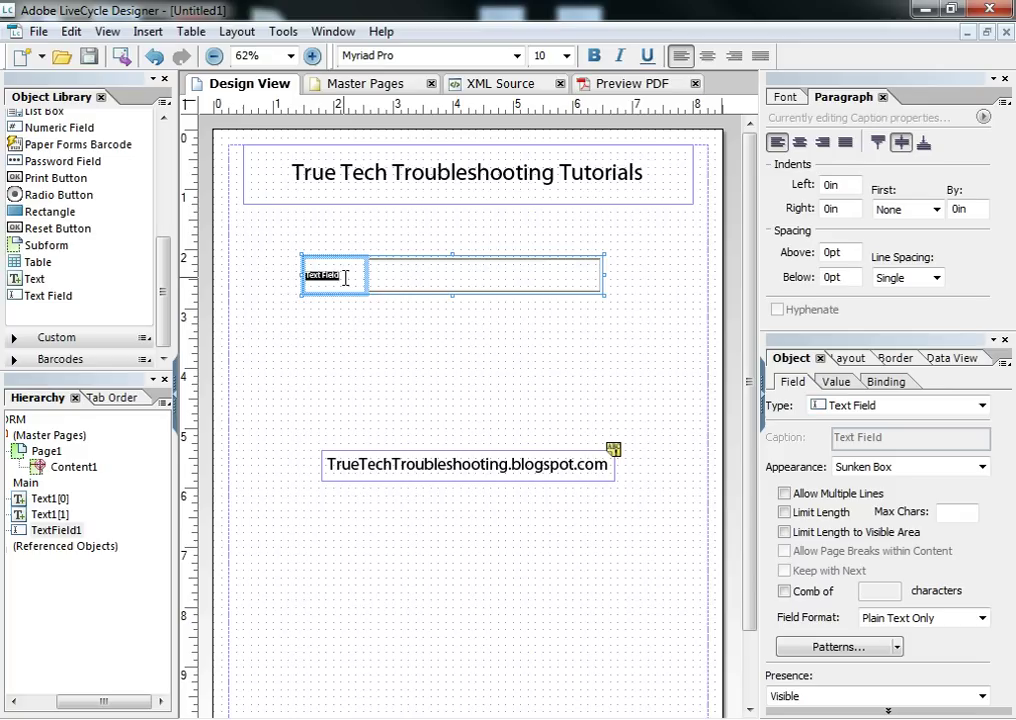
click(401, 277)
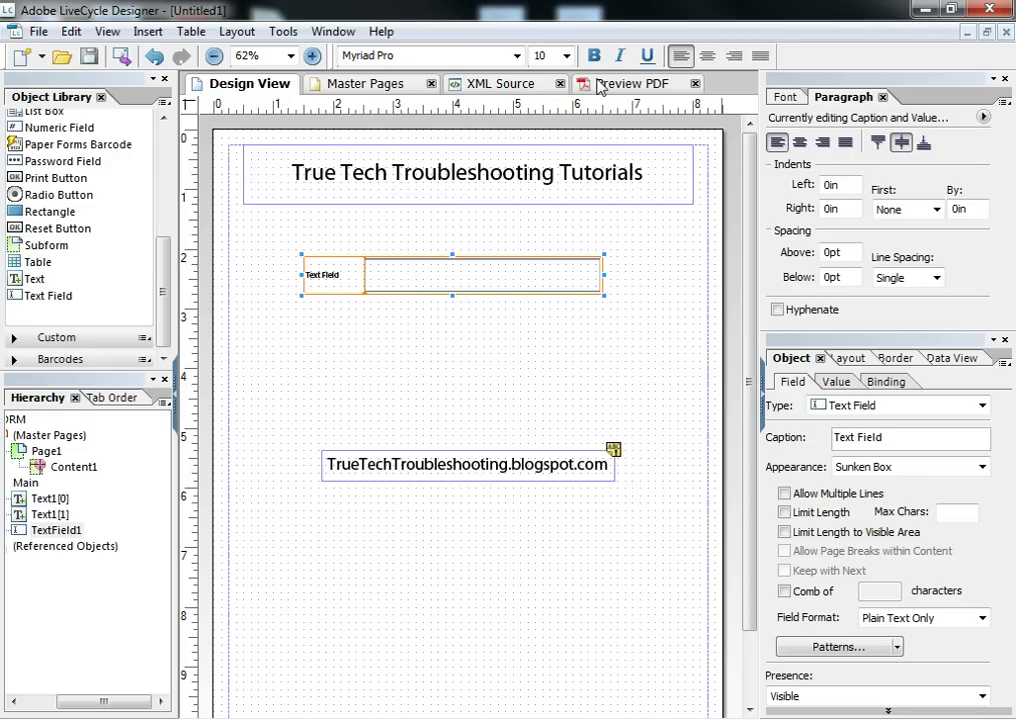
click(632, 83)
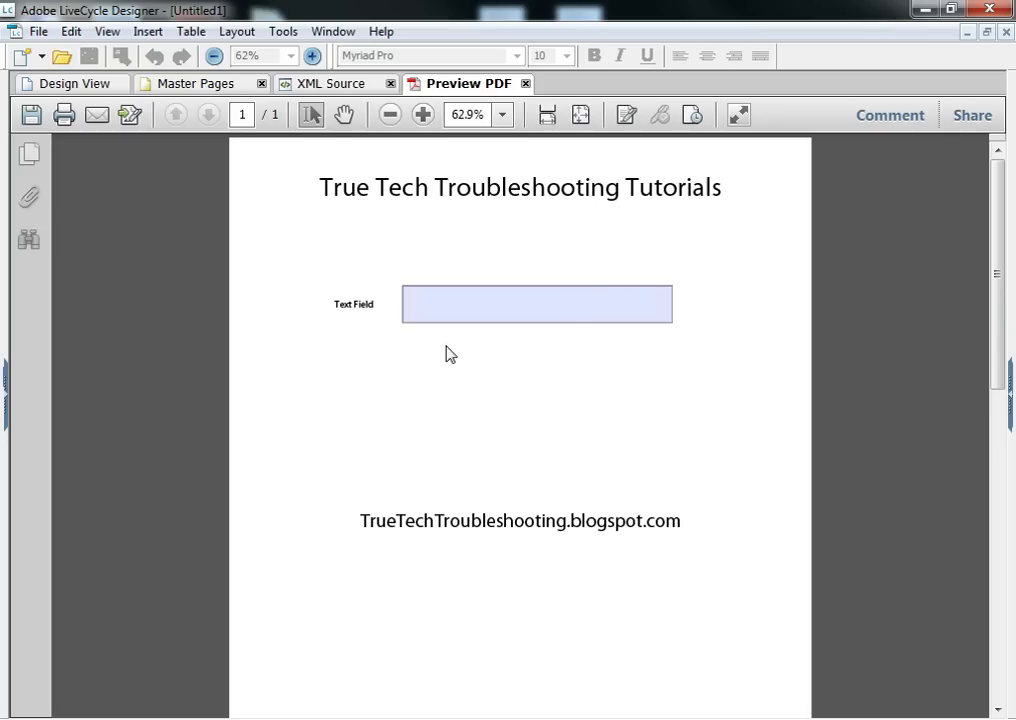
key(ctrl+h)
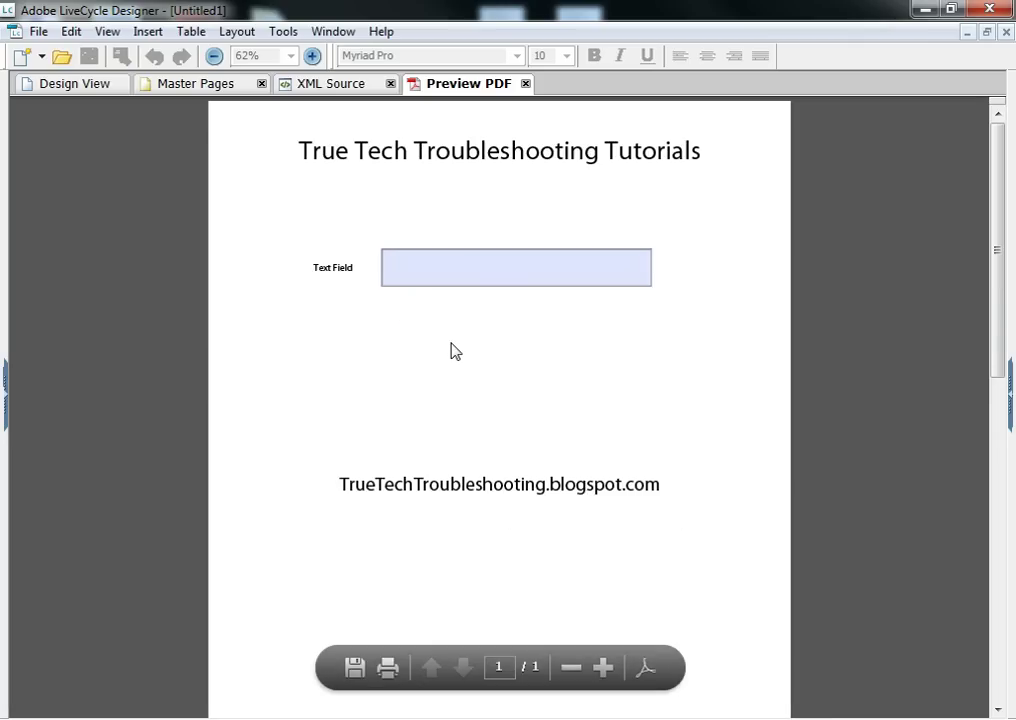
click(480, 272)
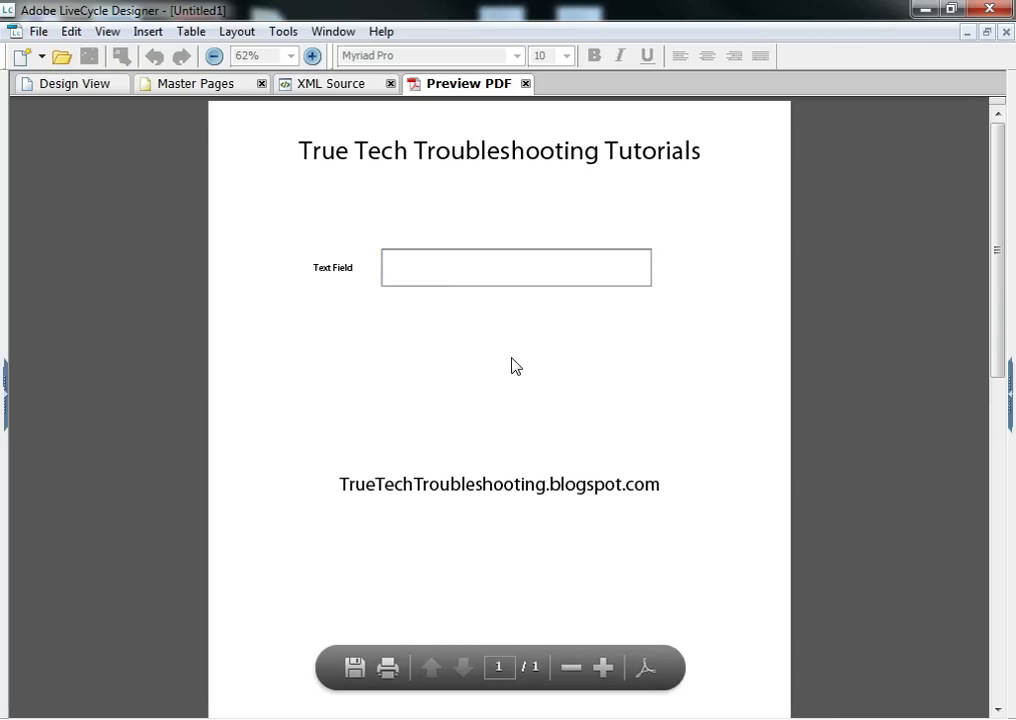
click(483, 159)
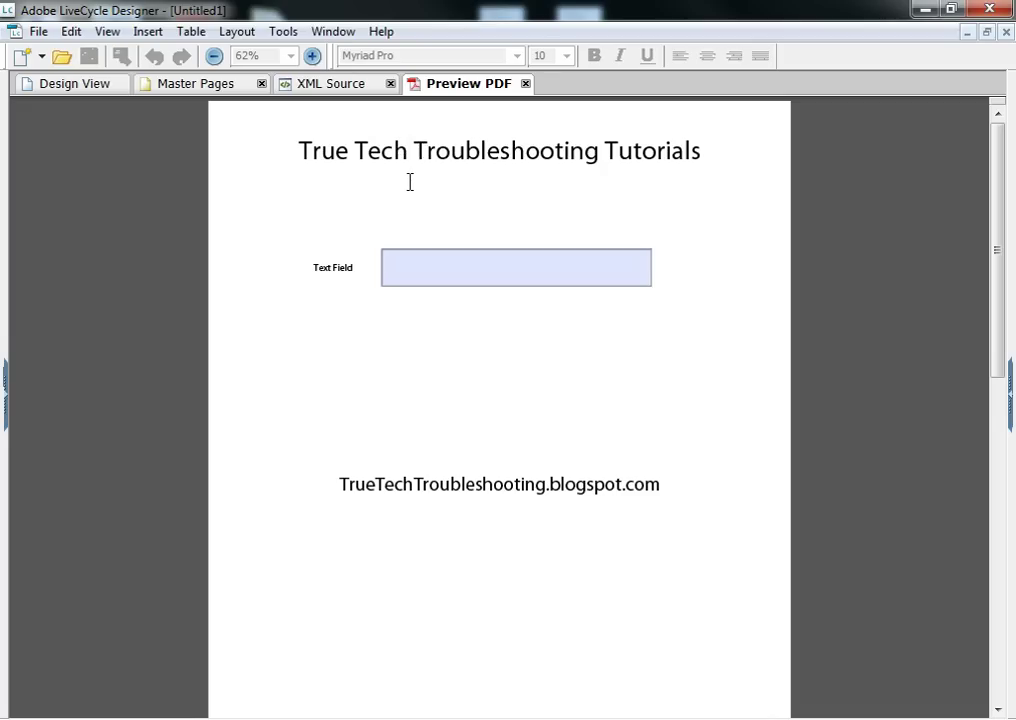
click(100, 88)
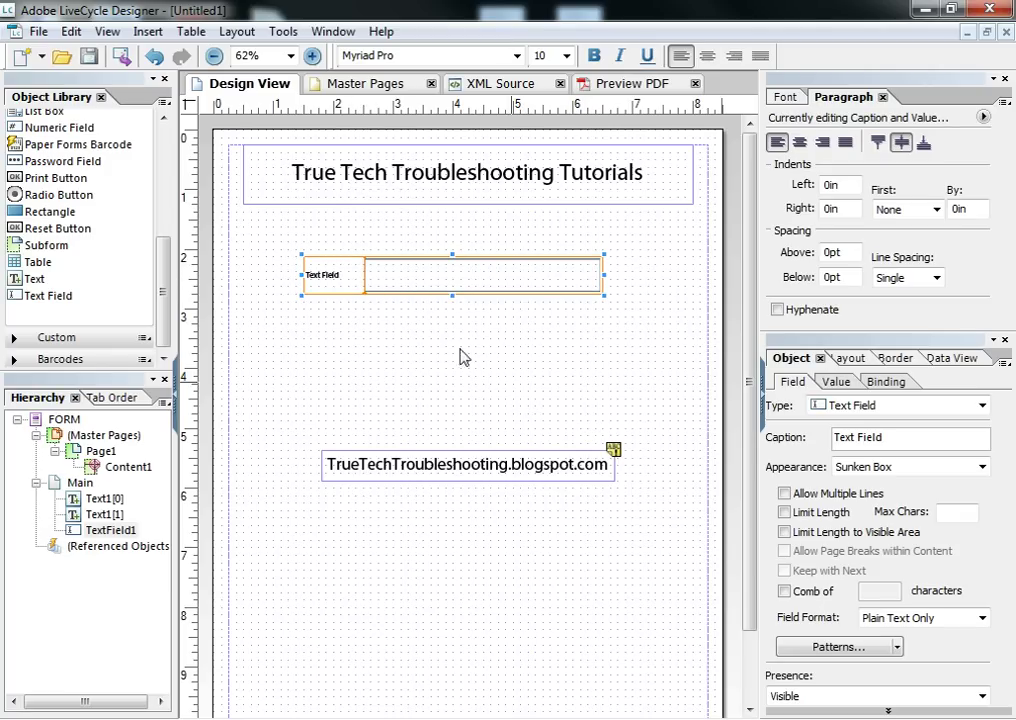
Set TextField1's caption position to None and drag a second text field below it
click(850, 366)
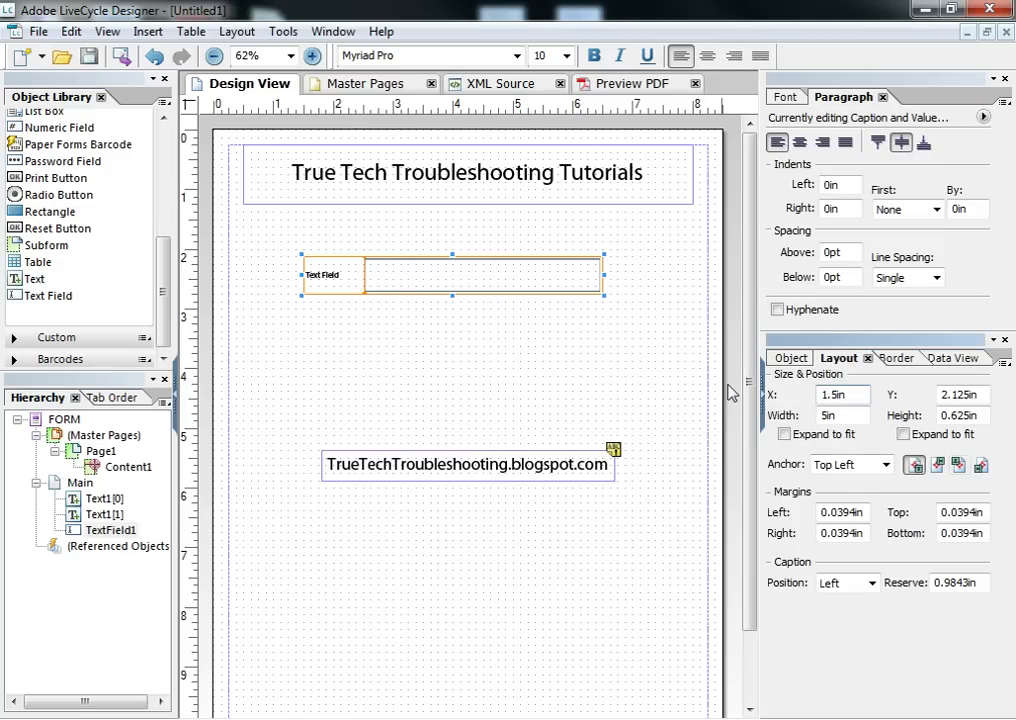
click(872, 583)
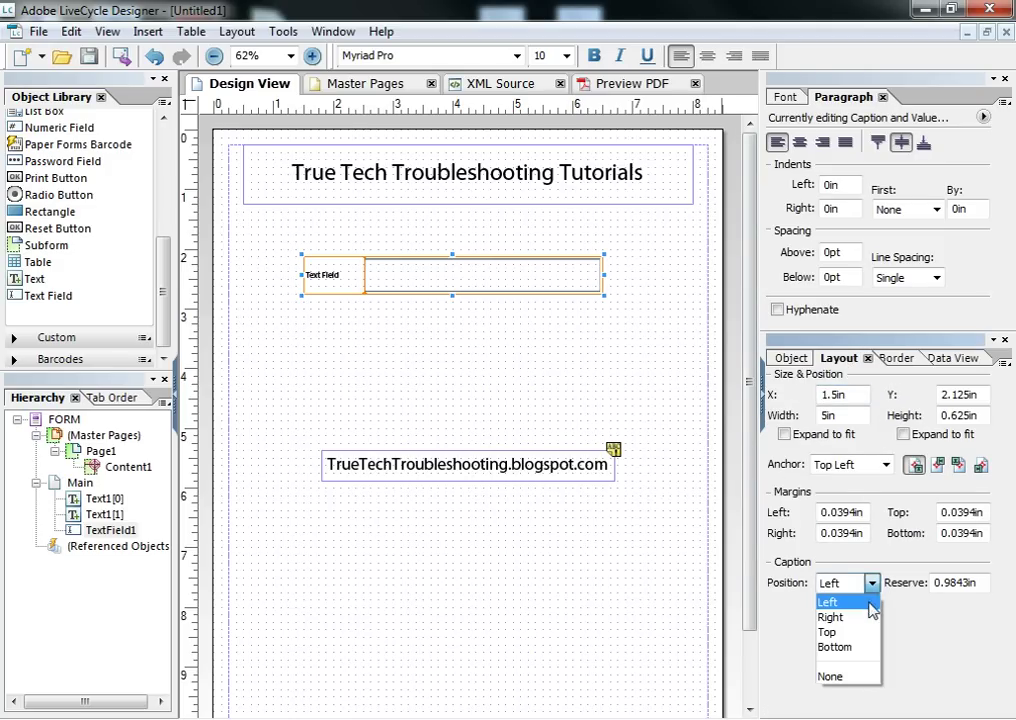
click(835, 647)
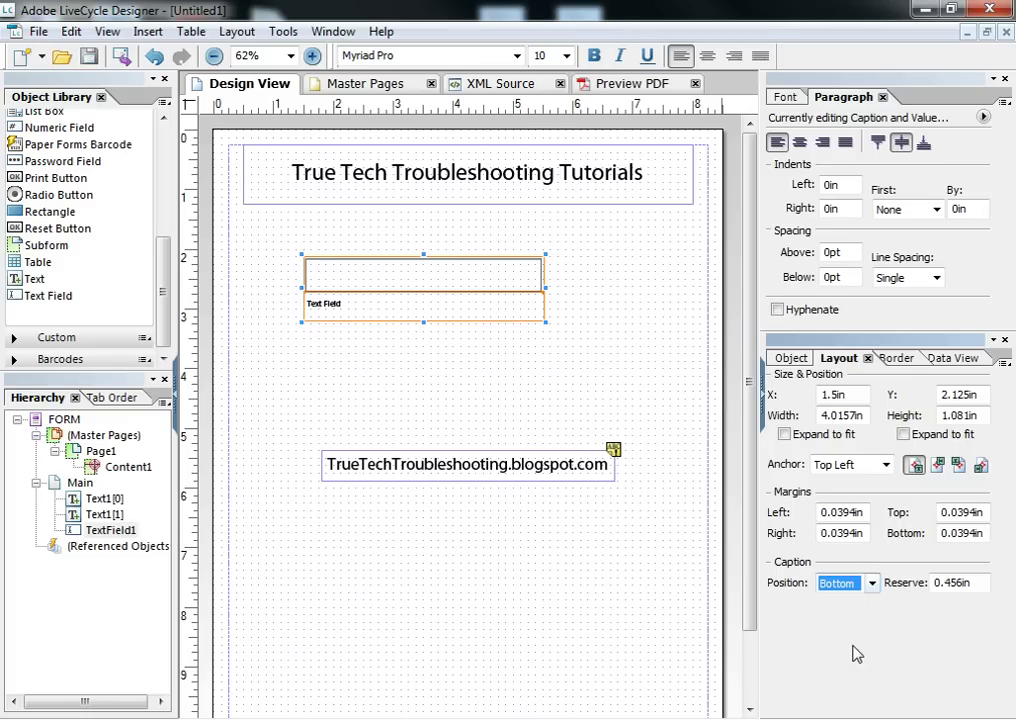
double_click(860, 583)
click(860, 583)
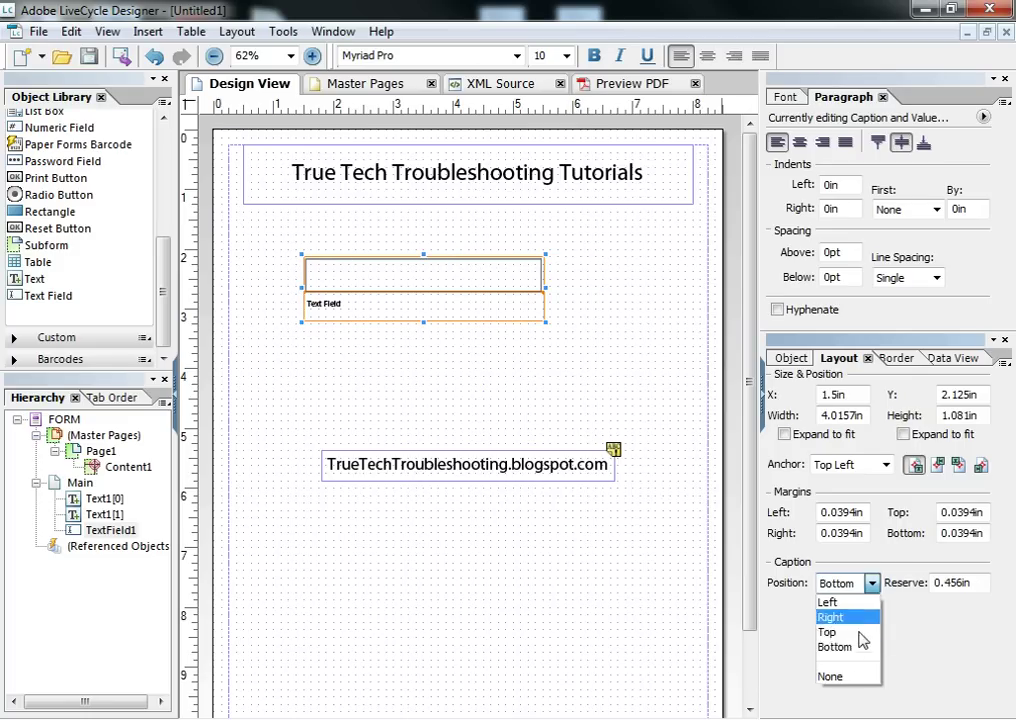
click(855, 632)
click(872, 583)
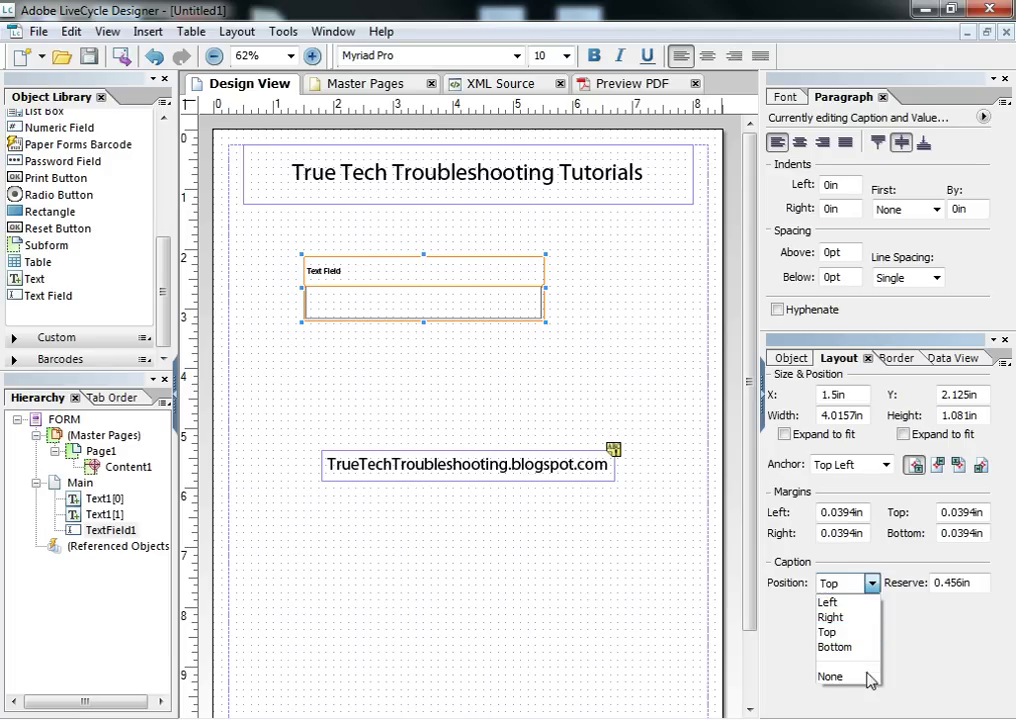
click(866, 676)
click(790, 358)
drag(48, 295, 414, 334)
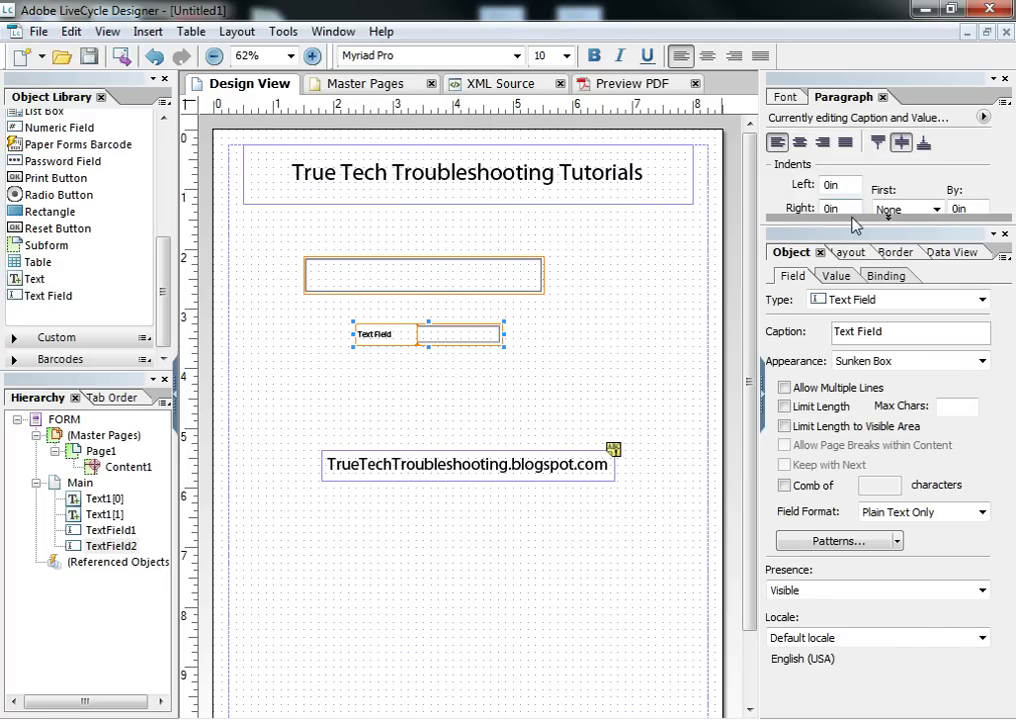
Move TextField2 up below the title, resize it to 4.75 x 0.75 in, and vertically center its caption
click(851, 217)
click(786, 97)
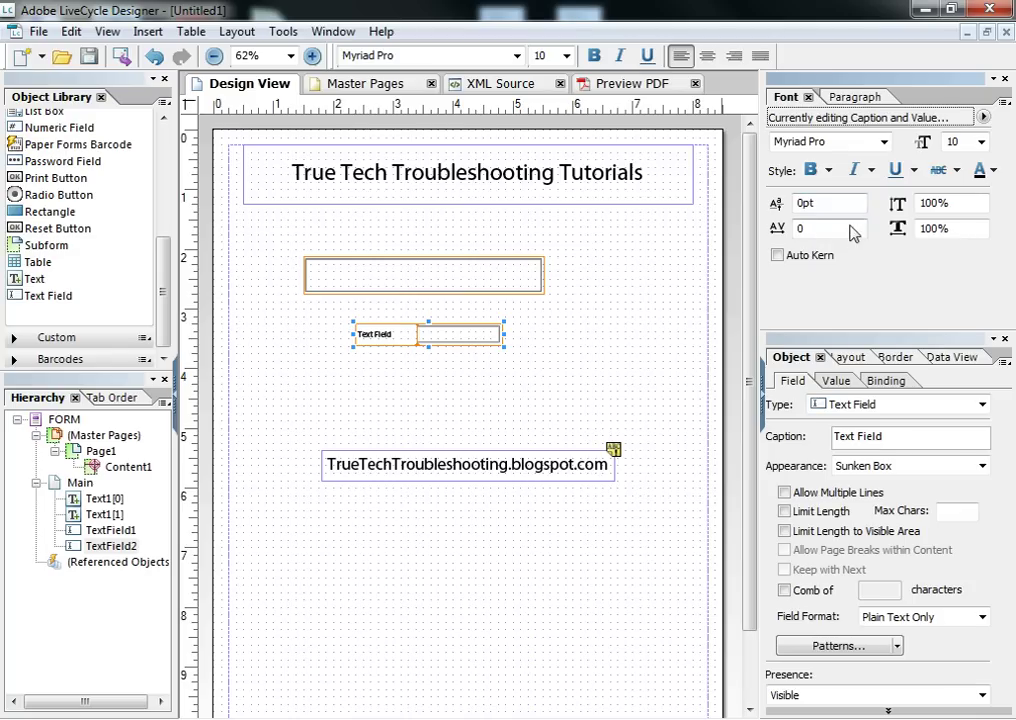
click(855, 97)
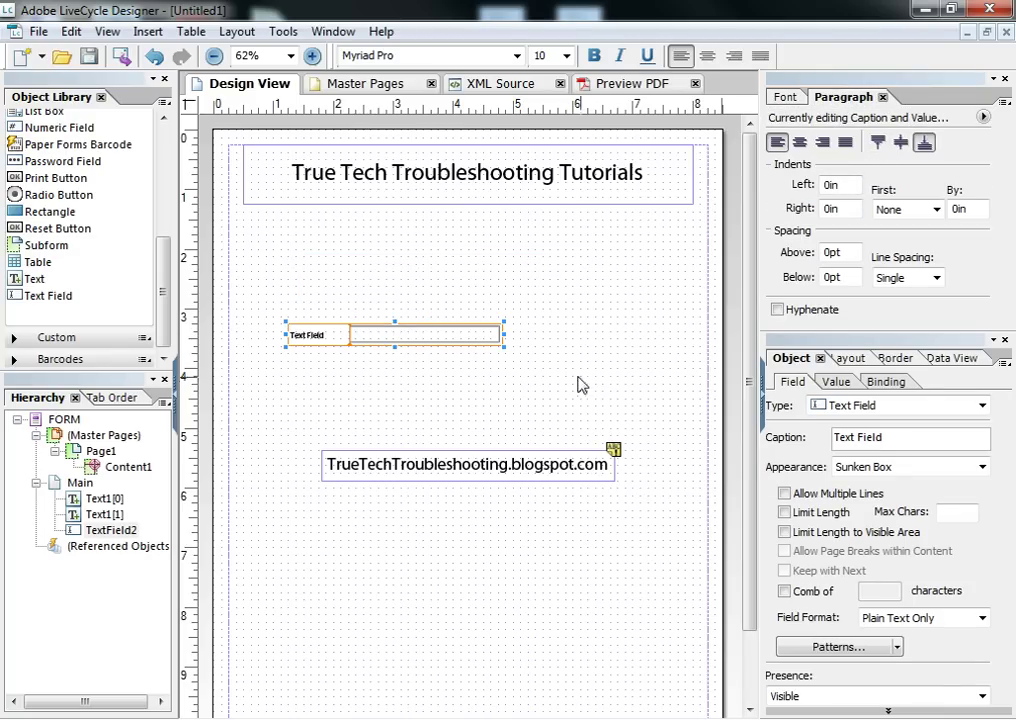
drag(423, 331, 393, 266)
drag(471, 283, 544, 301)
click(903, 145)
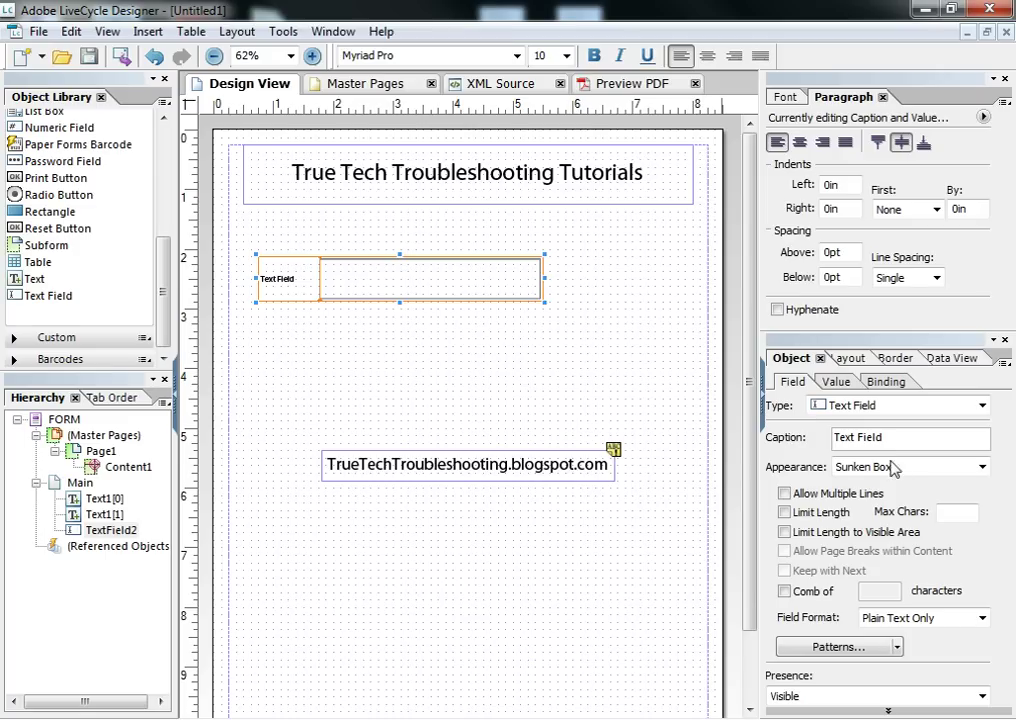
Check Allow Multiple Lines and change the field format from Plain Text Only to Rich Text
click(785, 494)
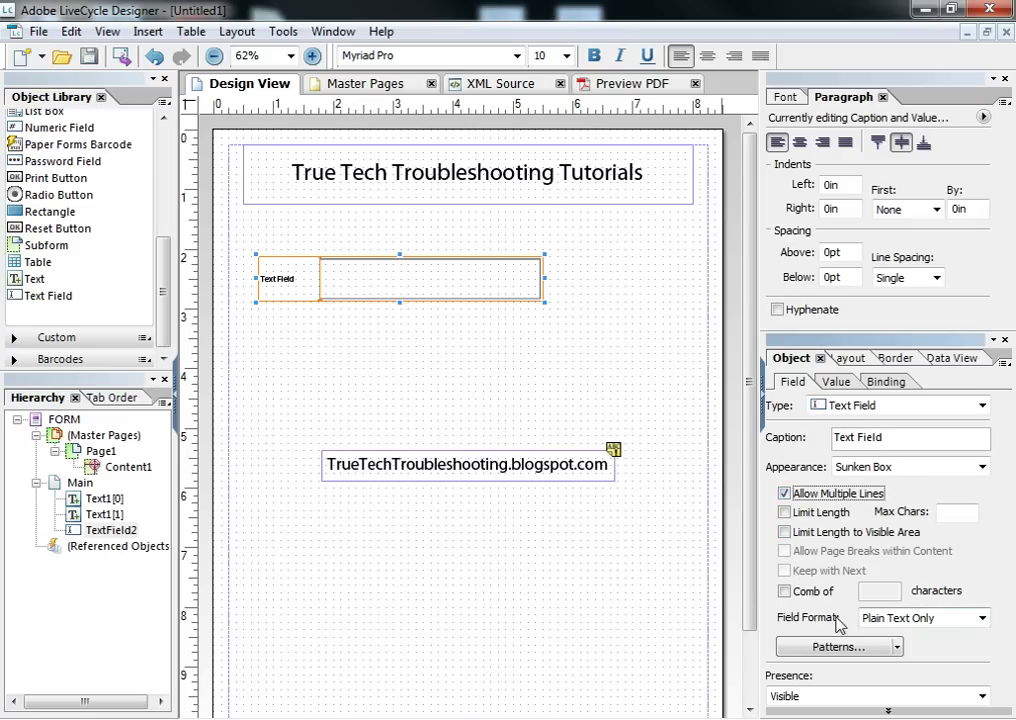
click(981, 620)
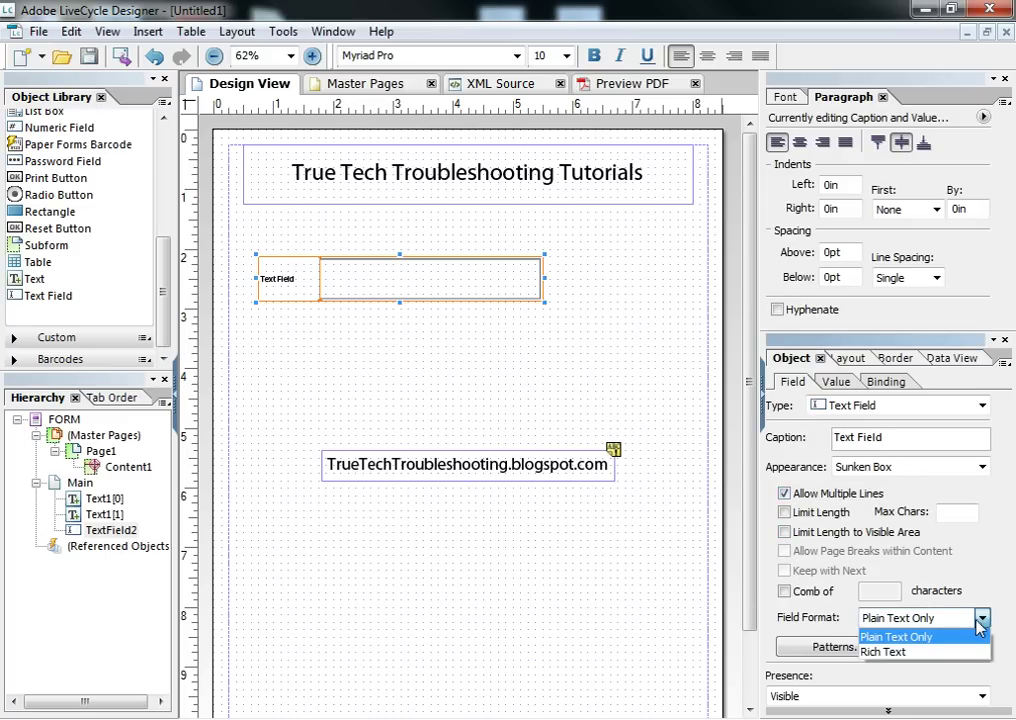
click(979, 622)
click(780, 98)
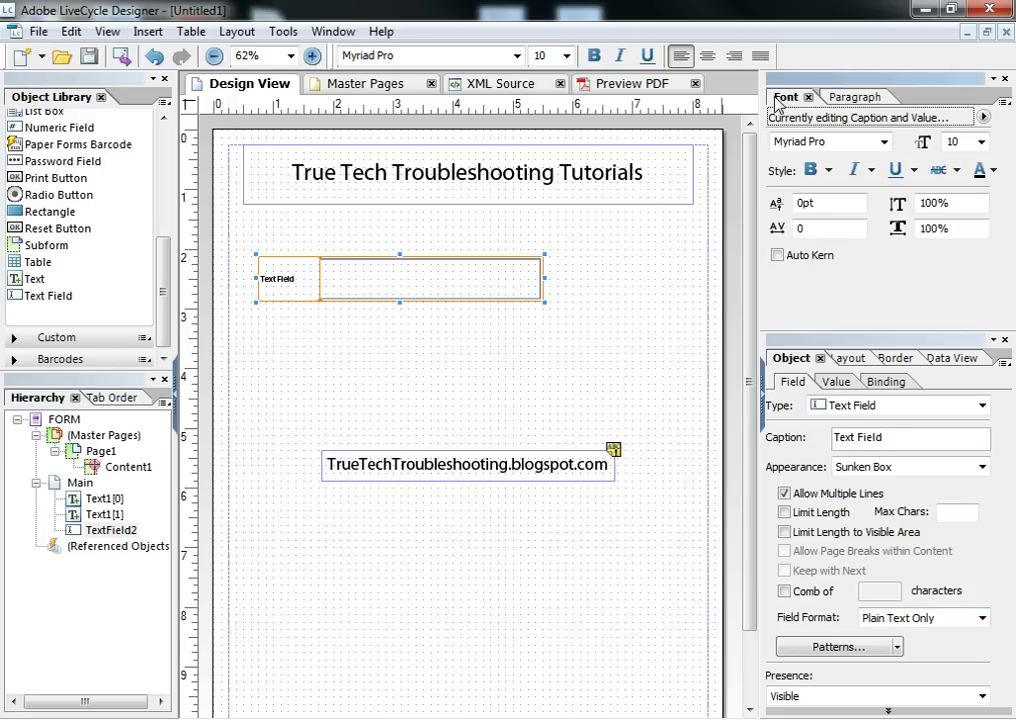
click(852, 100)
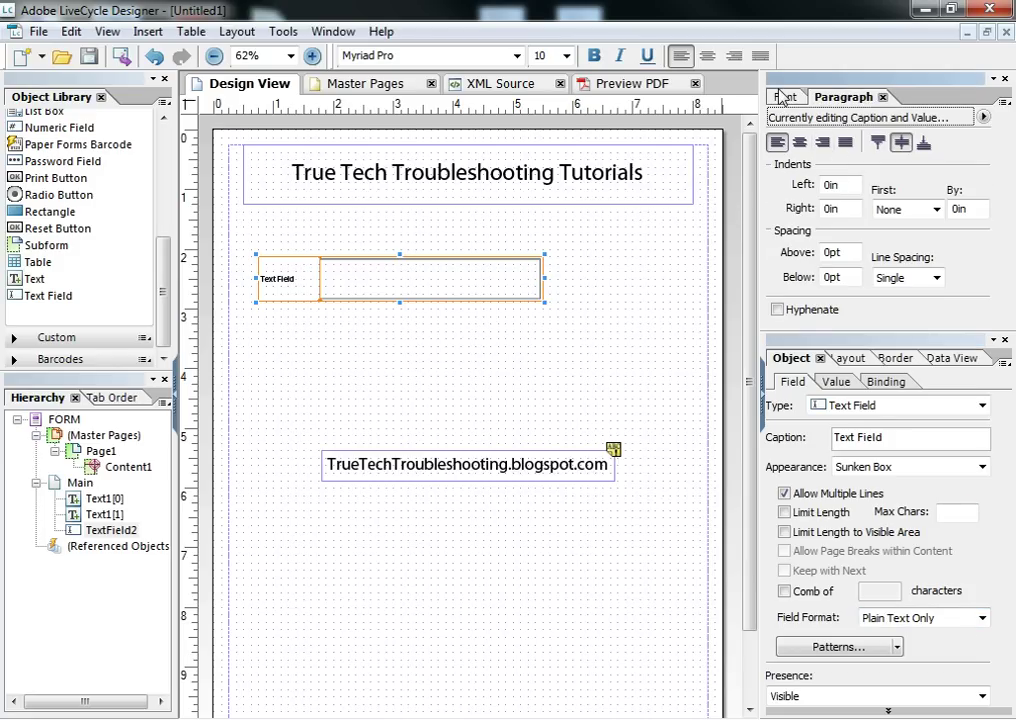
click(981, 618)
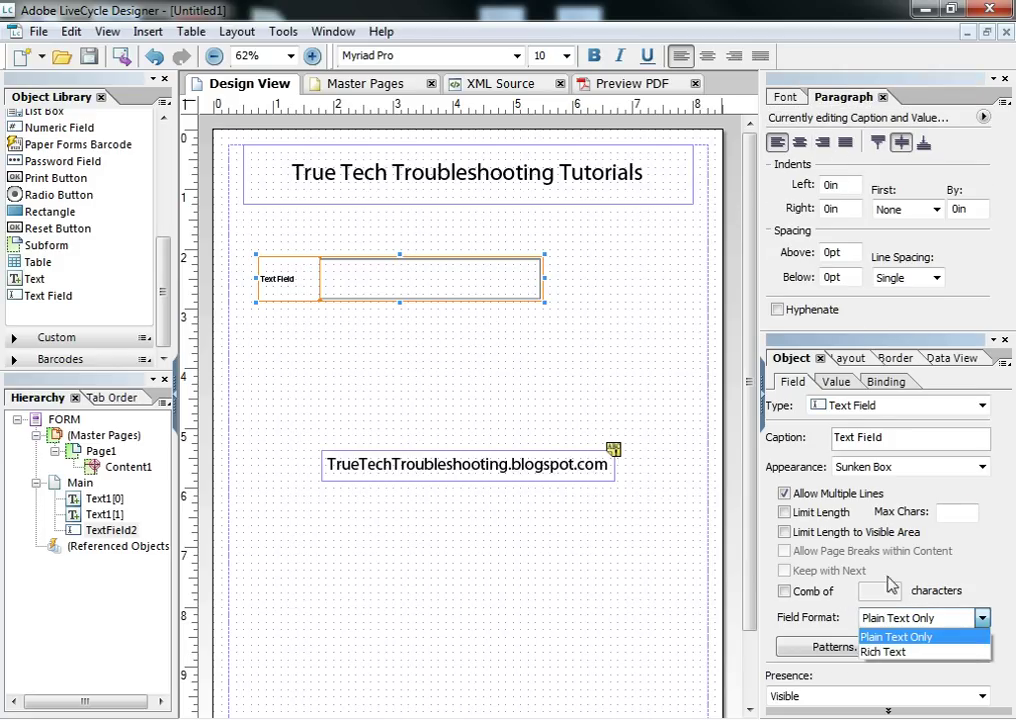
click(784, 98)
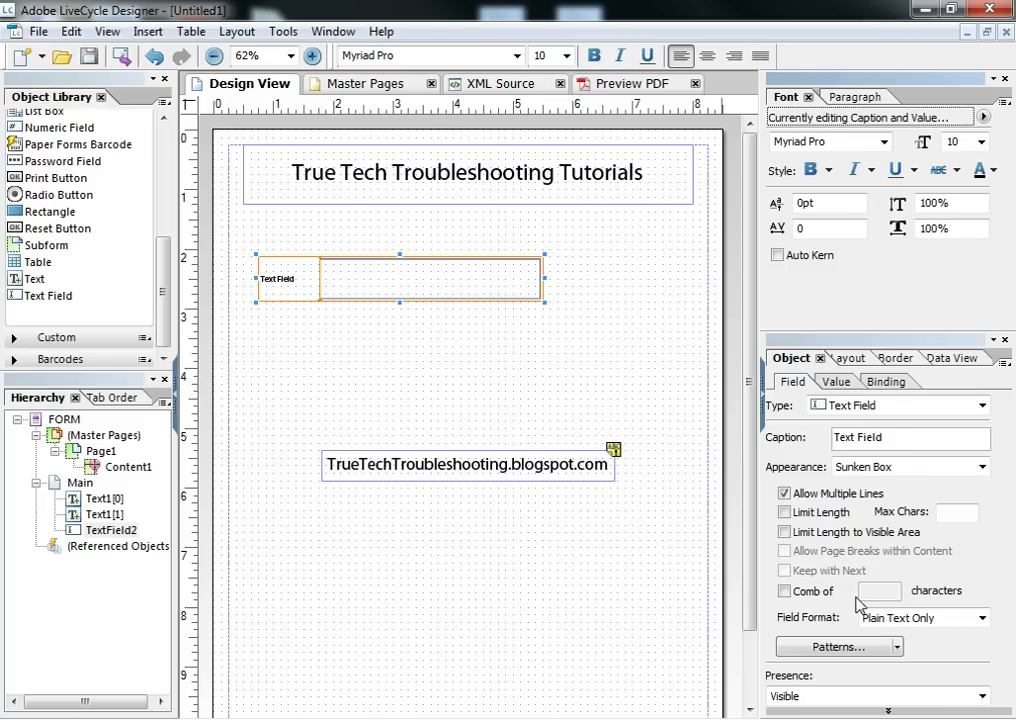
click(952, 618)
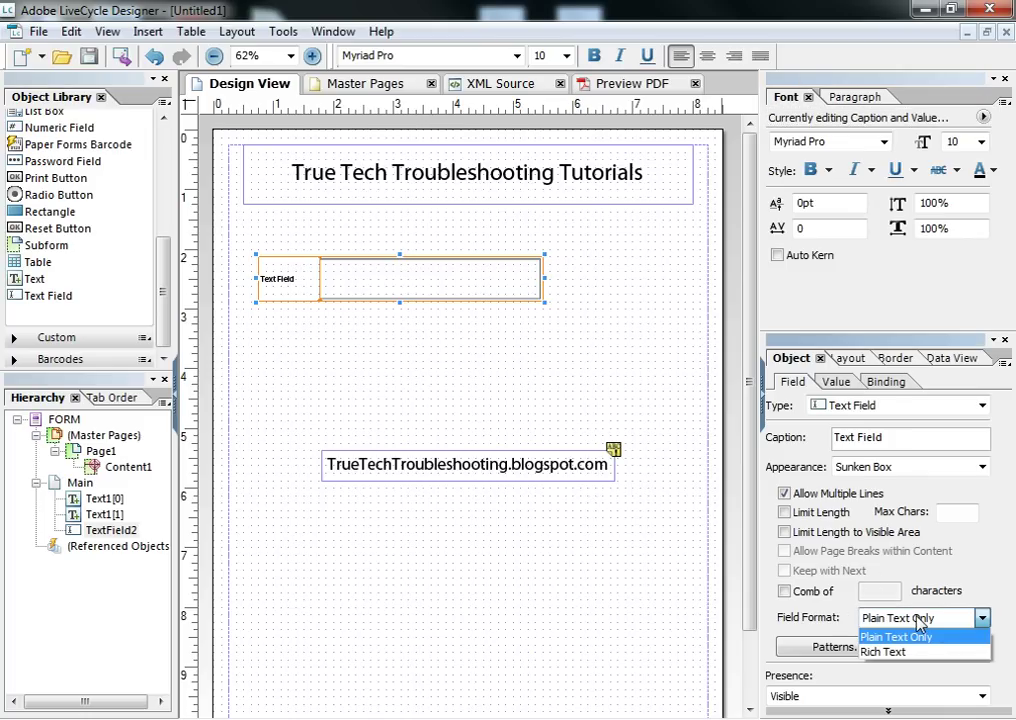
click(895, 651)
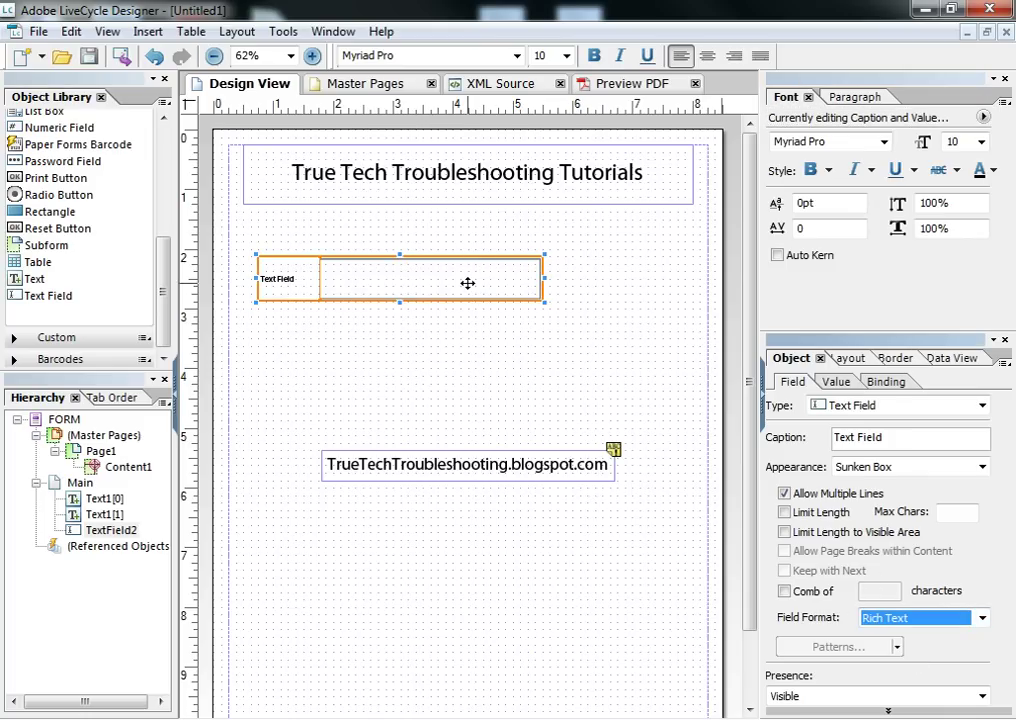
Give the field the default value 'test text'
click(838, 382)
click(864, 434)
text(test text)
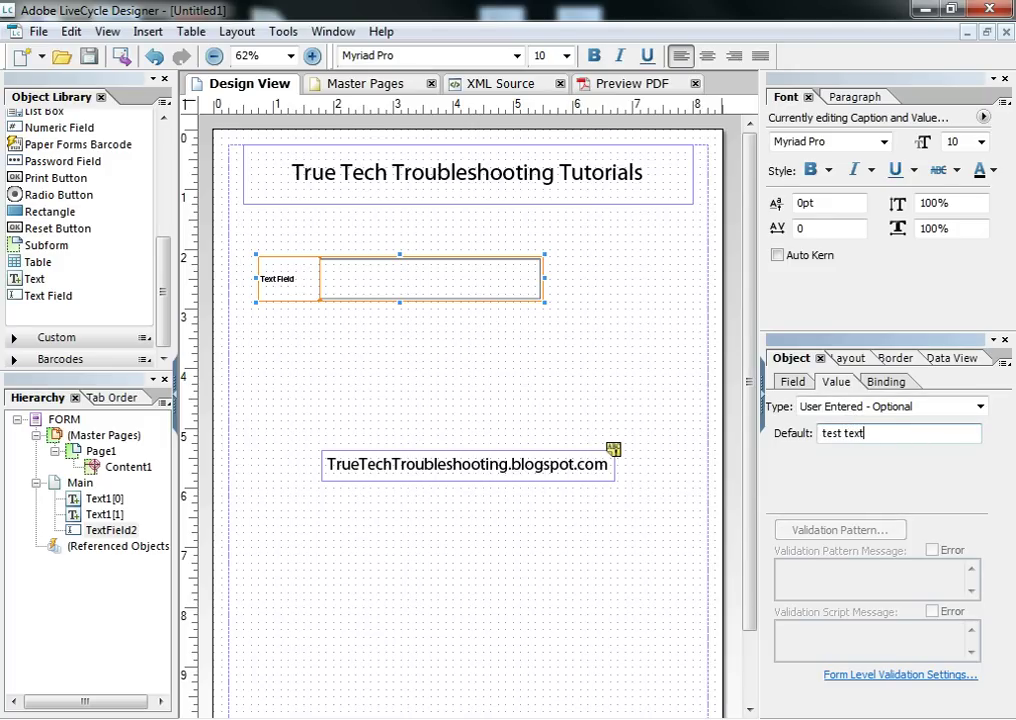
key(Return)
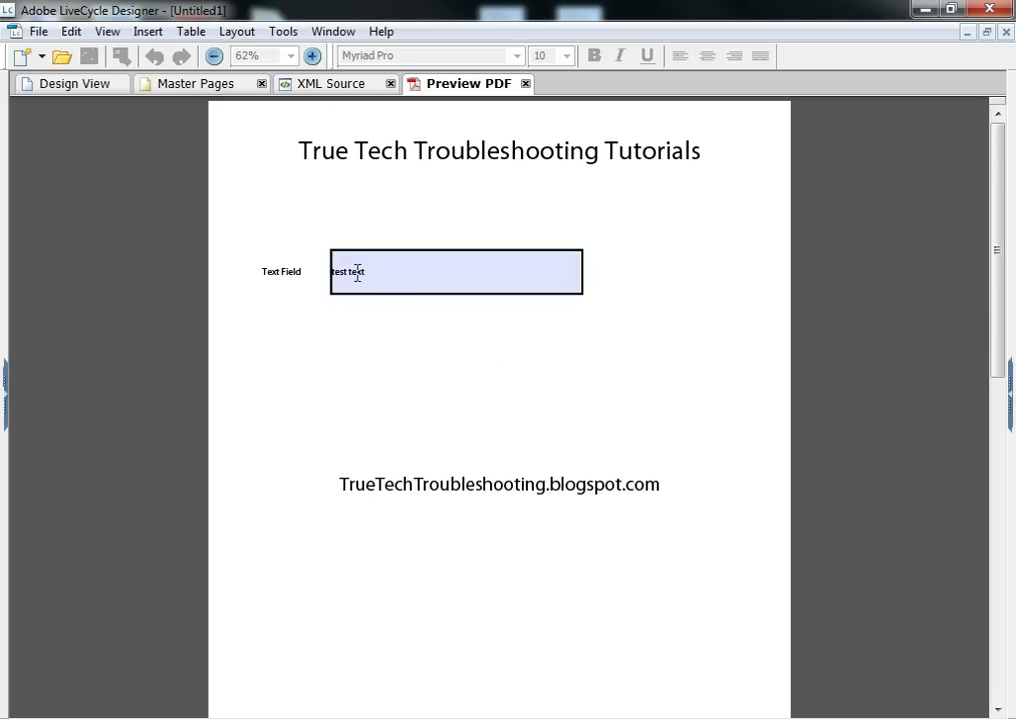
In the PDF preview, type Text into the field, select it and make it bold
click(366, 282)
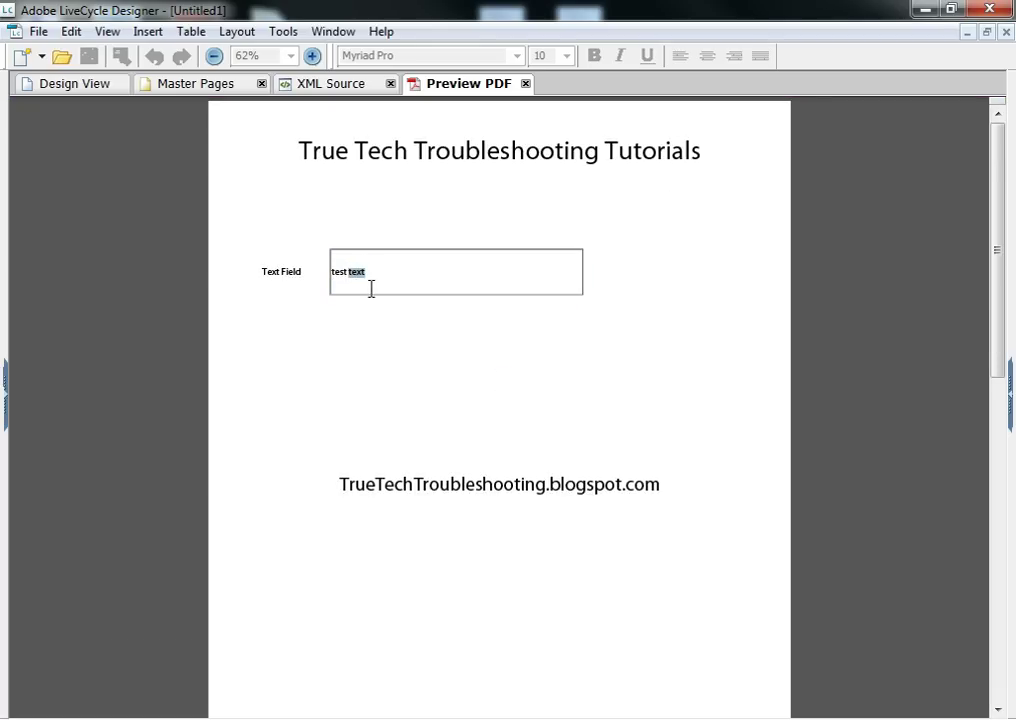
text(Text)
drag(342, 270, 333, 267)
key(ctrl+b)
Set the field format back to Plain Text Only
click(100, 86)
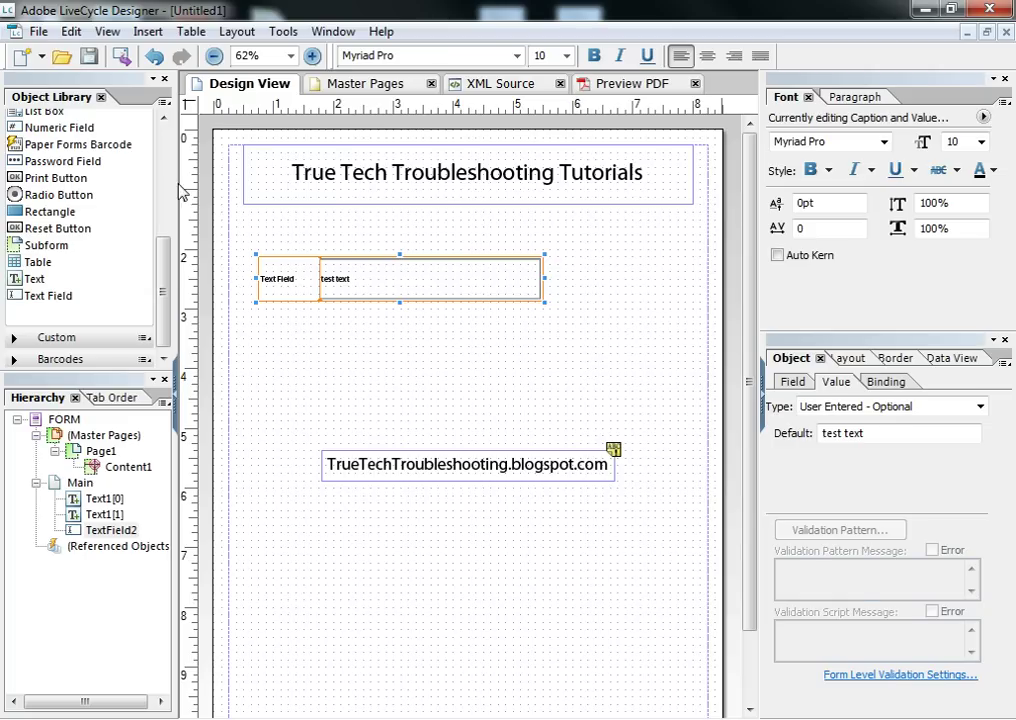
click(792, 381)
click(982, 618)
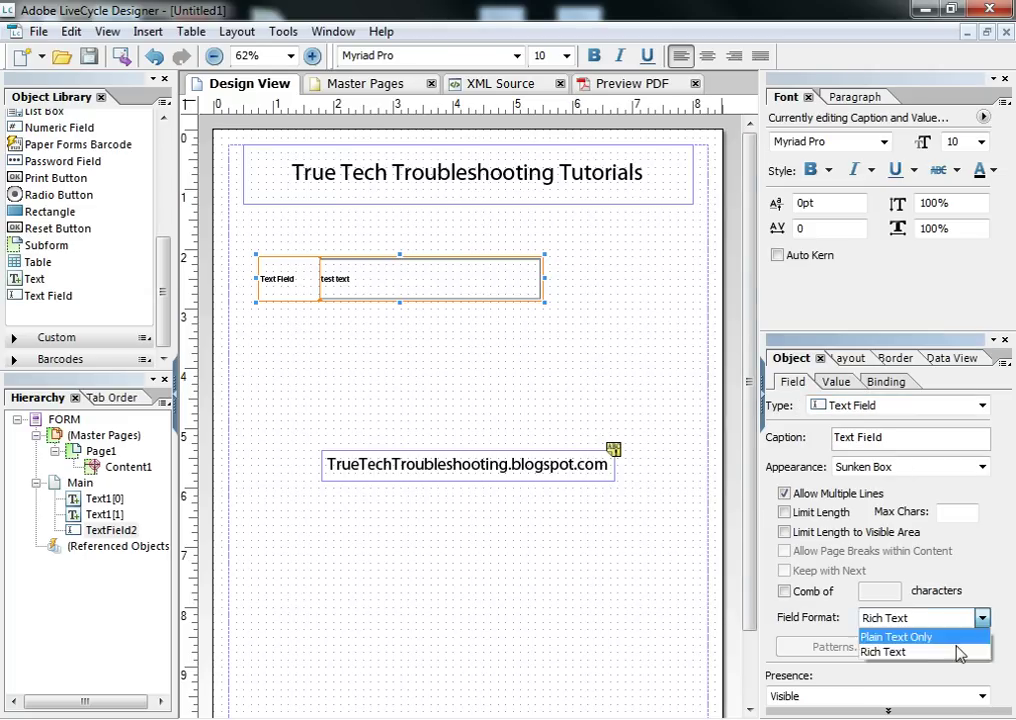
click(950, 640)
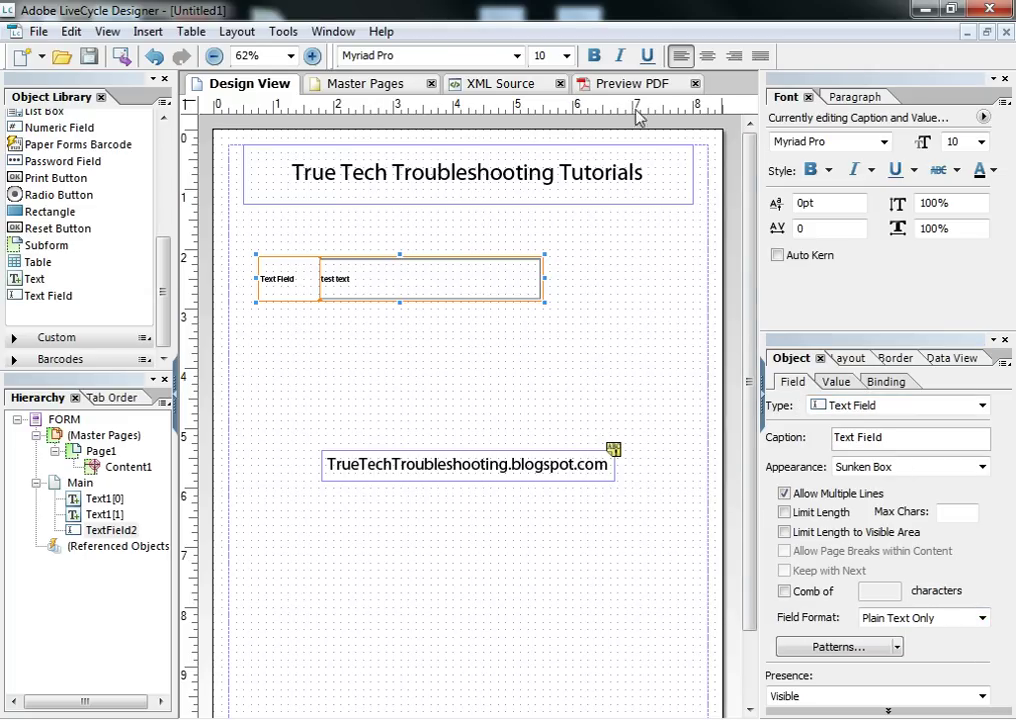
Check the field in the PDF preview, then move it to X 0.25 in, Y 2 in
click(618, 84)
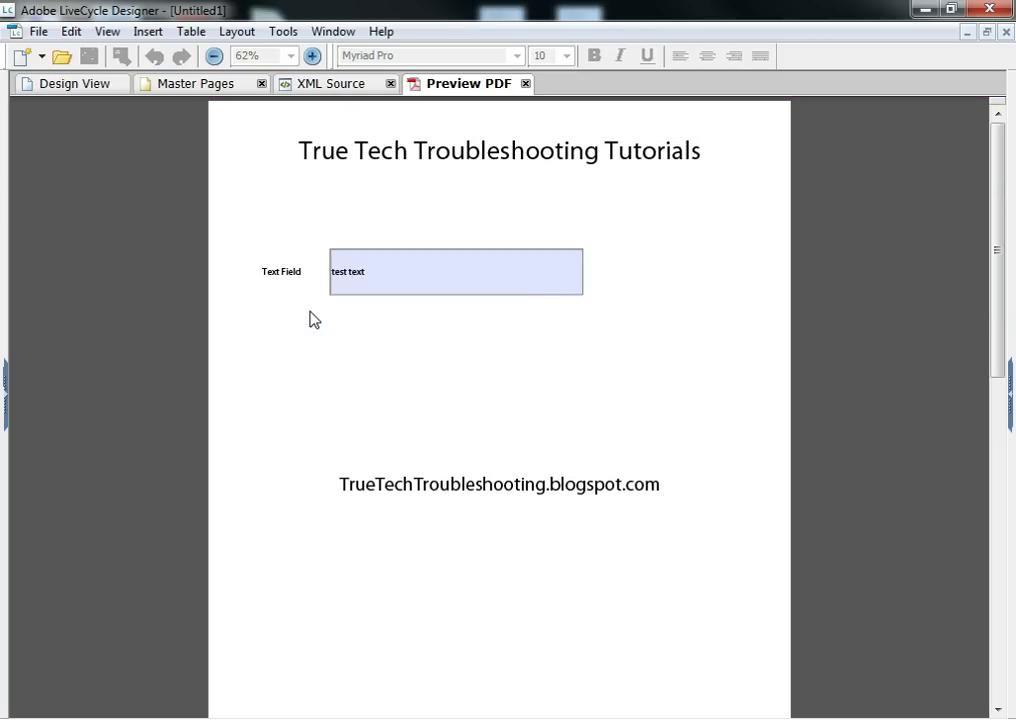
click(347, 277)
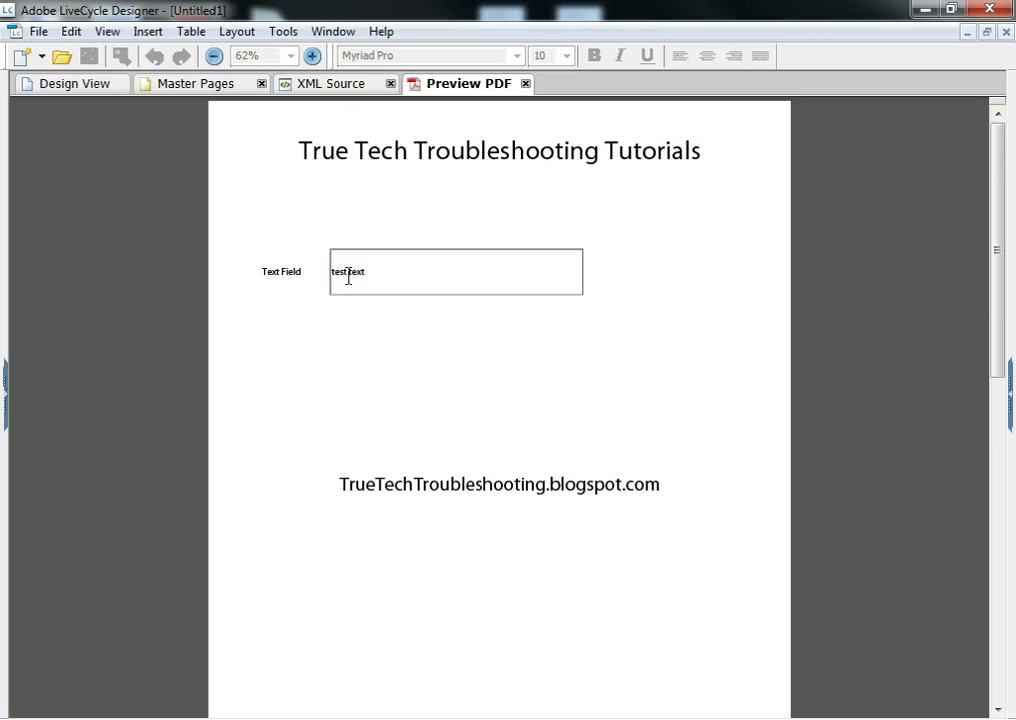
mouse_move(347, 277)
mouse_down()
mouse_move(322, 276)
mouse_move(351, 273)
mouse_up()
click(122, 90)
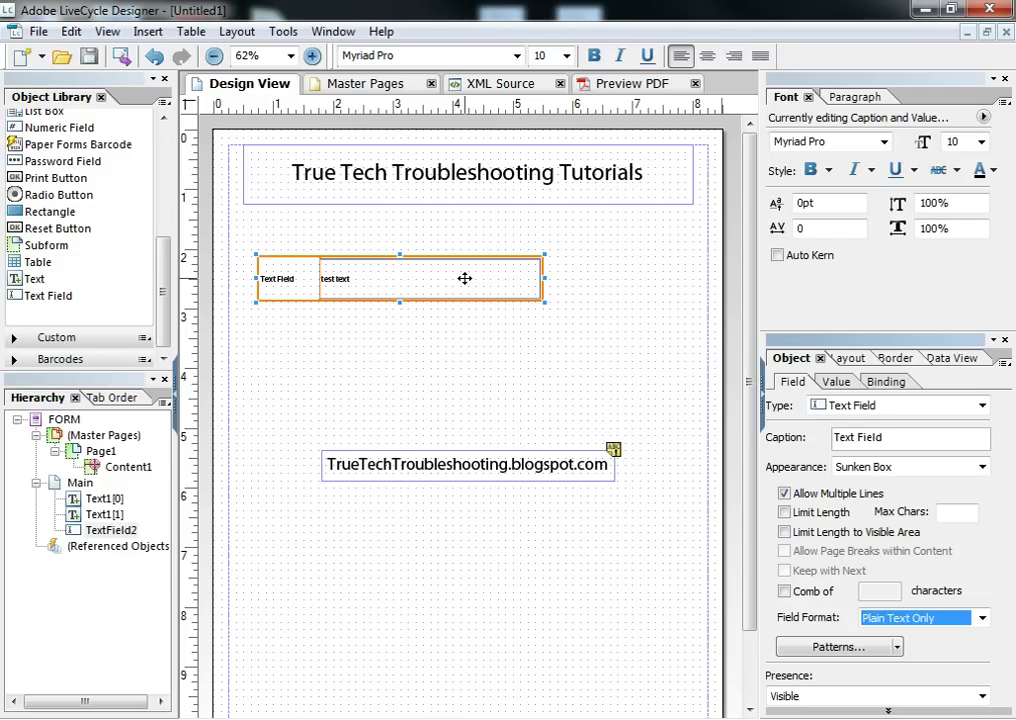
drag(465, 278, 432, 266)
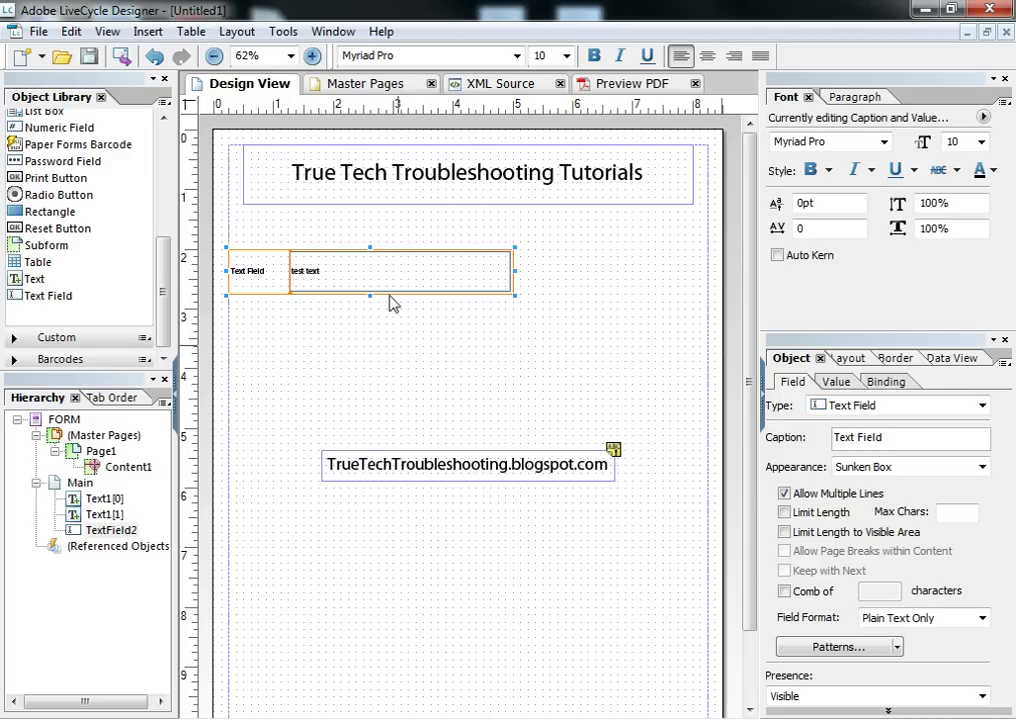
Paste two copies: one below the original, one to its right narrowed to 2.625 in
click(350, 413)
key(ctrl+v)
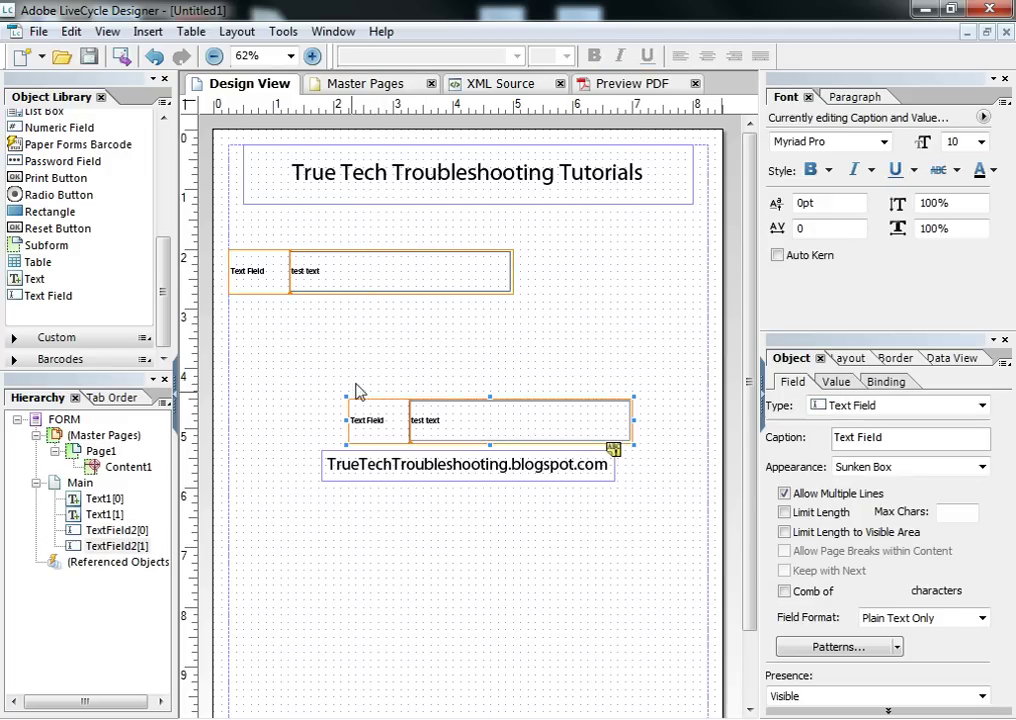
drag(444, 415, 333, 323)
key(ctrl+v)
drag(553, 341, 617, 282)
drag(707, 273, 672, 265)
click(340, 261)
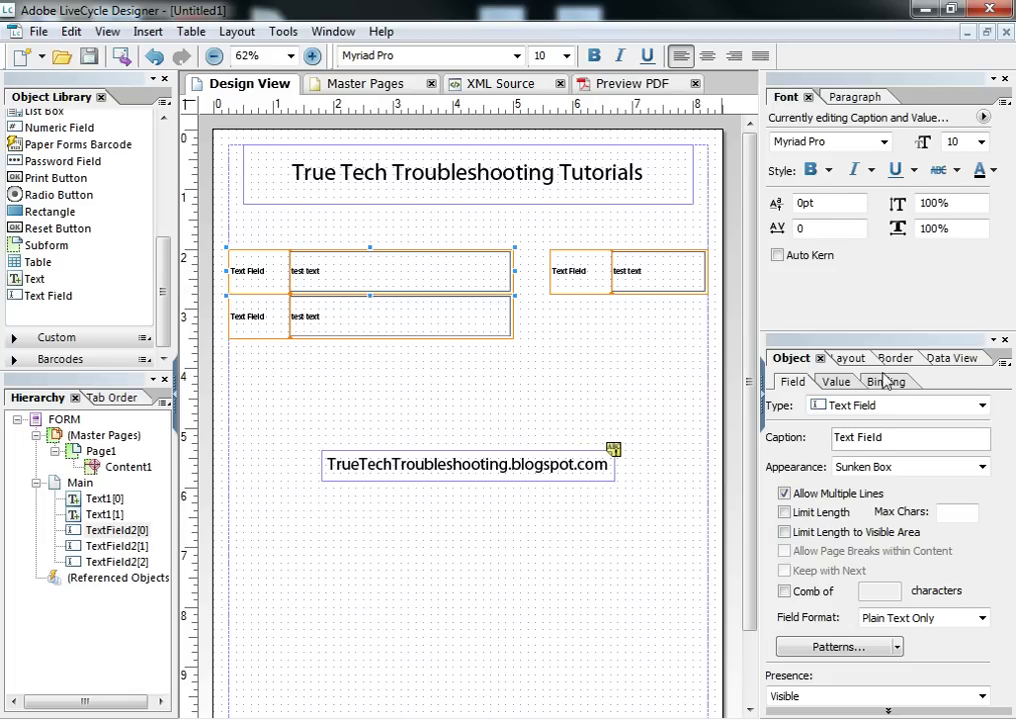
Turn on width Expand to fit for the first field and test long text widening it in preview
click(848, 358)
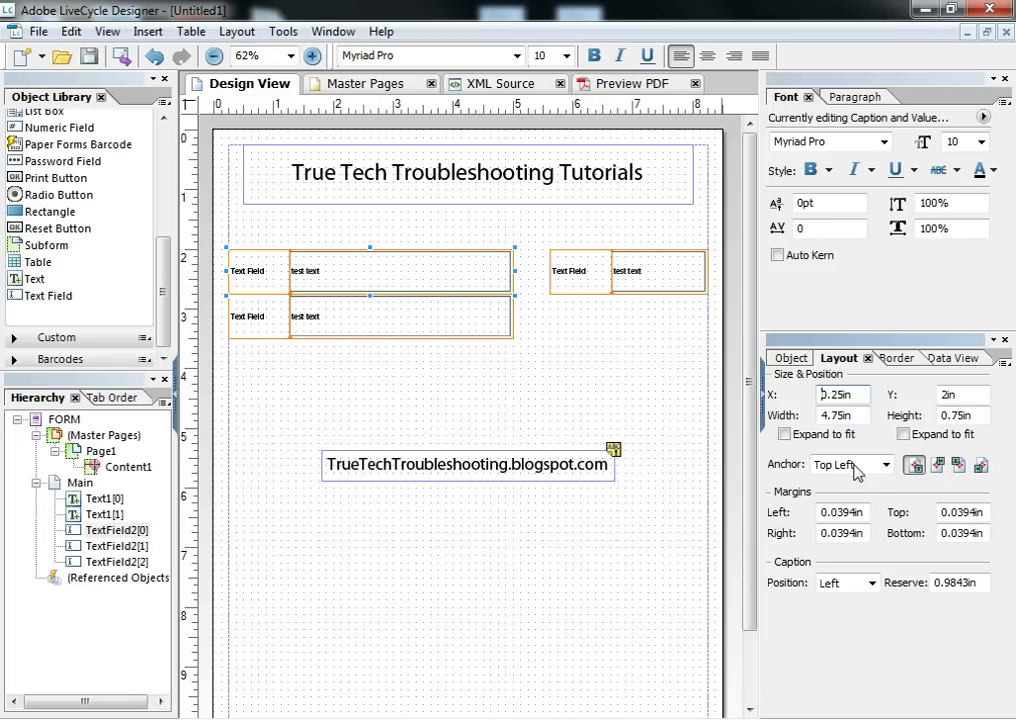
click(784, 434)
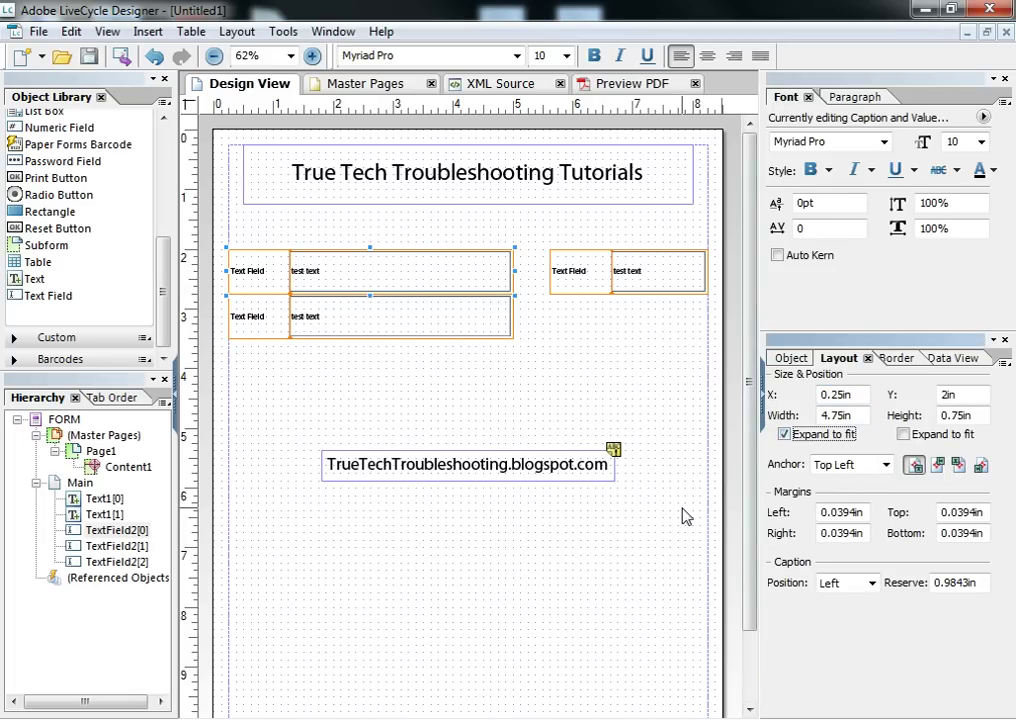
click(610, 86)
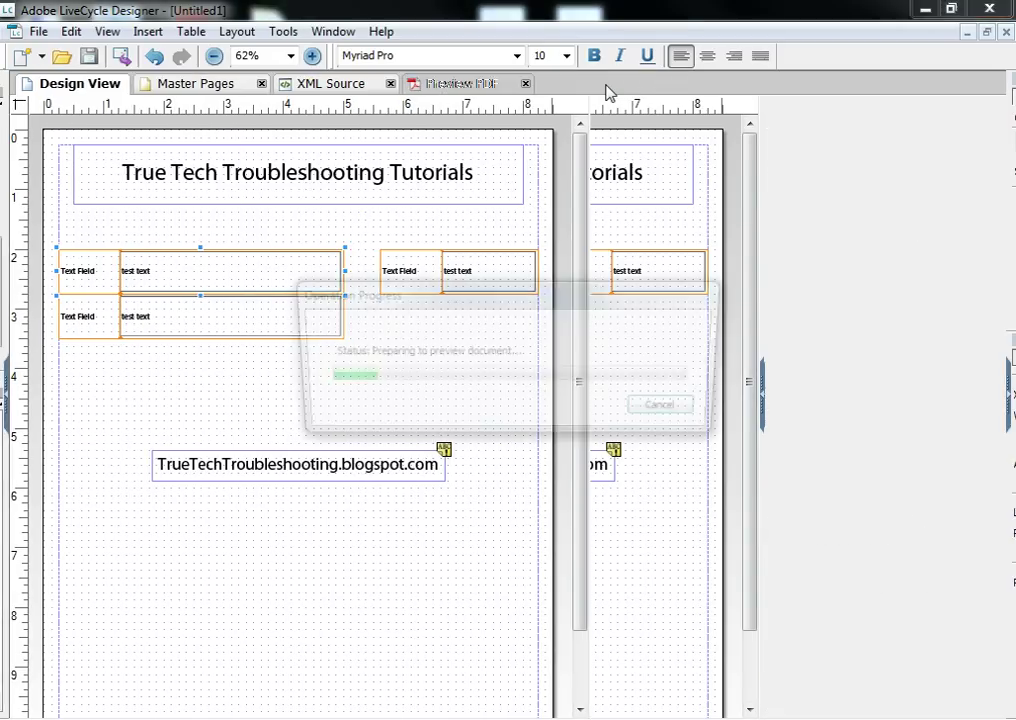
click(320, 307)
double_click(320, 307)
text(asdf)
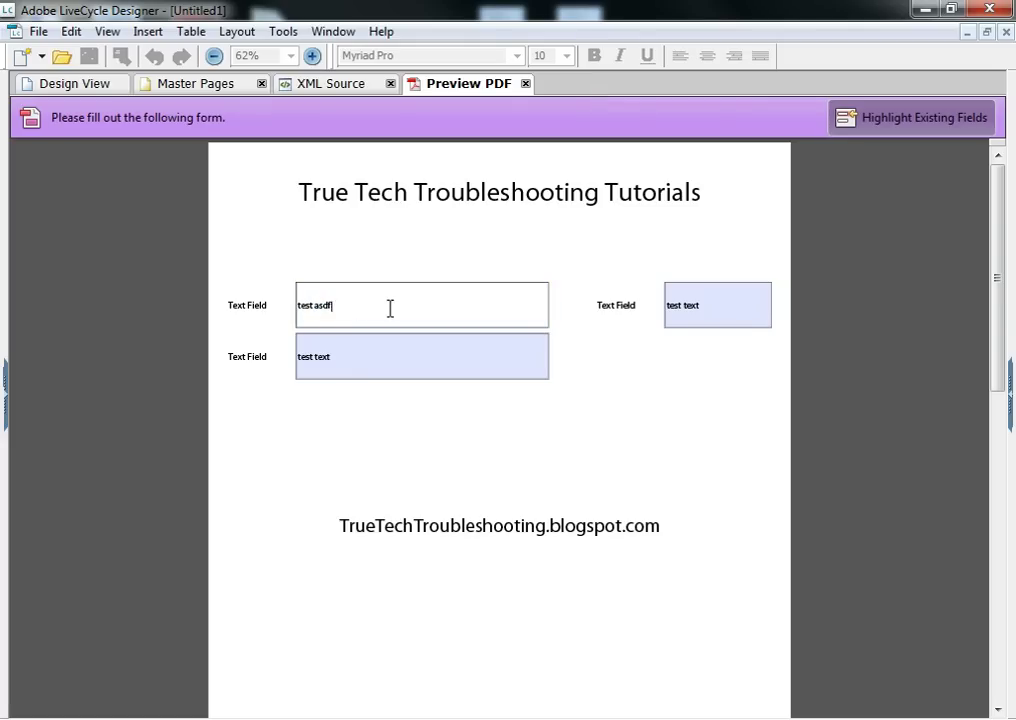
text(asdfasd a sdf asd asd asdf asdf asdf asdf asdf asdf asdf)
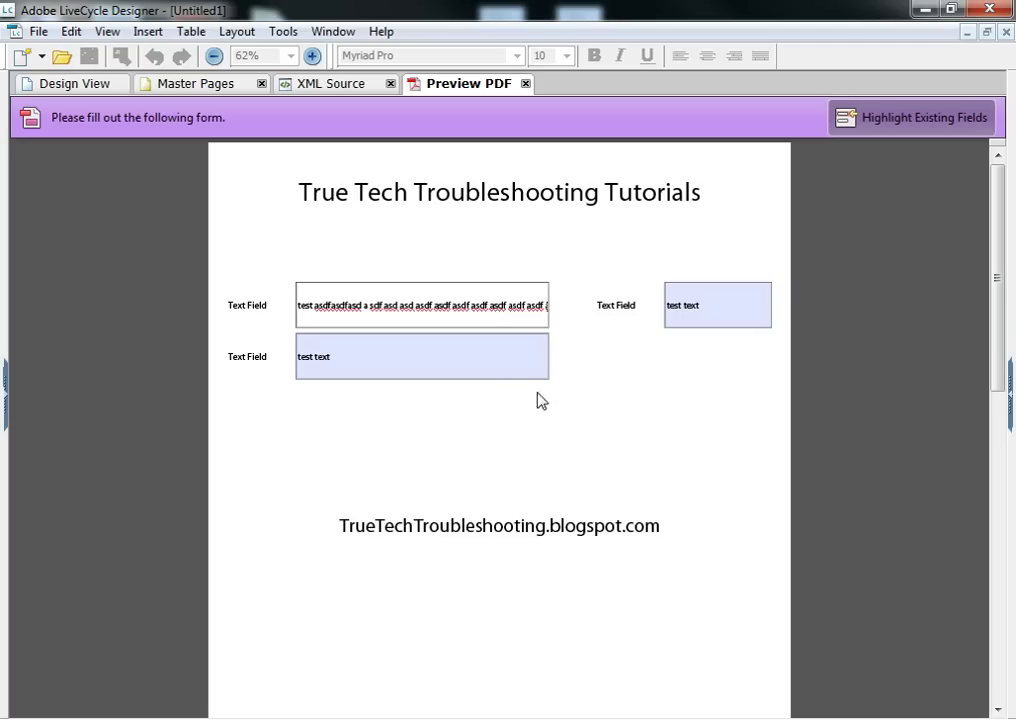
click(592, 400)
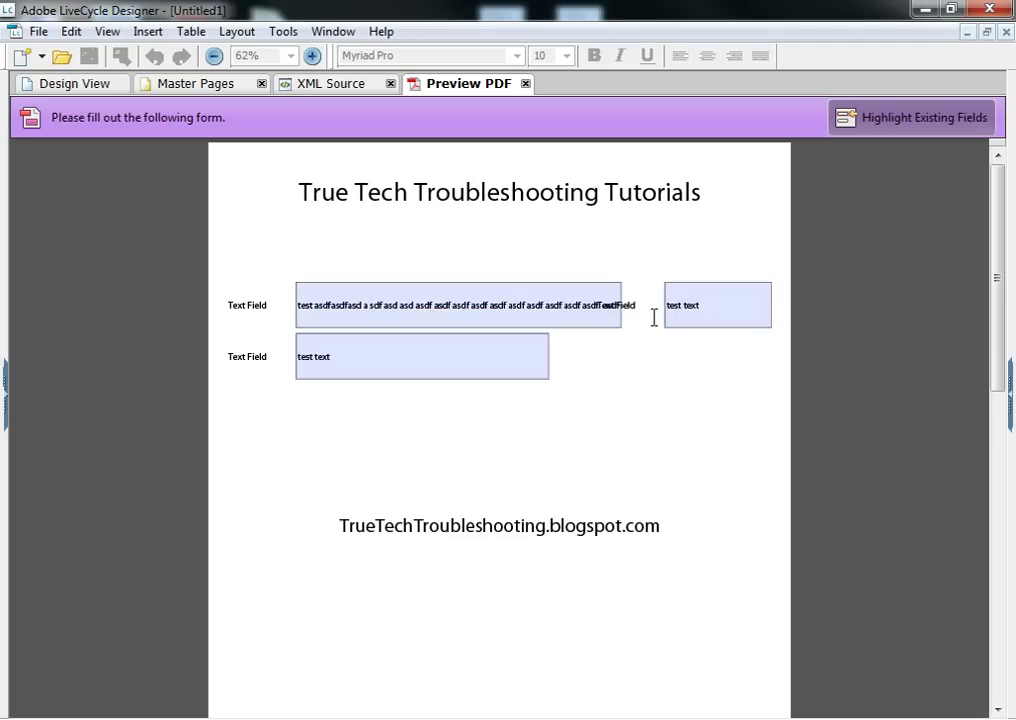
click(569, 309)
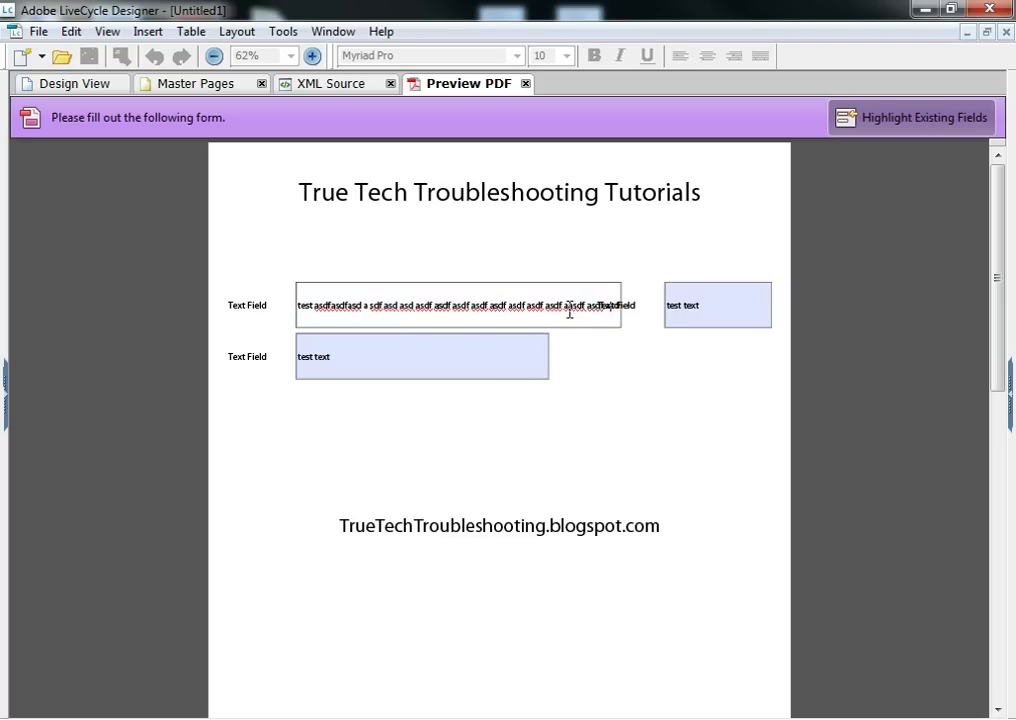
click(594, 333)
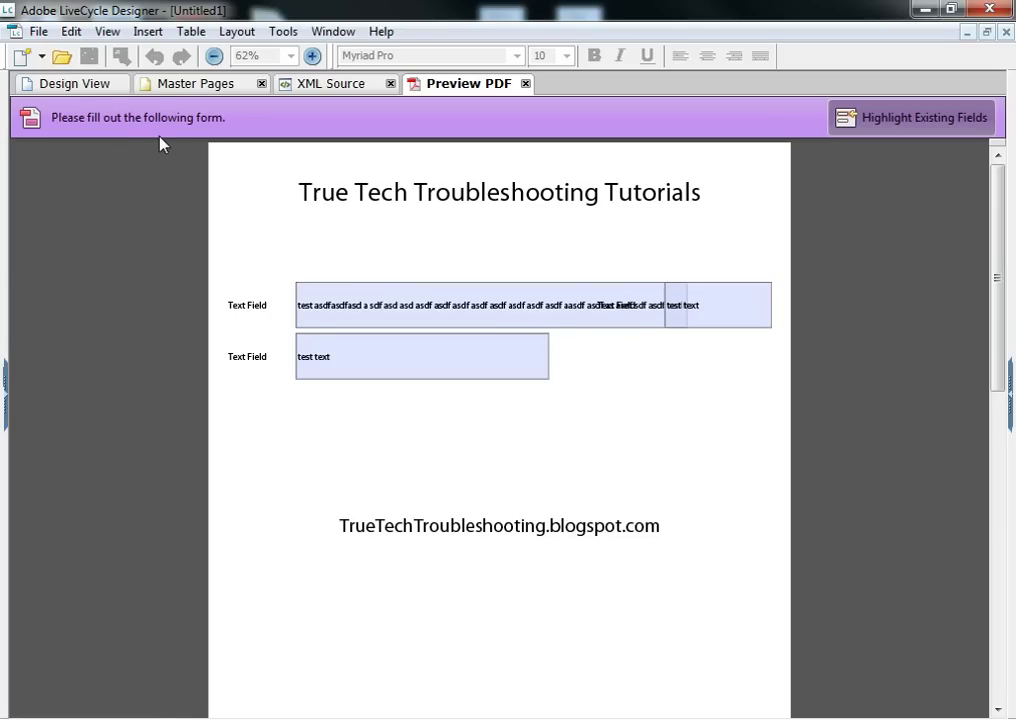
click(98, 86)
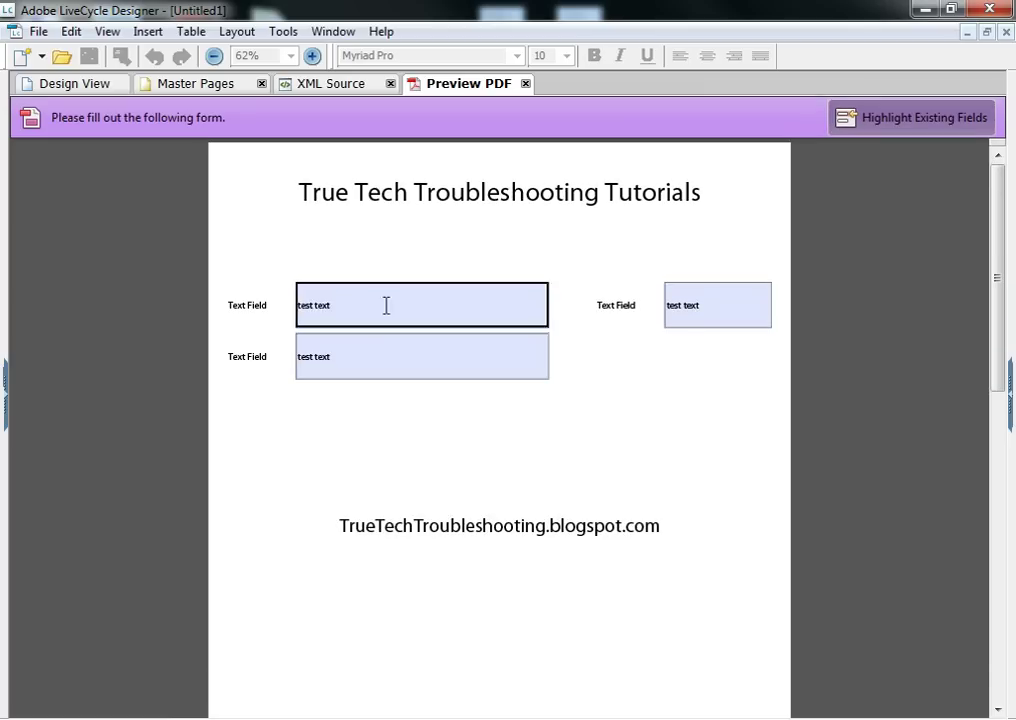
In the preview, fill the first field with long text plus two extra lines
click(315, 304)
drag(332, 305, 279, 306)
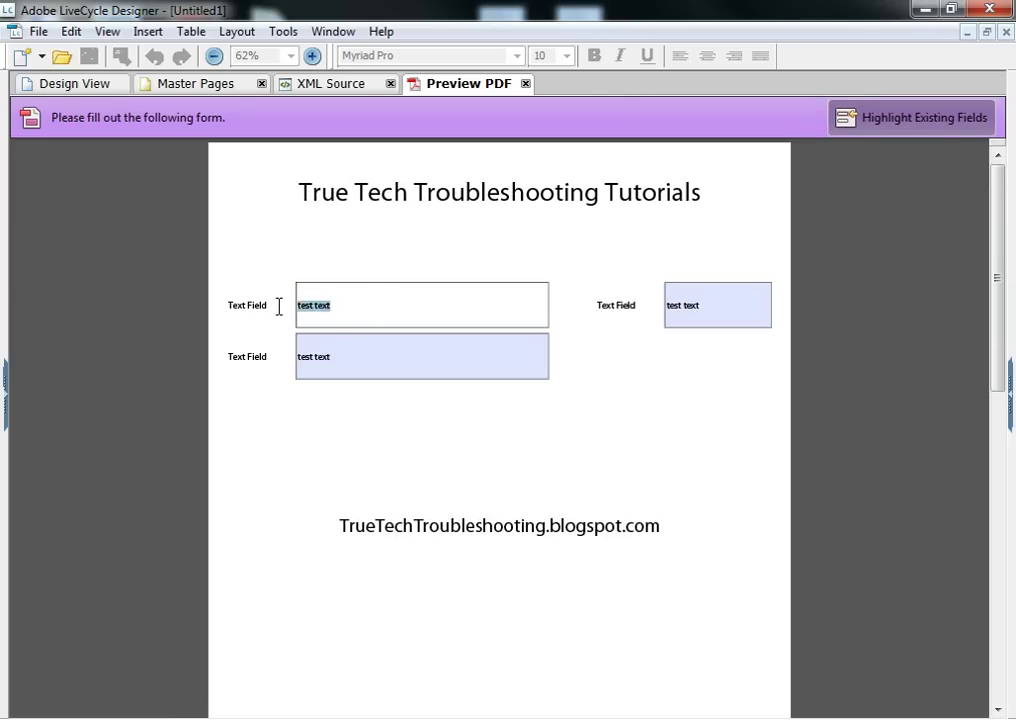
text(adfasdfasdfas  fasdfasd asd fasdf asd fasdf asdf asdf asdf asdfasdfasdfasdfasdf)
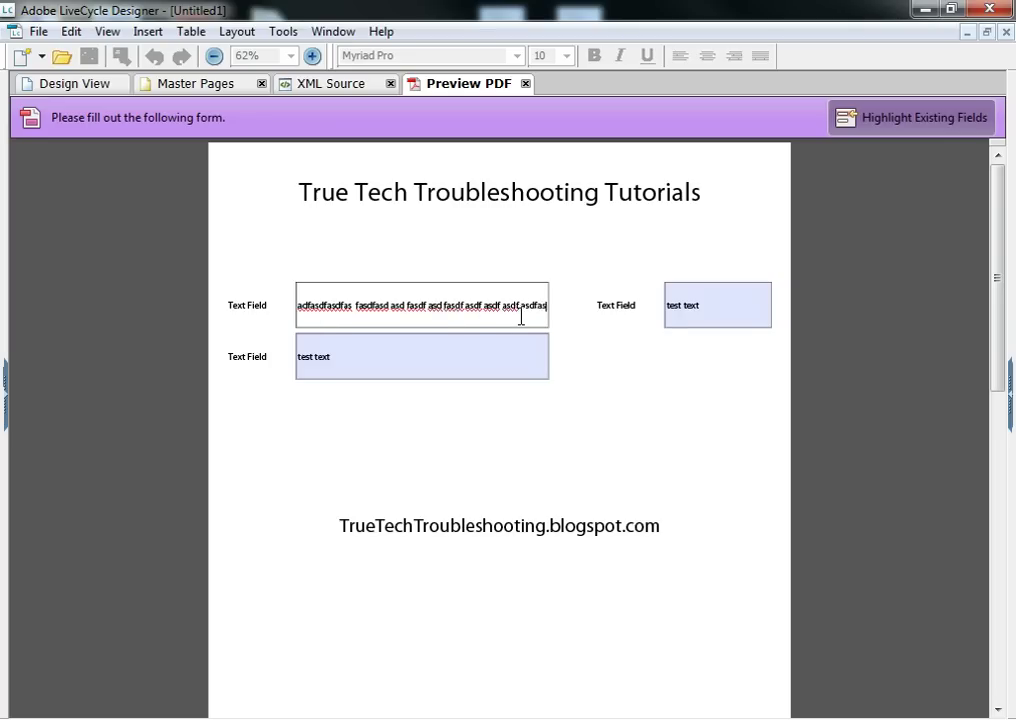
text(asdfasdfasdfasdfasdfasdfasdfasdfasdf)
click(572, 325)
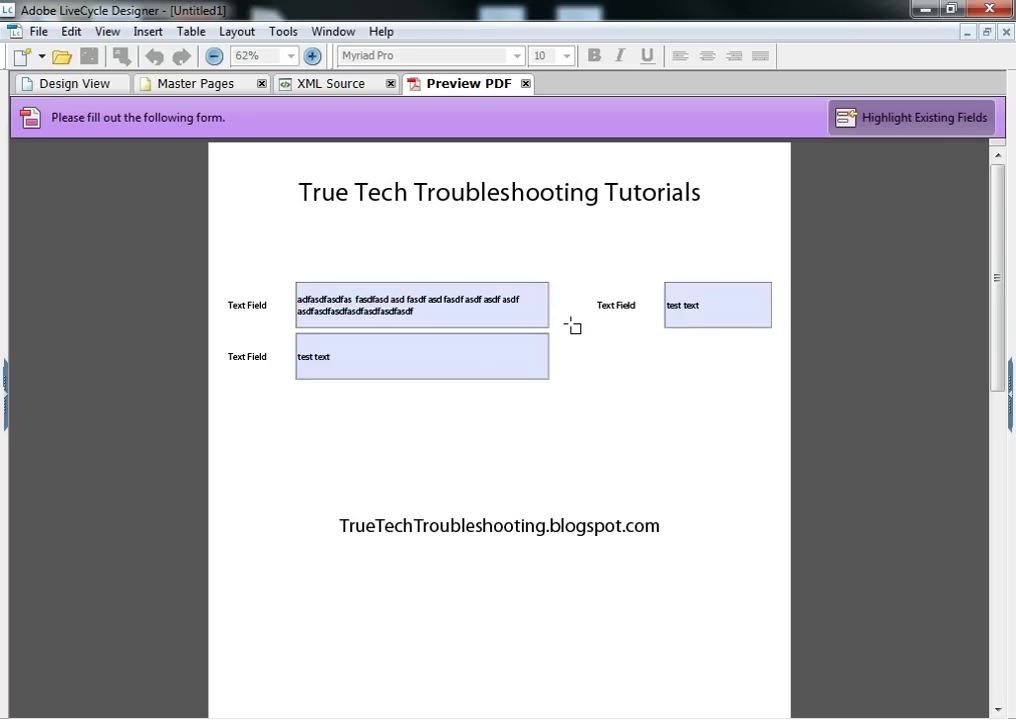
click(493, 315)
text(asdf asdf asdf asdf asd)
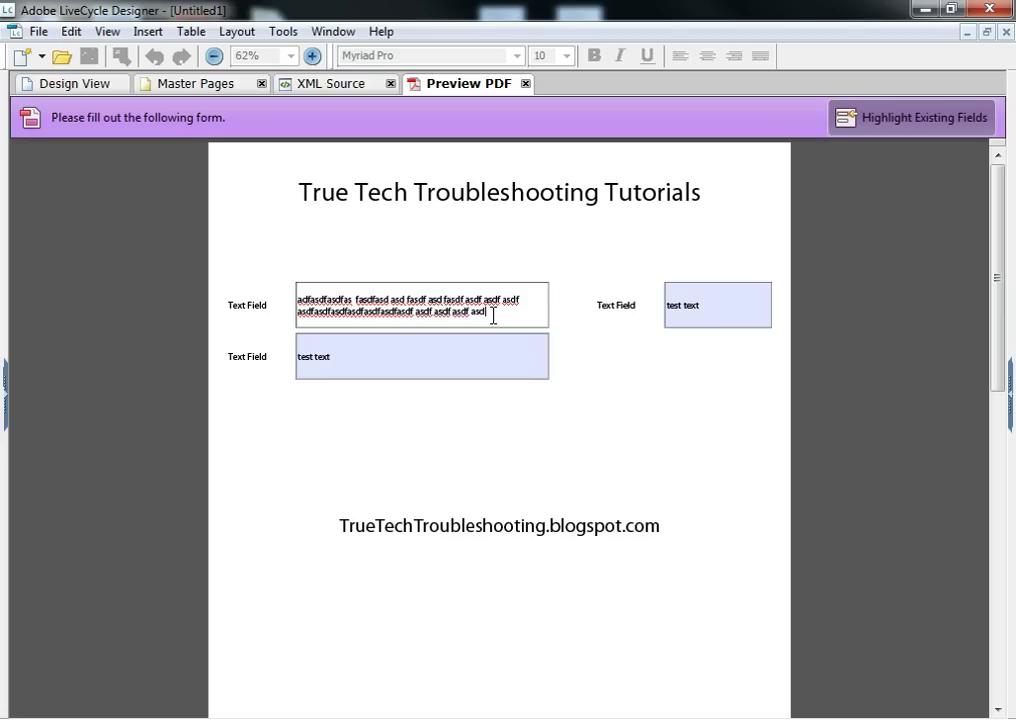
text( fasasd fas da)
key(Return)
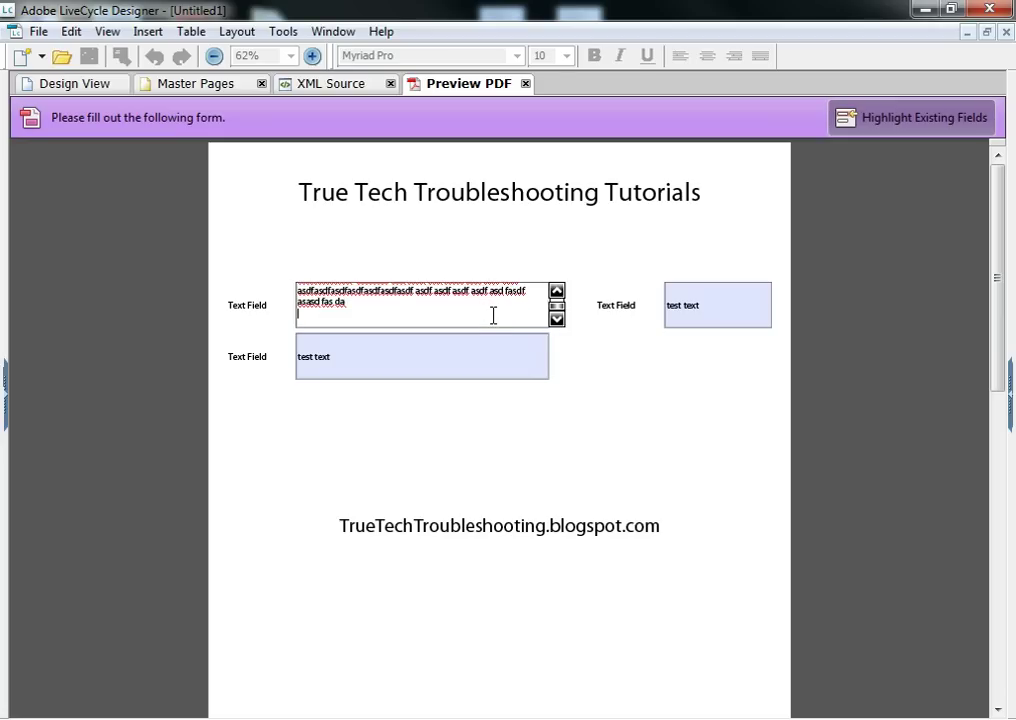
text(asd)
key(Return)
text(f asd)
click(435, 254)
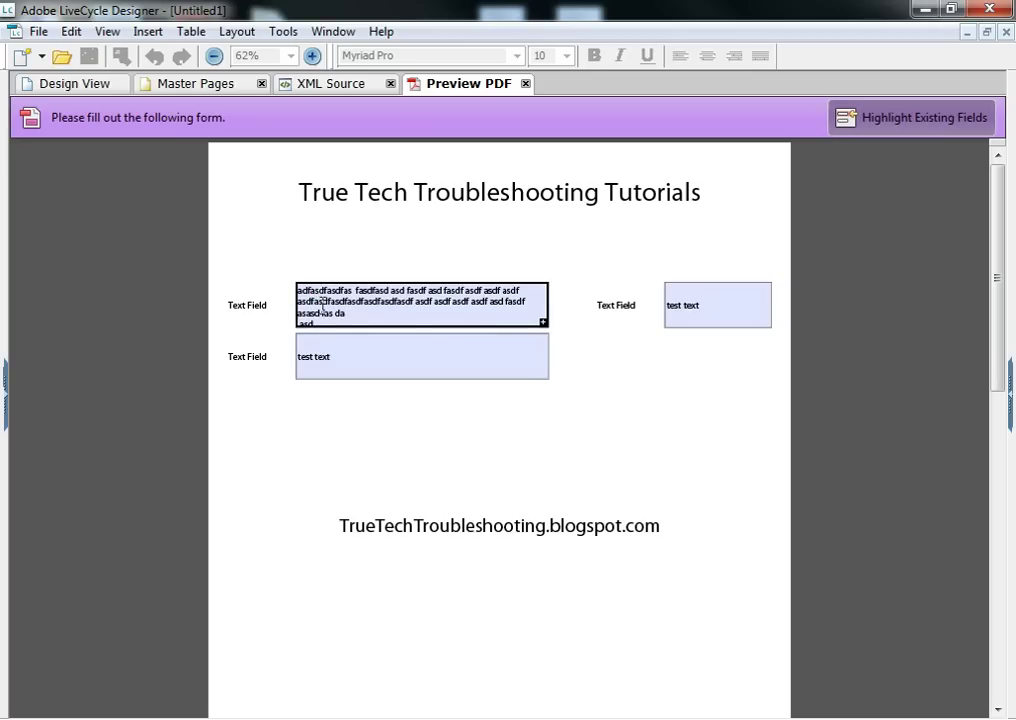
Scroll through the first field's overflowing text, then return to Design View
click(538, 318)
click(515, 391)
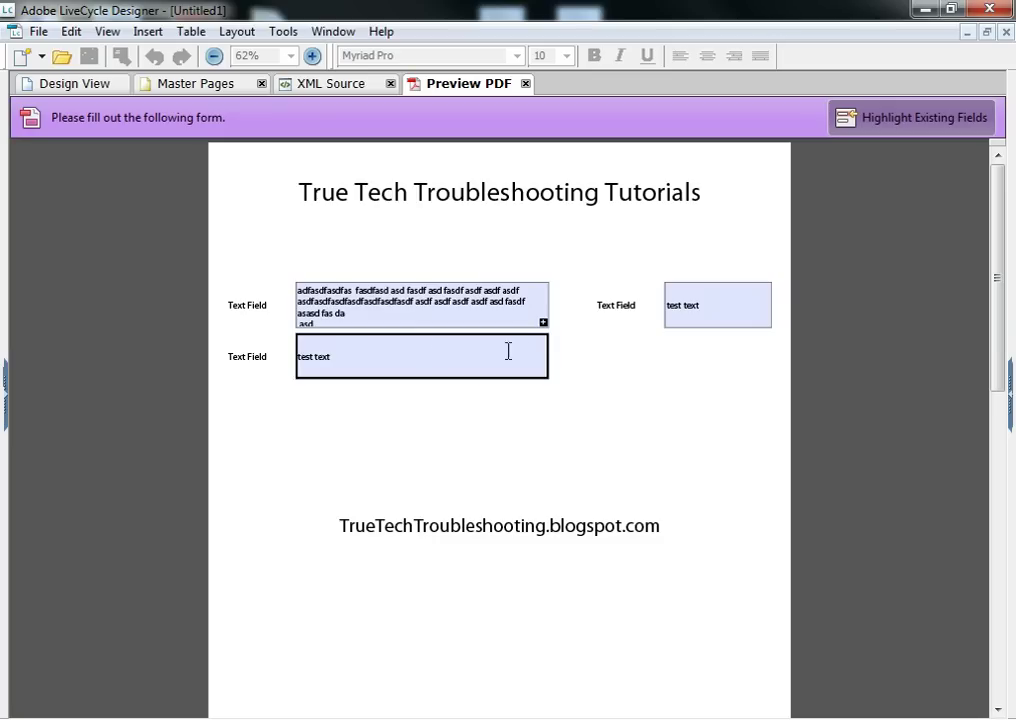
click(513, 315)
click(558, 318)
click(562, 313)
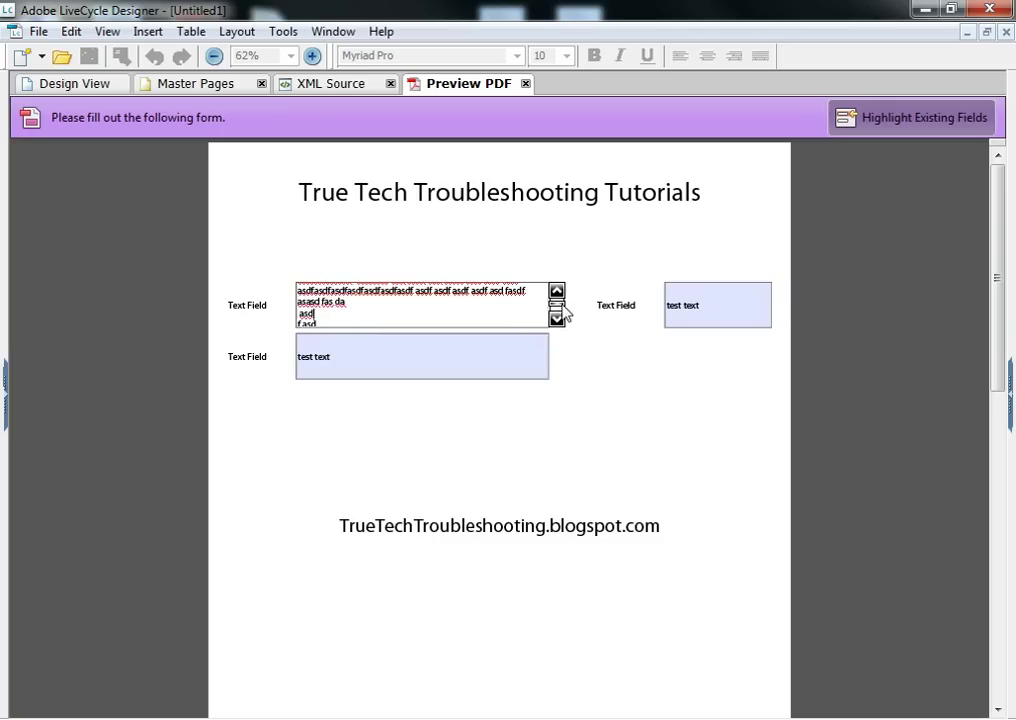
scroll(560, 315, up, 1)
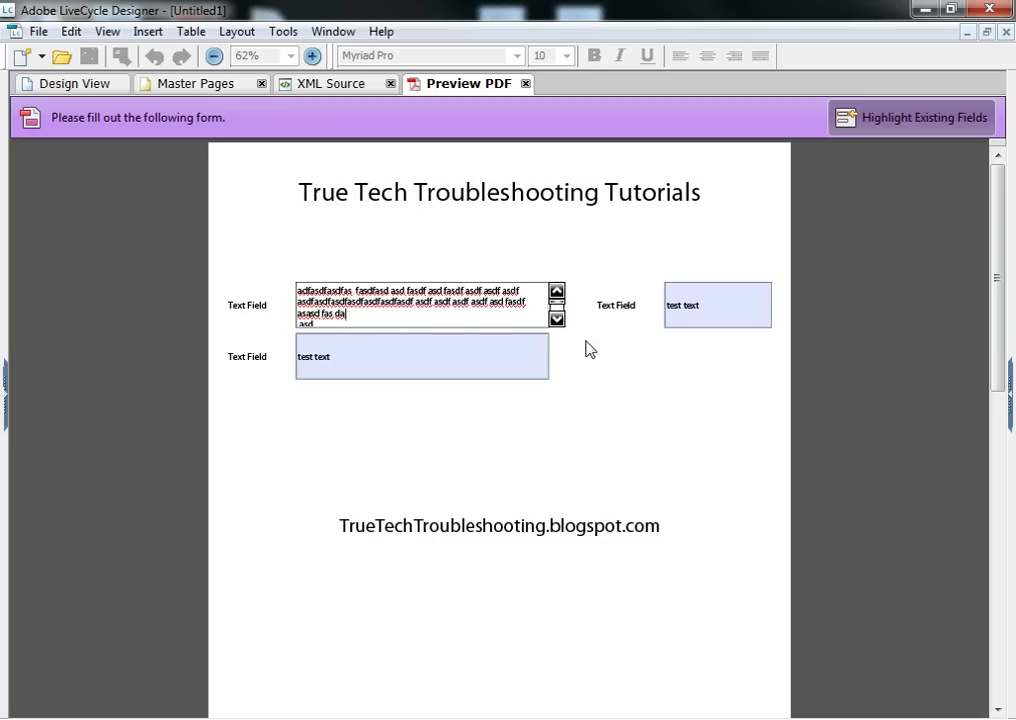
click(588, 349)
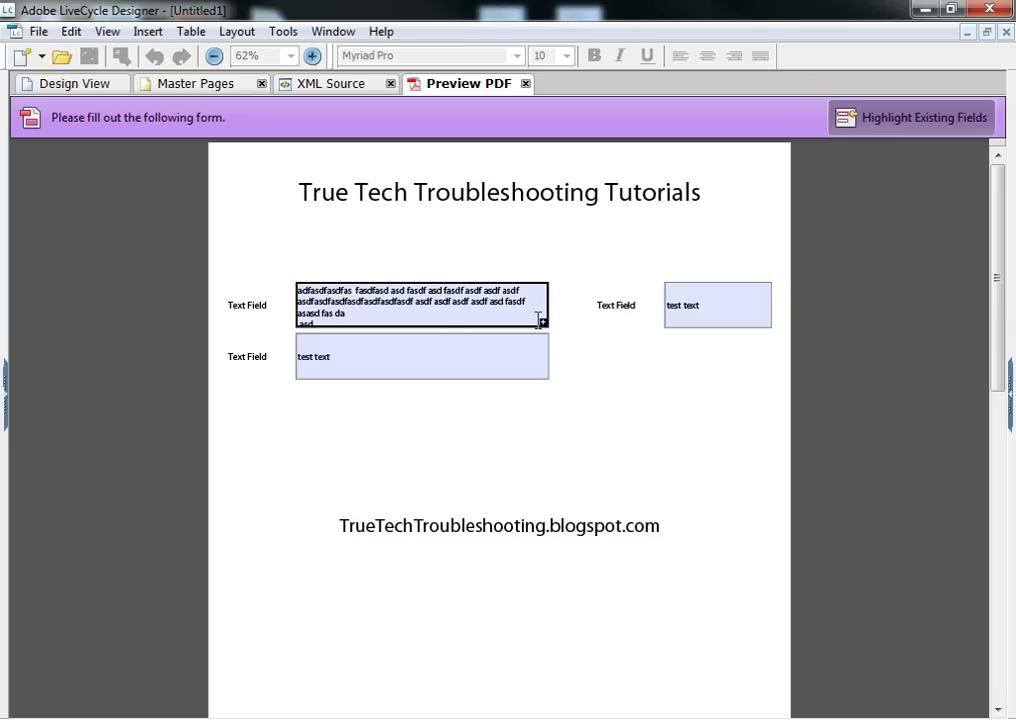
click(97, 90)
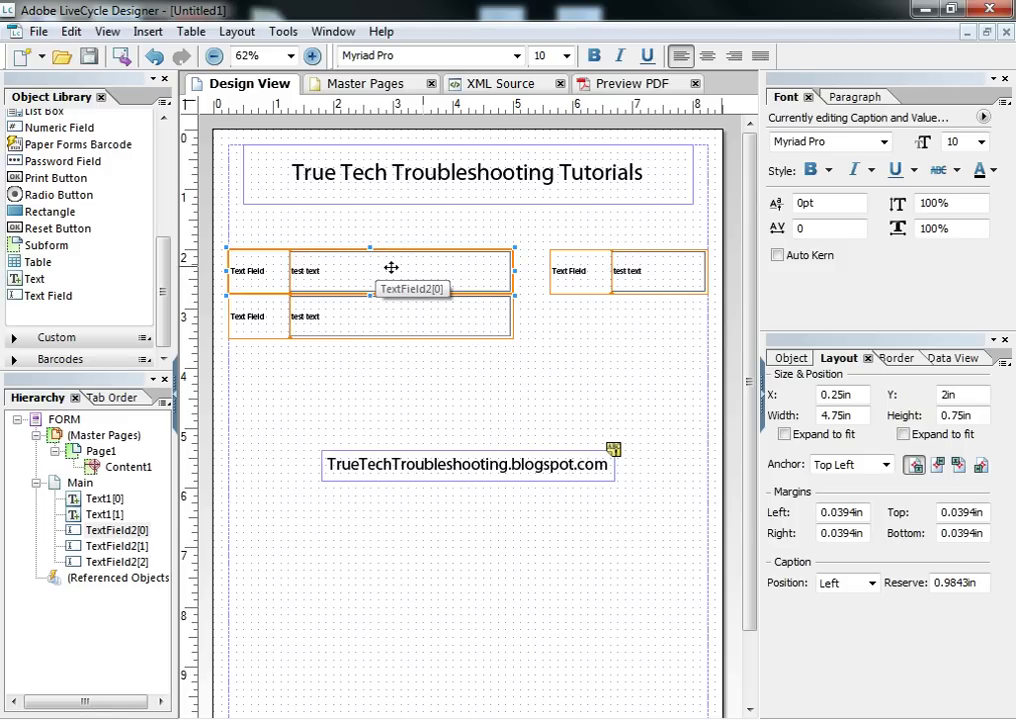
Turn on Limit Length to Visible Area for the top text field and narrow it to about half width
click(790, 357)
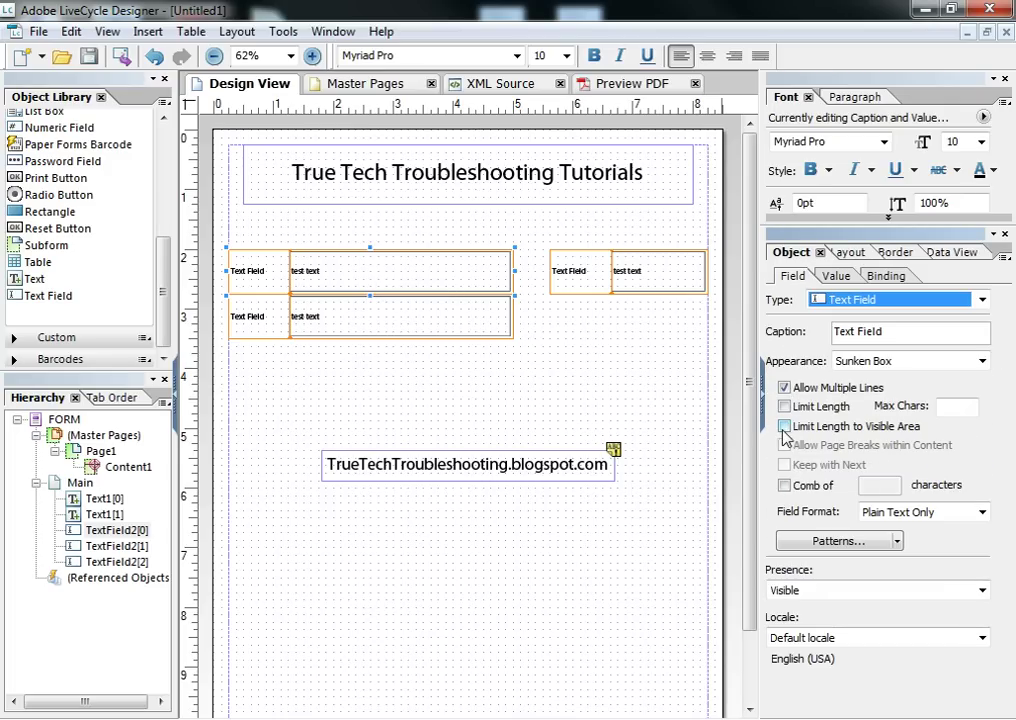
click(788, 426)
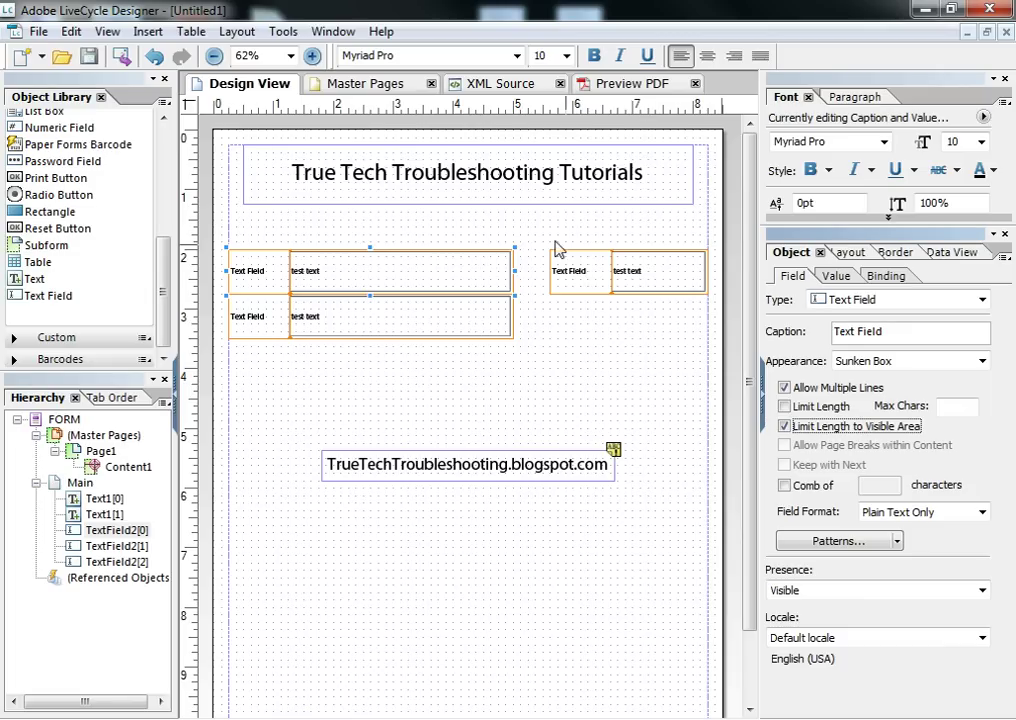
drag(514, 271, 355, 271)
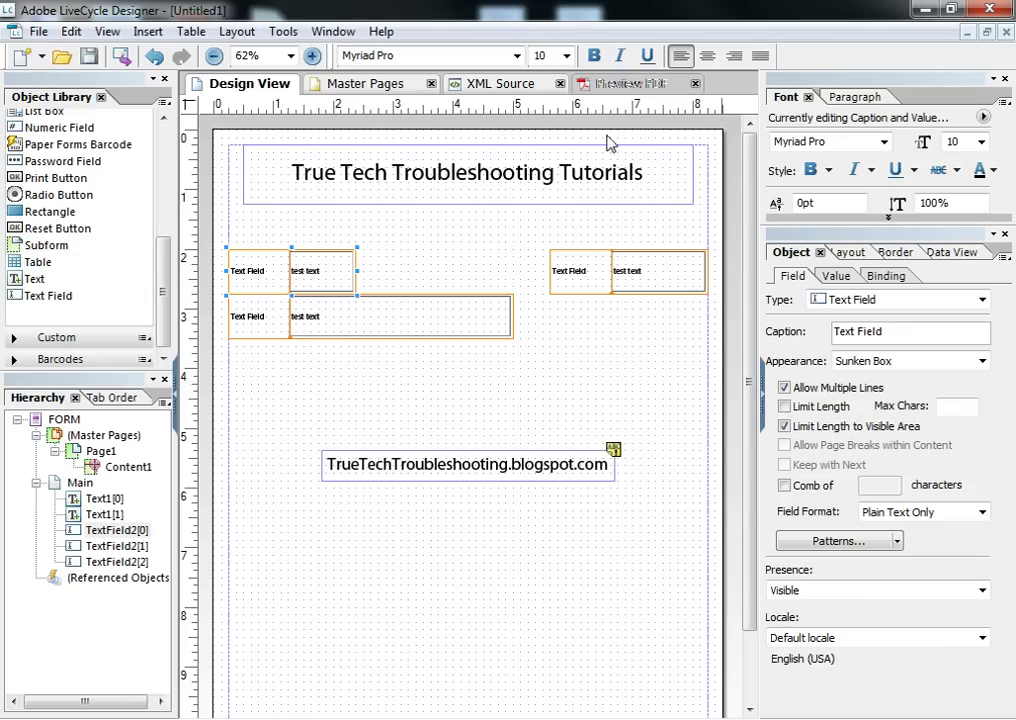
Test the narrowed top field by typing sample text in the PDF preview, then return to Design View
click(628, 84)
click(333, 303)
text(asdfa)
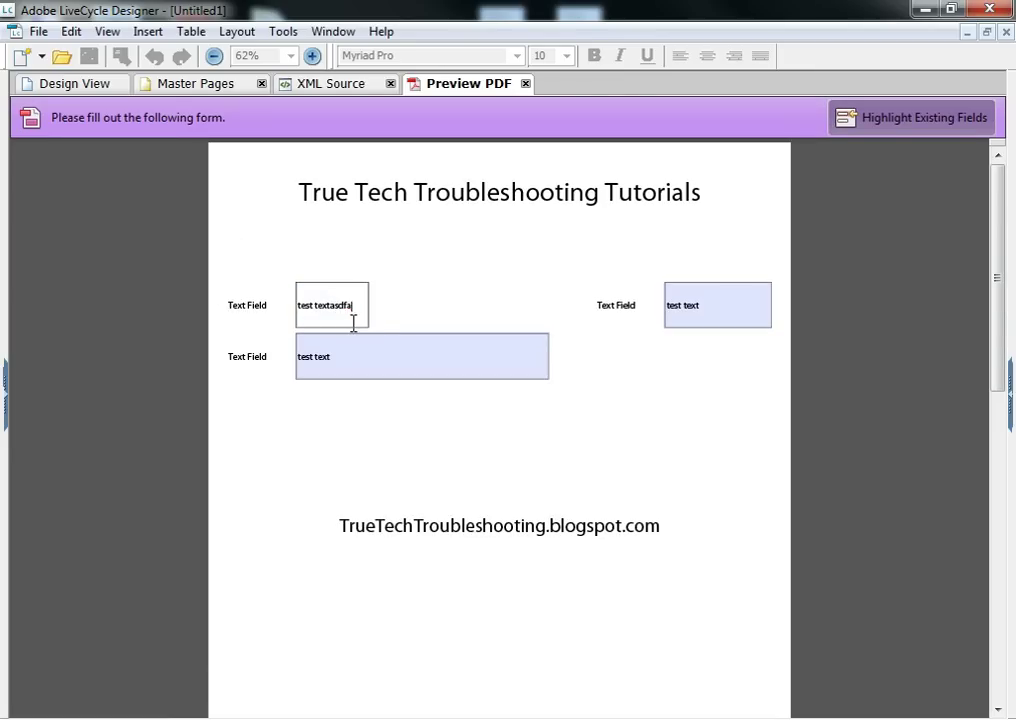
text(s asd asdf asdf asd fasdf asdf asdfas)
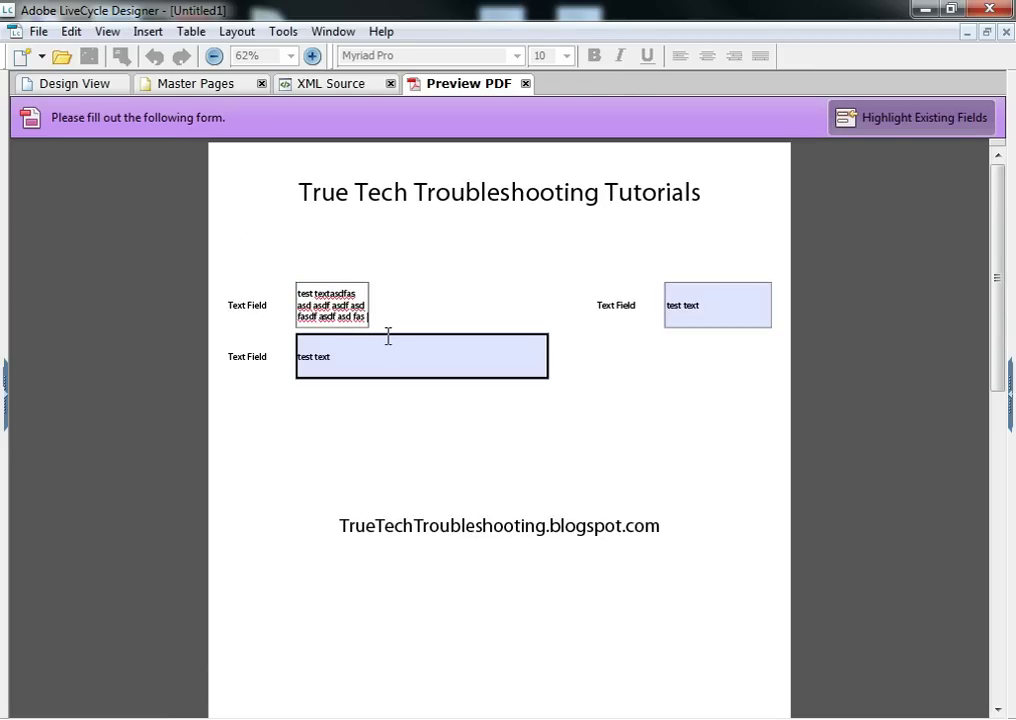
key(ctrl+Page_Up)
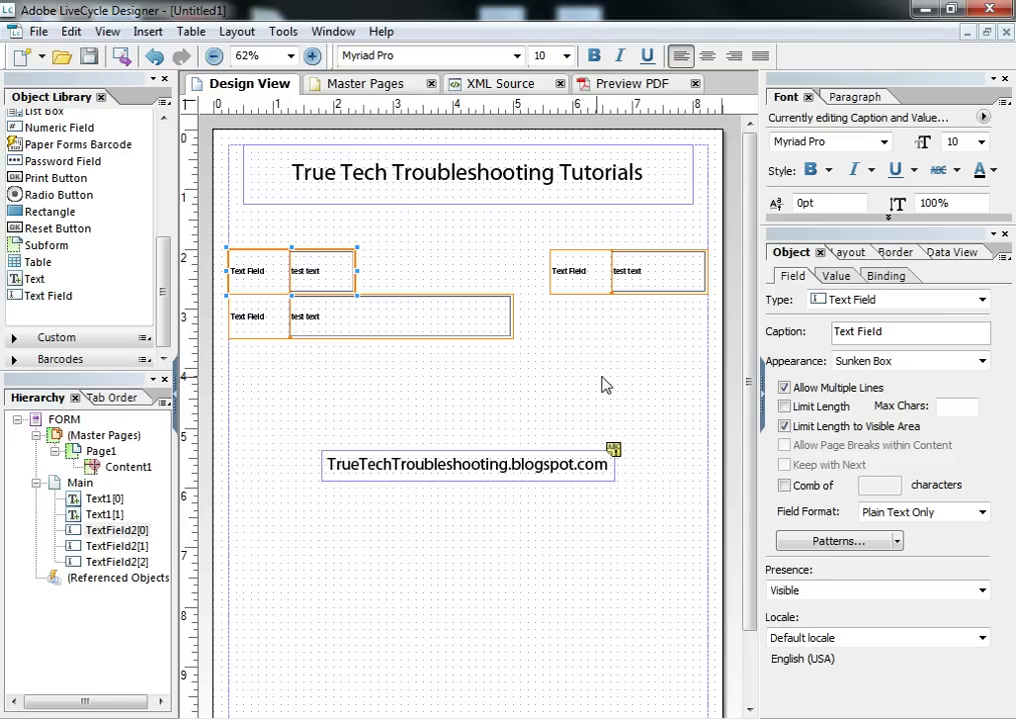
Type sample text into both fields in the PDF preview, then switch off Highlight Existing Fields
key(ctrl+Page_Down)
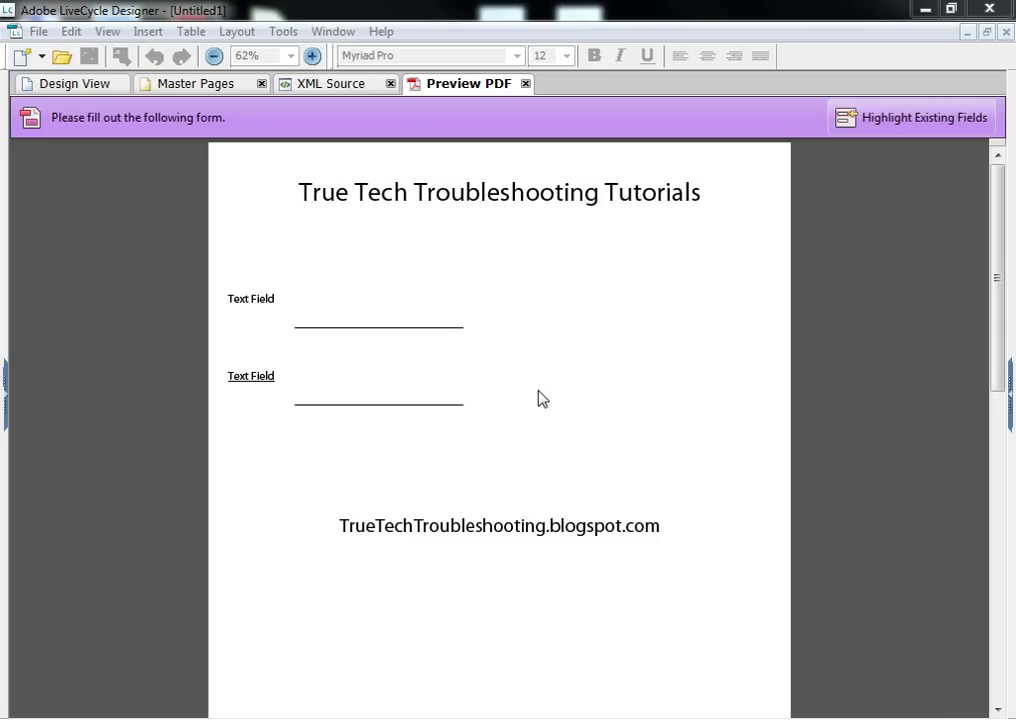
click(415, 313)
text(asdfasdfasdfasdf asd fasdf asdf asdf asdf)
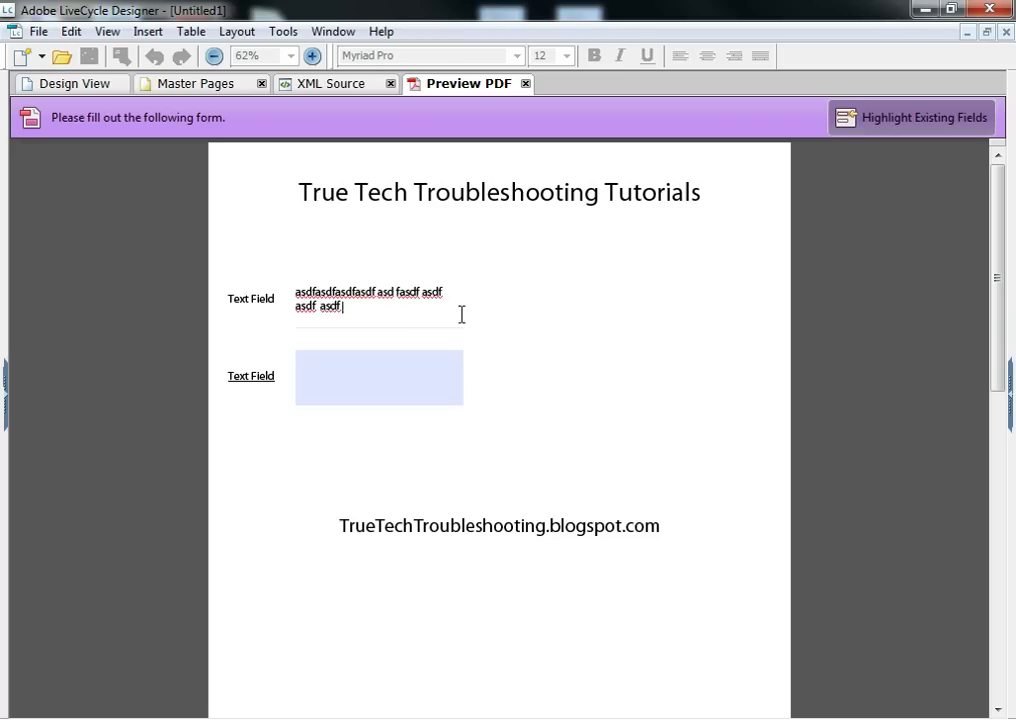
click(483, 340)
click(419, 363)
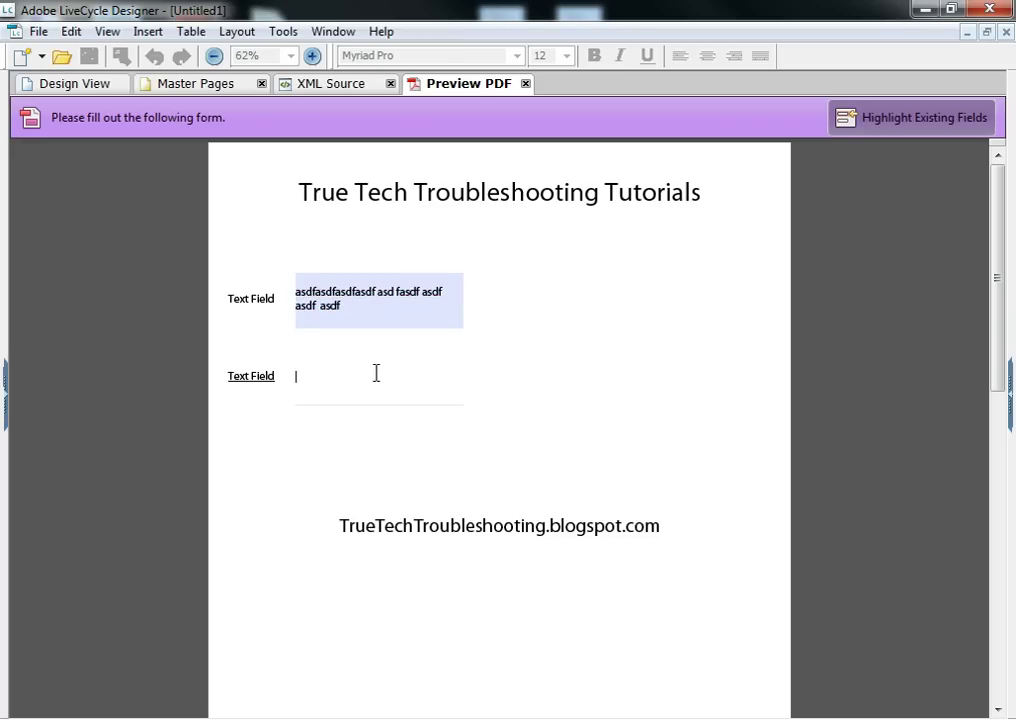
text(asdf asdf asdf asd fasd asd f)
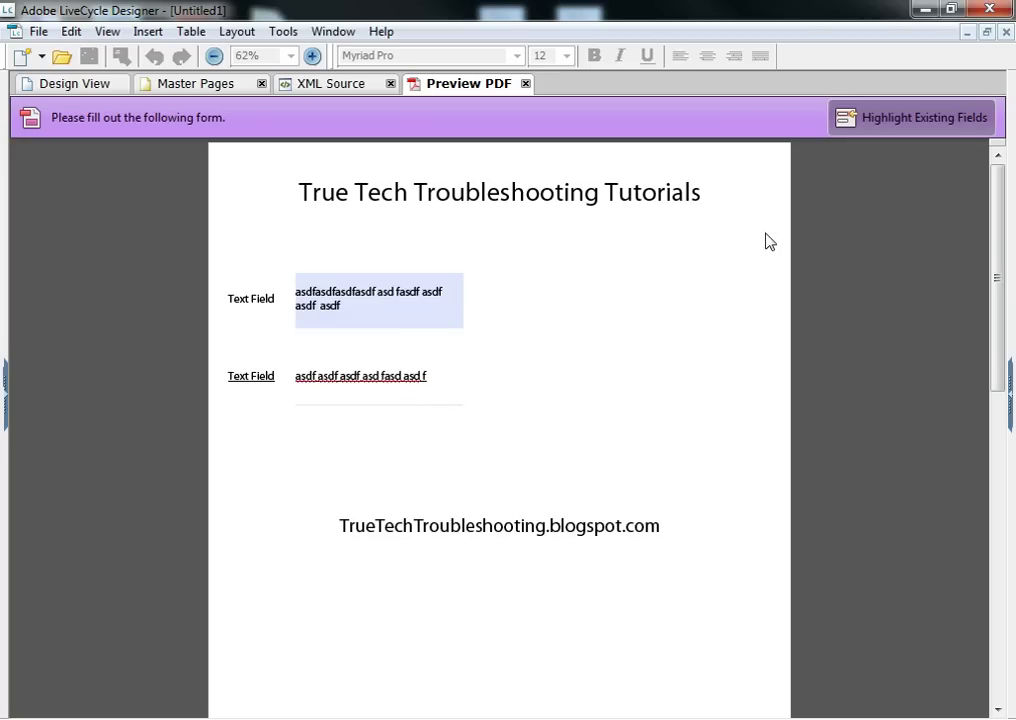
click(895, 124)
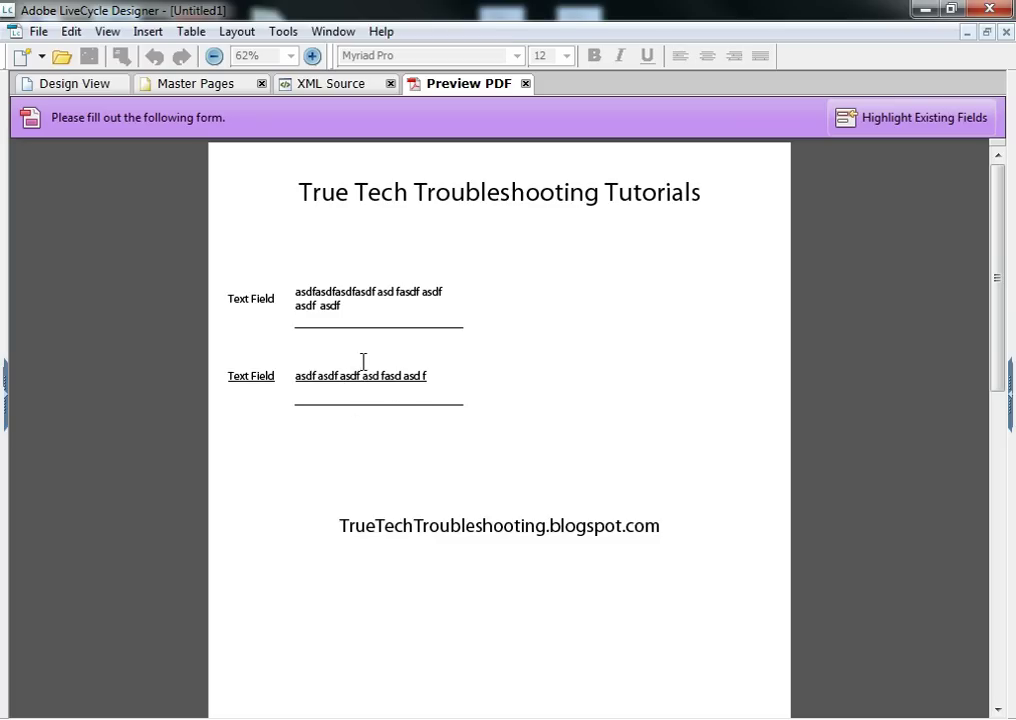
Restrict the second text field to a single line and test both fields in the PDF preview
click(86, 88)
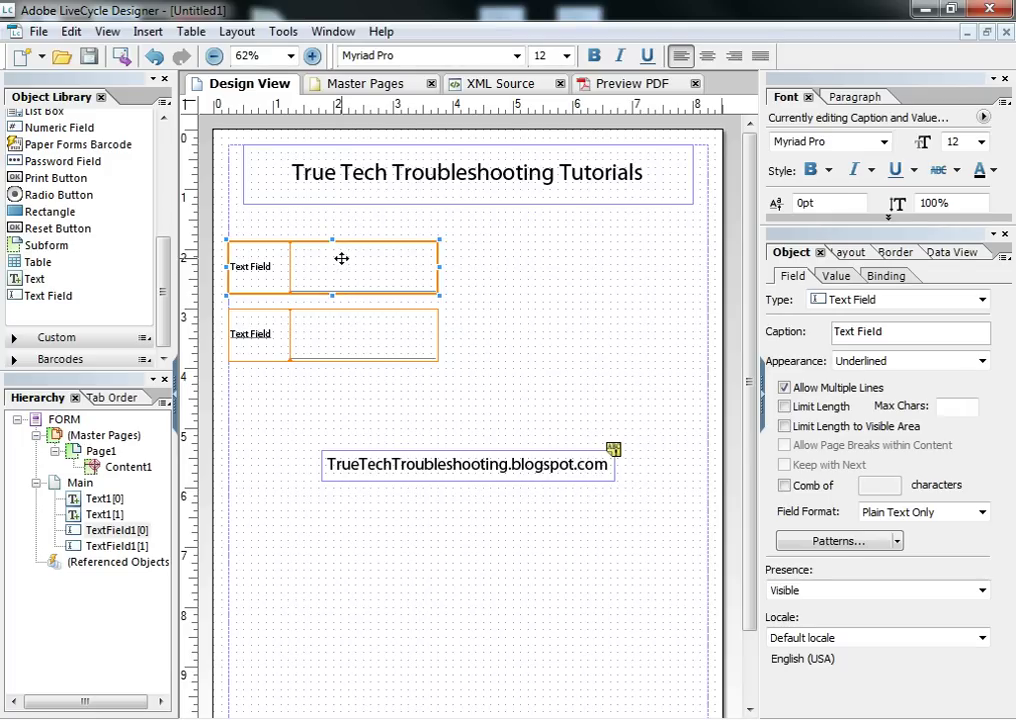
click(408, 317)
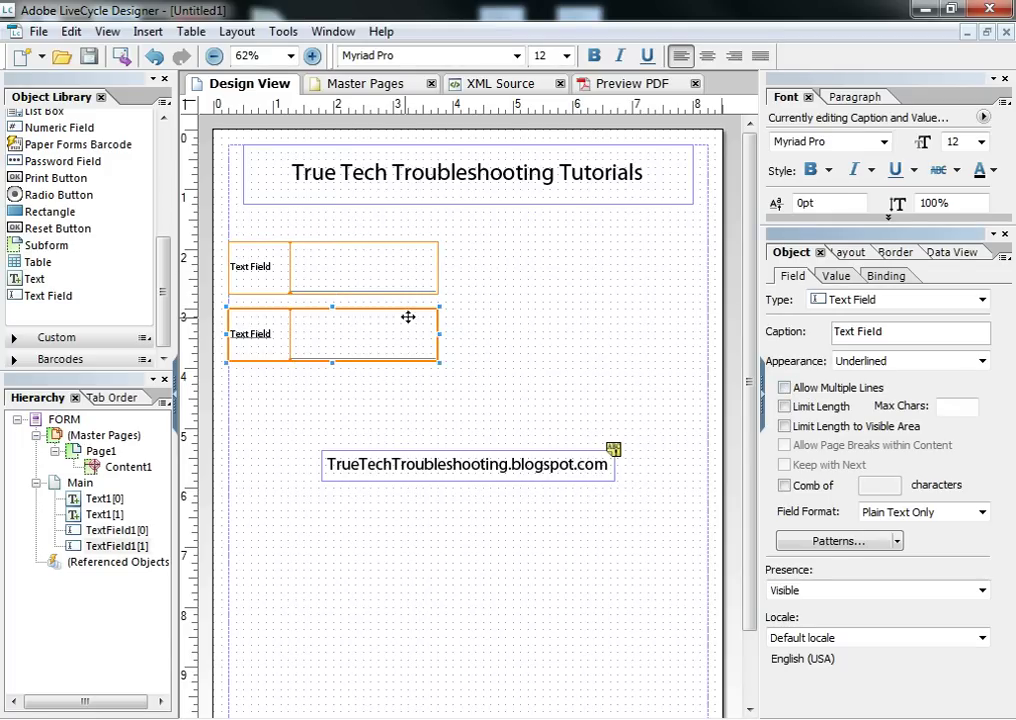
click(784, 389)
click(636, 84)
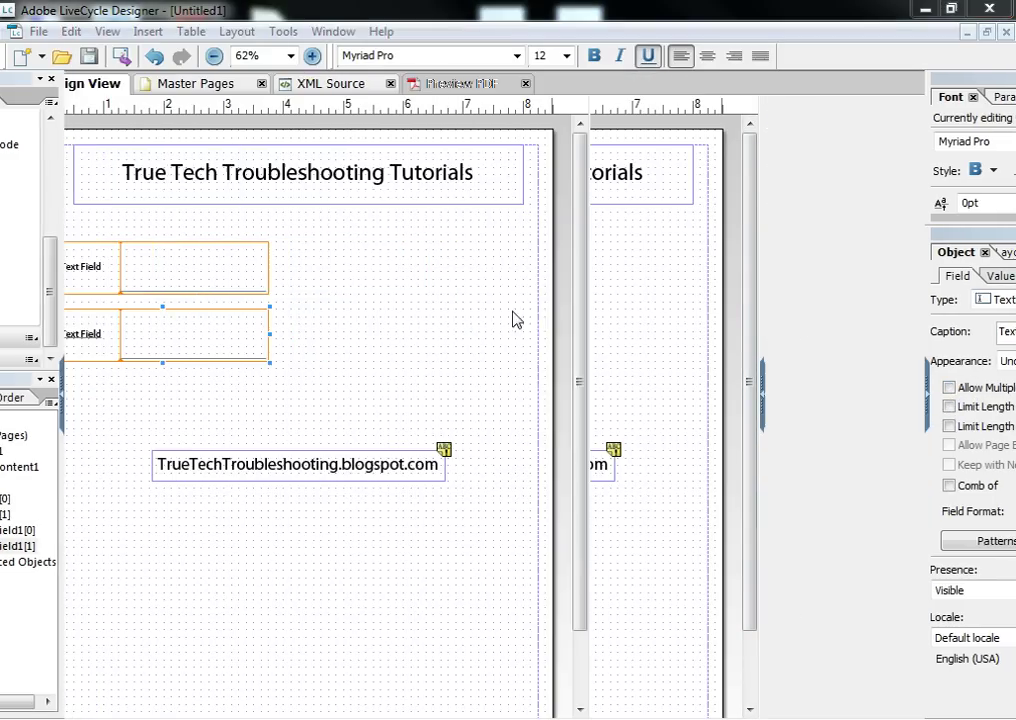
click(371, 333)
text(asdasdfasdfasdfasdfasfd)
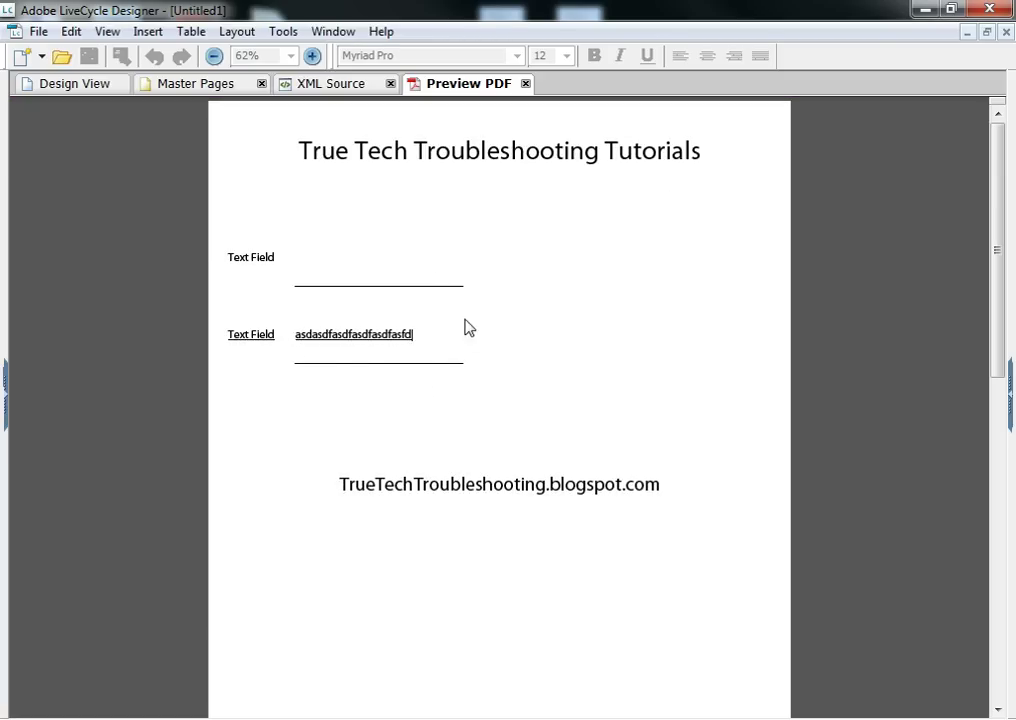
click(463, 277)
text(asdfasdfasdfasdf)
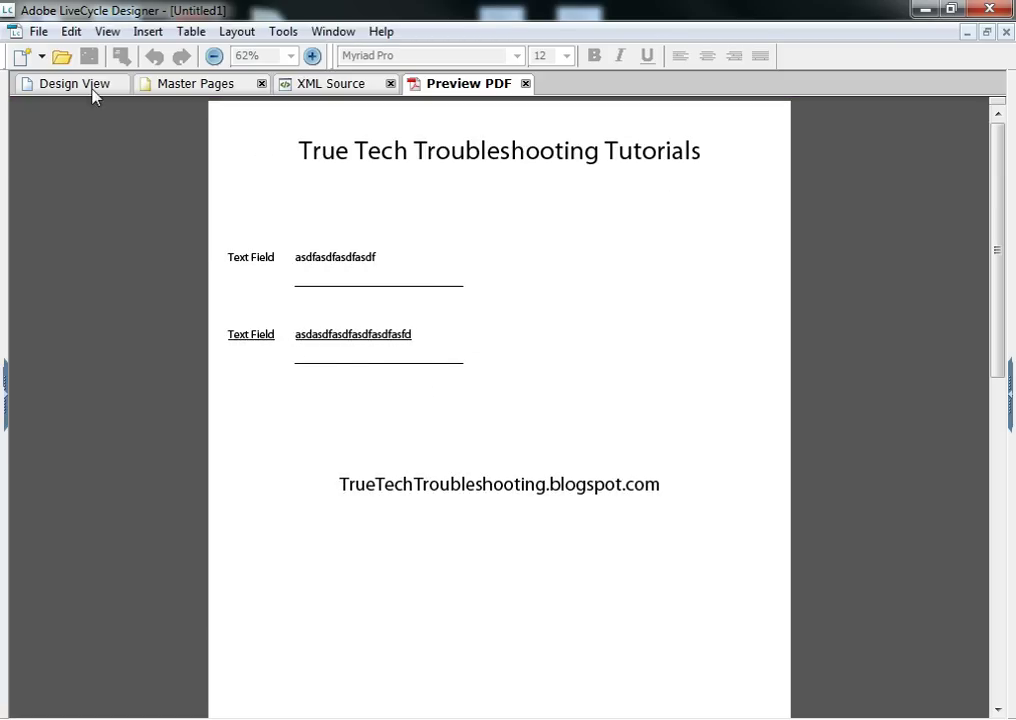
click(104, 86)
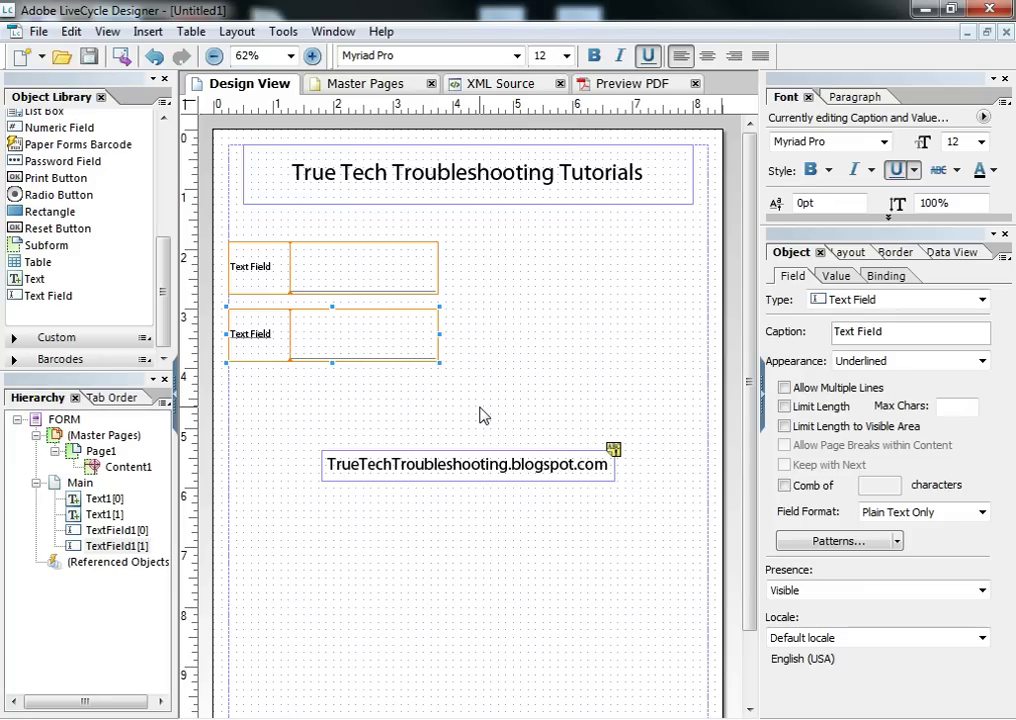
Bottom-align the field caption in Paragraph settings and retest the fields in the PDF preview
click(853, 97)
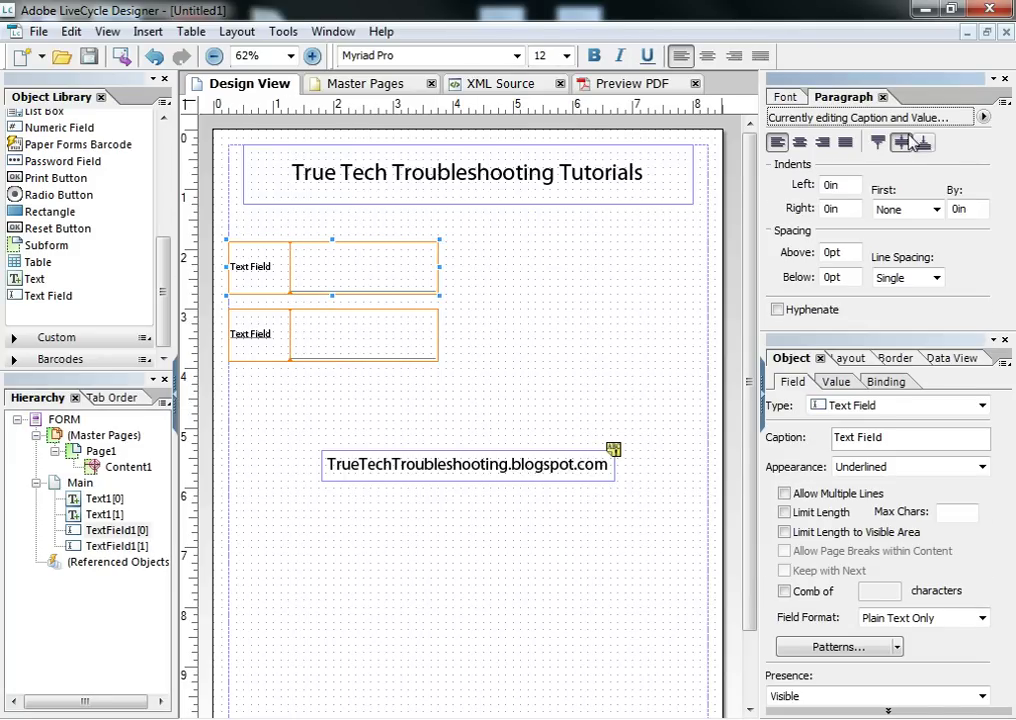
click(920, 142)
click(386, 352)
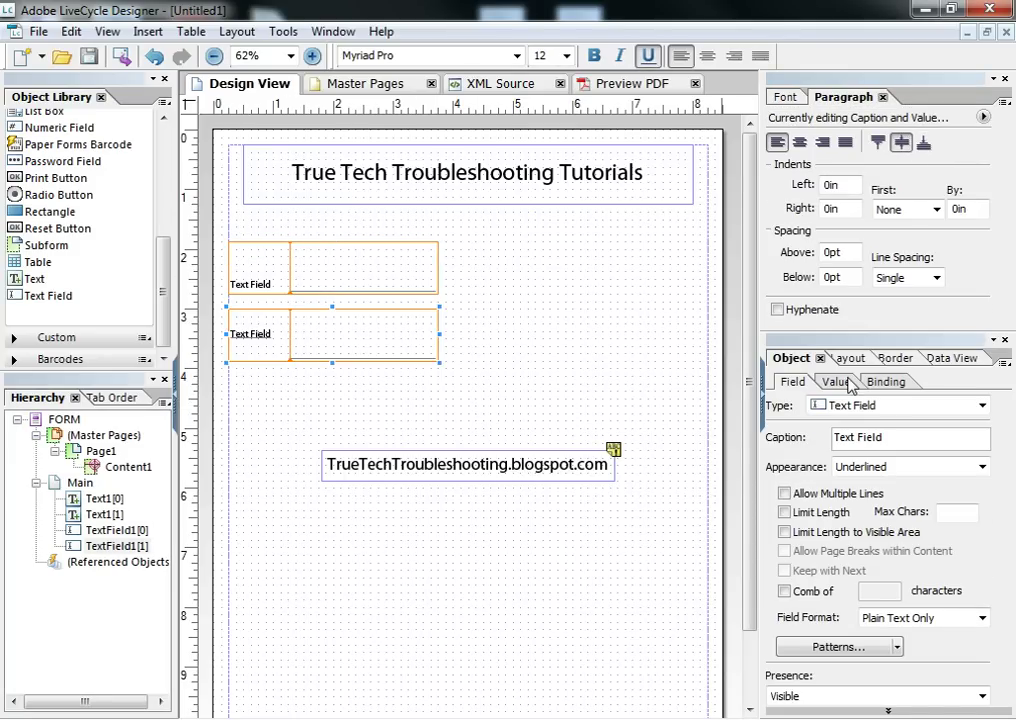
click(640, 88)
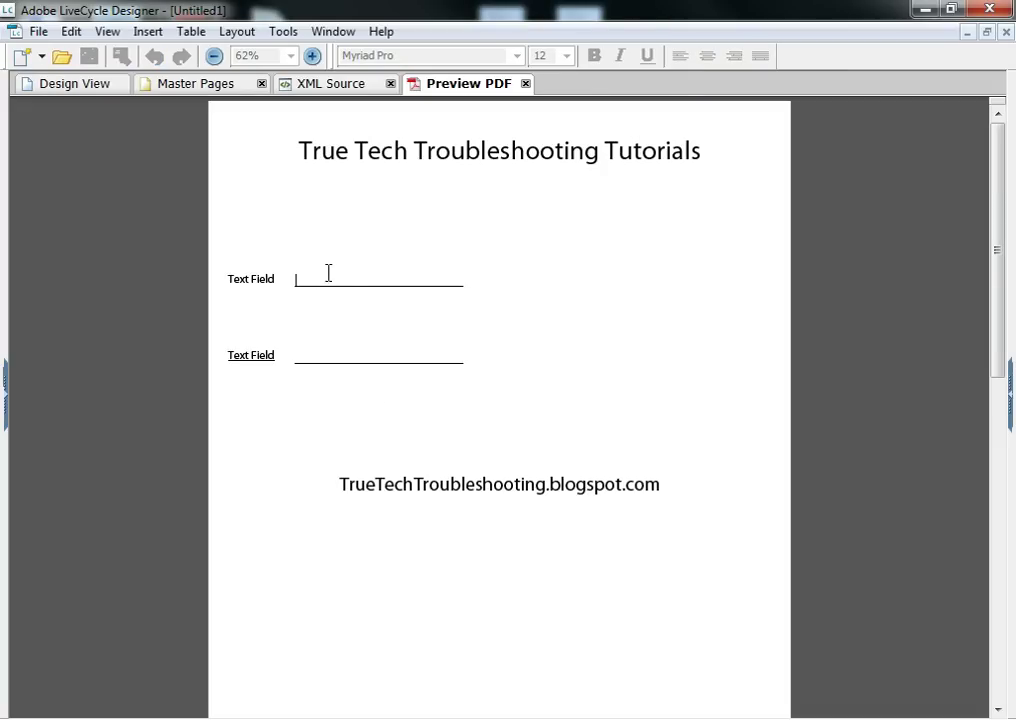
text(asdfasdfadsf)
click(347, 360)
text(adfasdfasdfasdf)
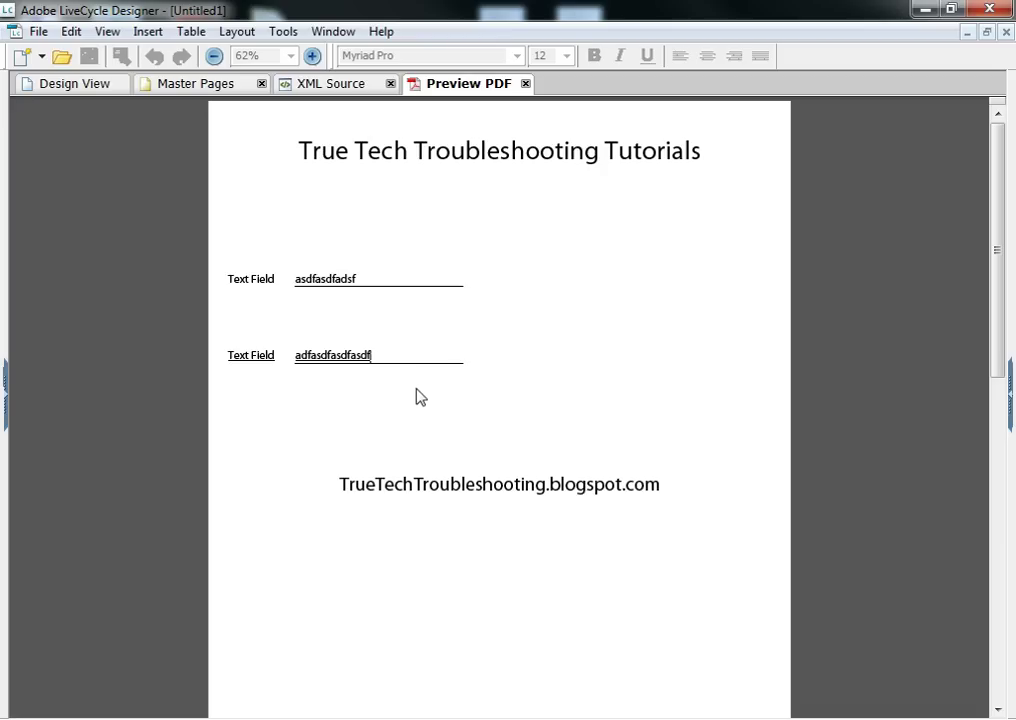
click(347, 356)
click(104, 88)
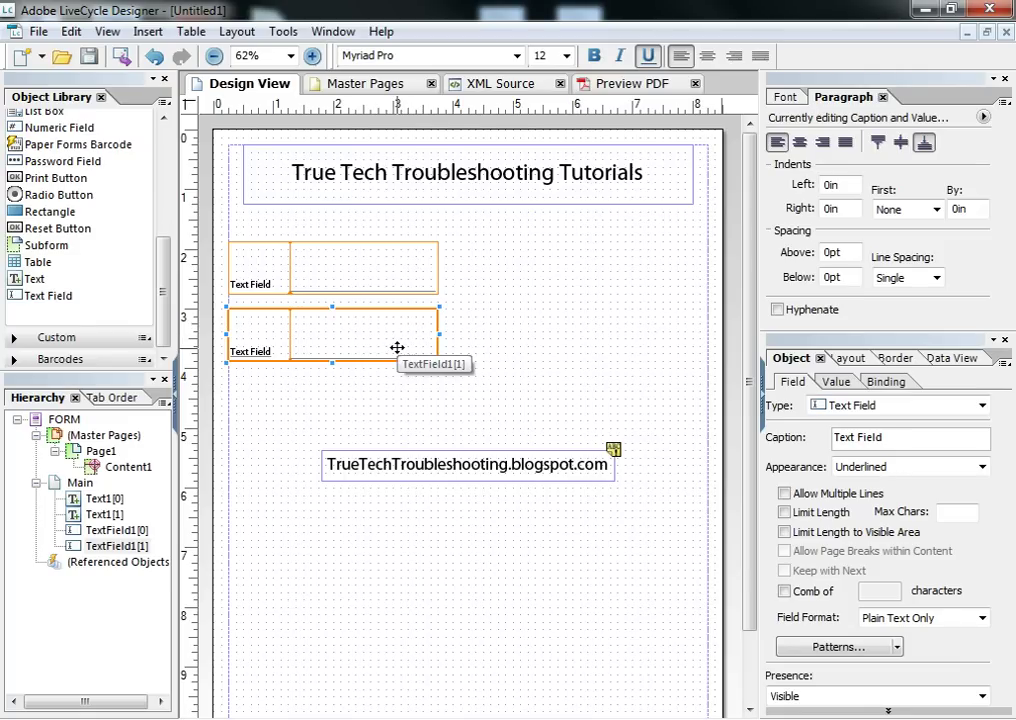
Set the second field's Appearance to None to remove its underline, and check it in preview
click(938, 467)
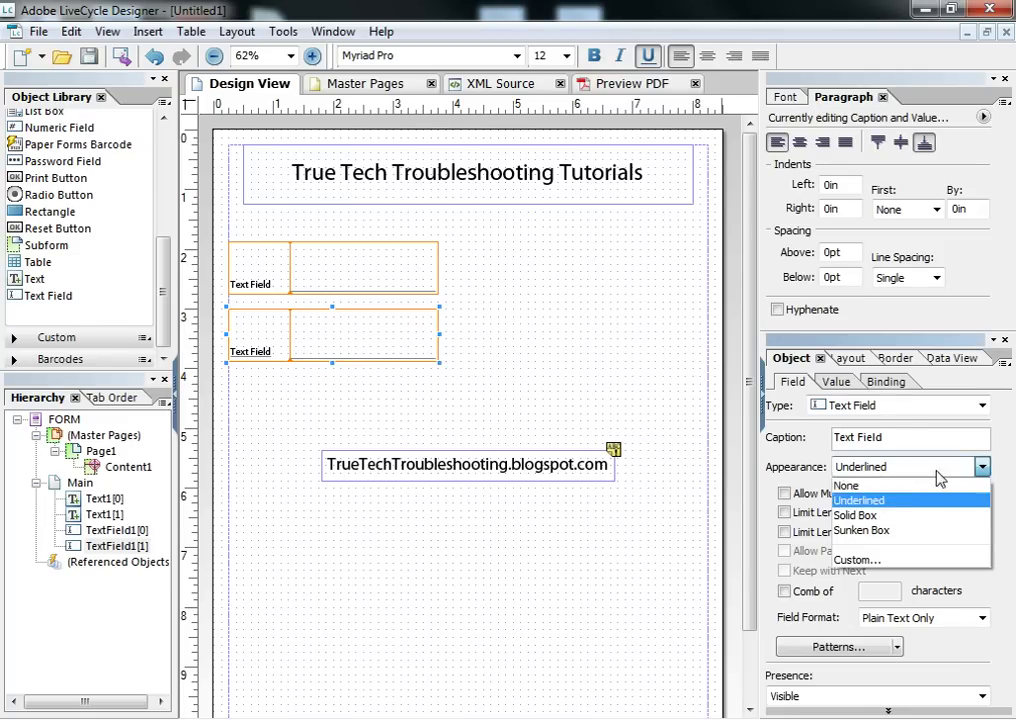
click(880, 487)
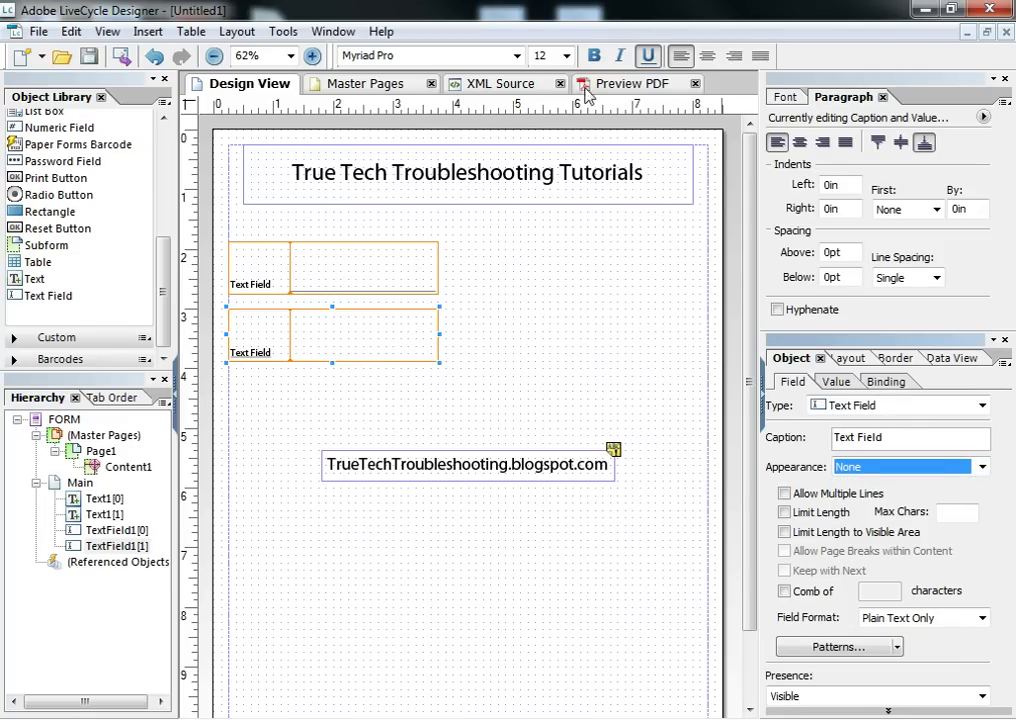
click(625, 83)
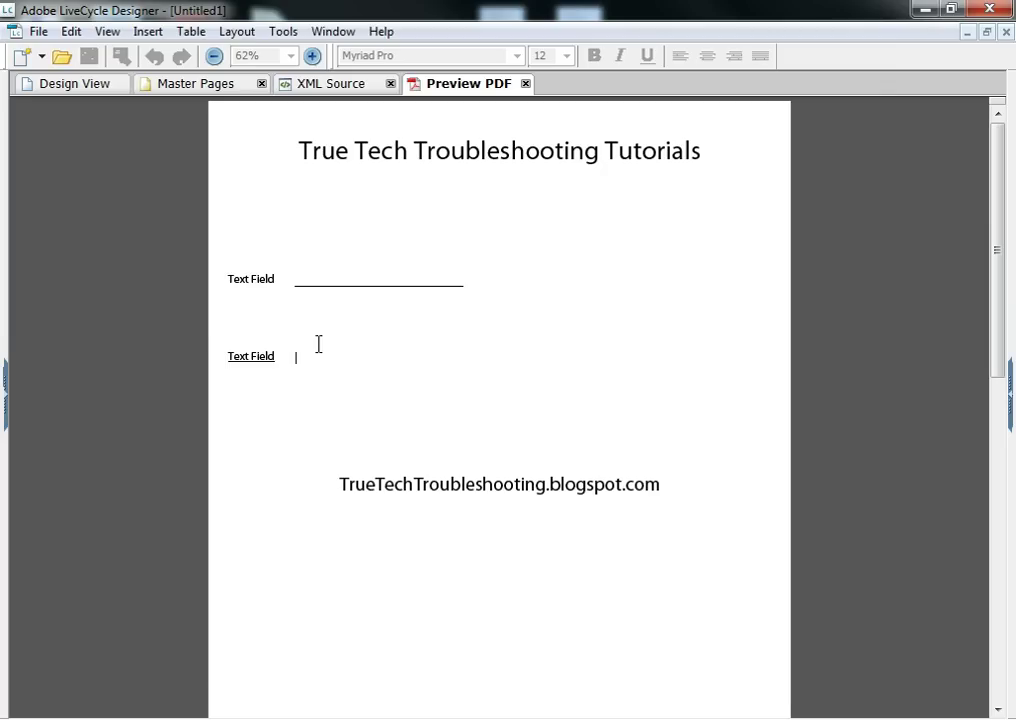
text(asdfasdfasdf)
click(90, 85)
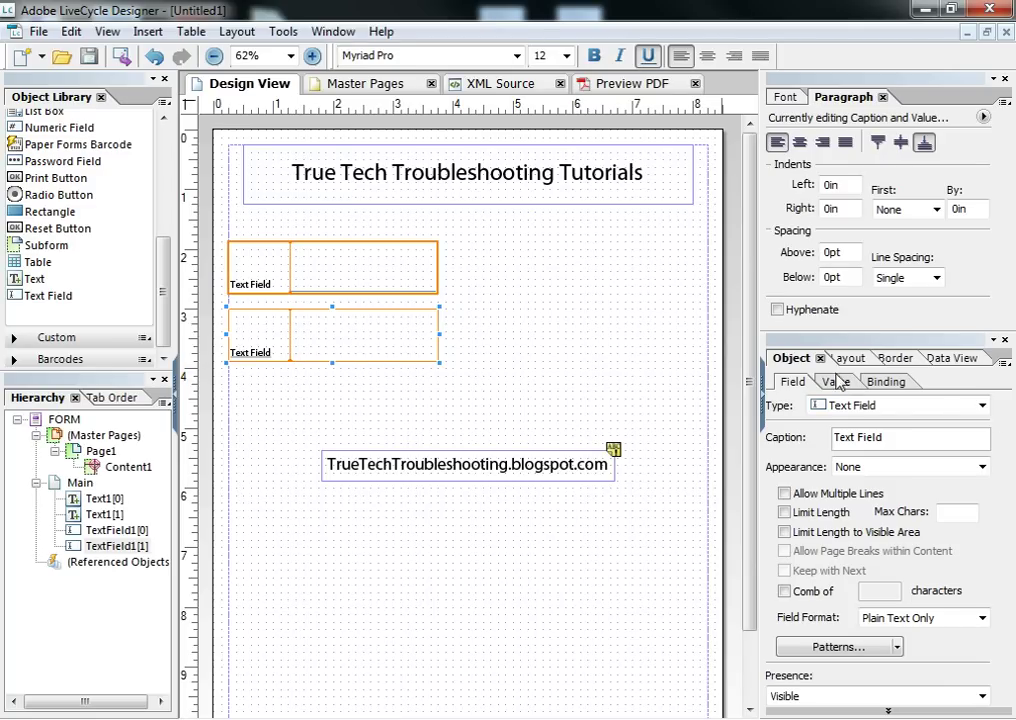
Set Caption Position to None, stretch the field to 8in wide, and test long text in preview
click(846, 357)
click(871, 583)
click(864, 678)
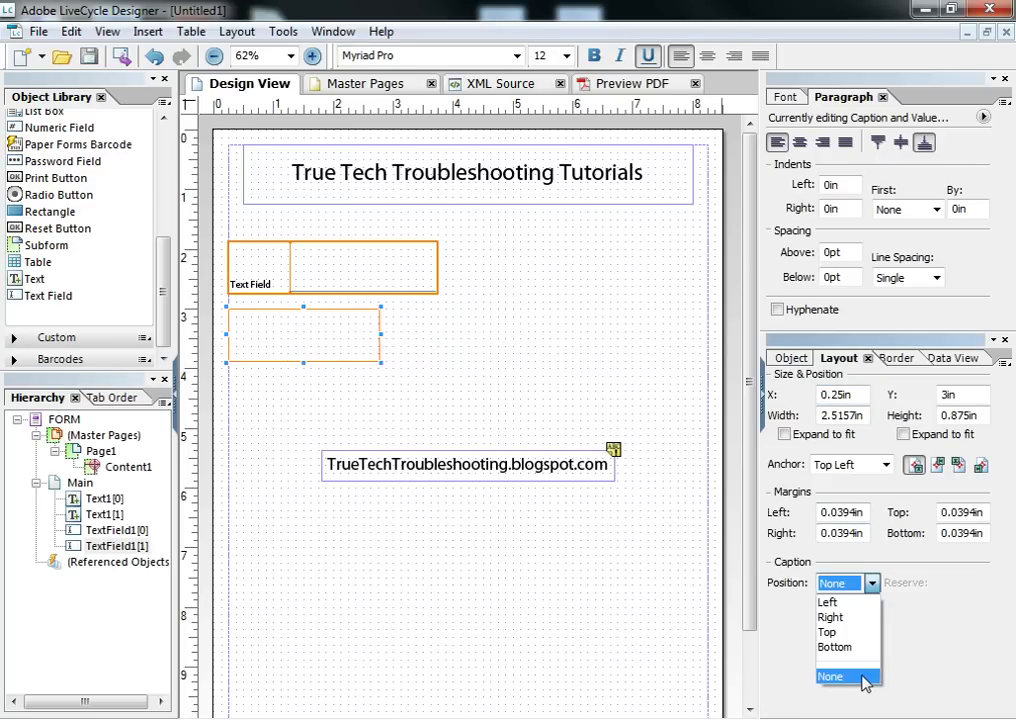
drag(381, 335, 710, 334)
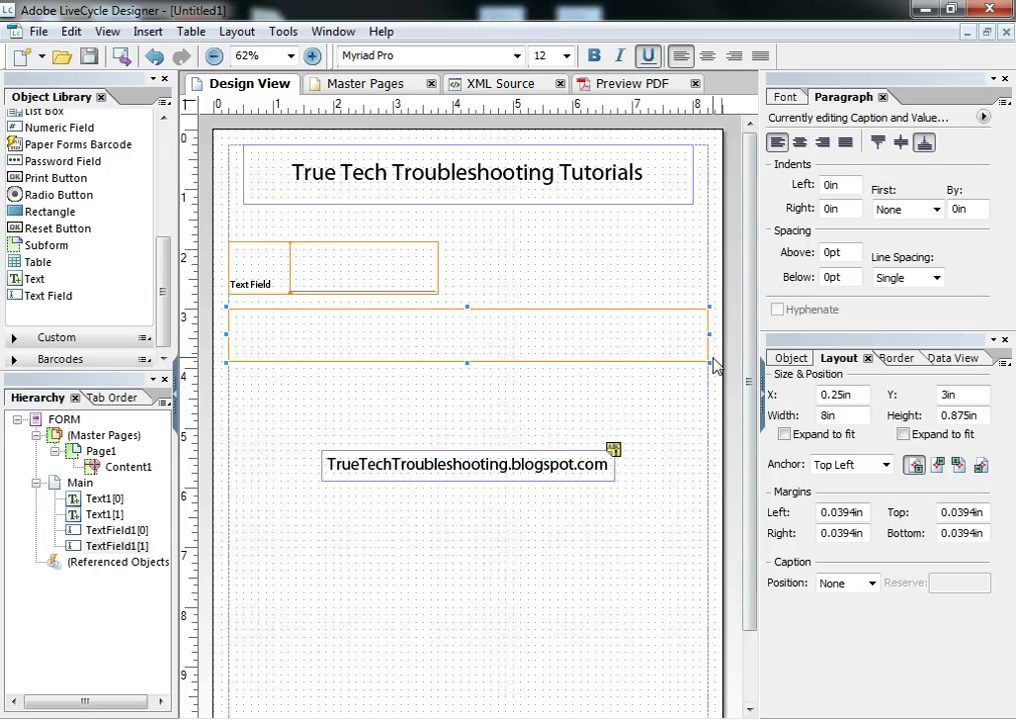
click(630, 83)
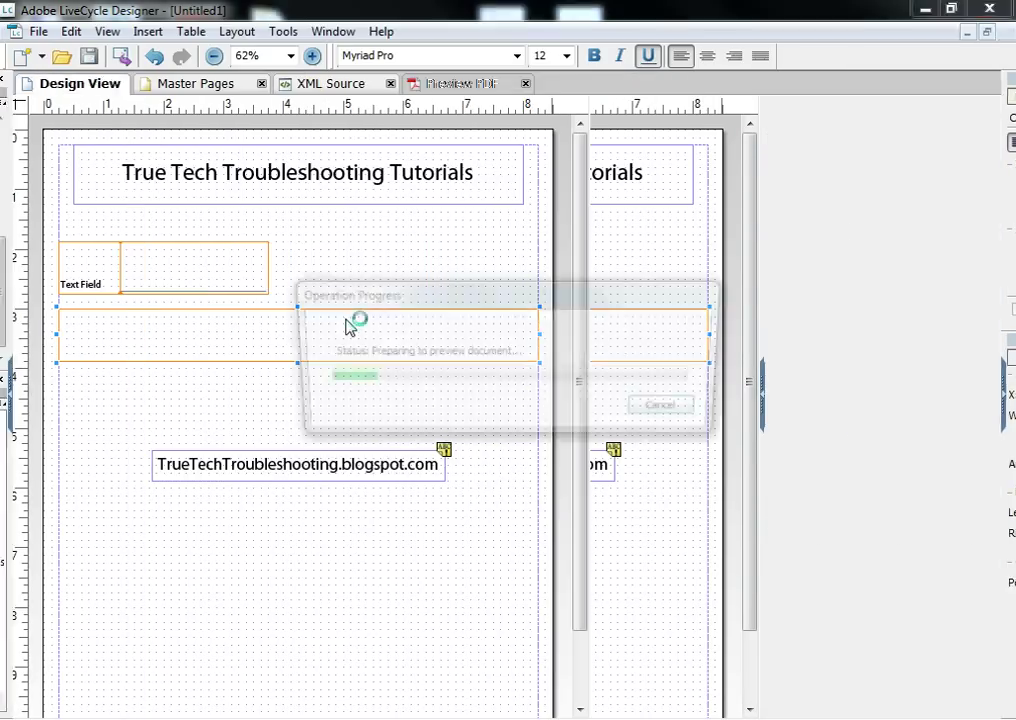
text(asdfasdfadf asdf jasld jalsjd ;lasdj flasjd fj alsjdf lajsdfljasdl;fajsdl;jasd ljasld; fjasldkfjasldk fjasld jfas;ld jfas;ld jfas;ld jf)
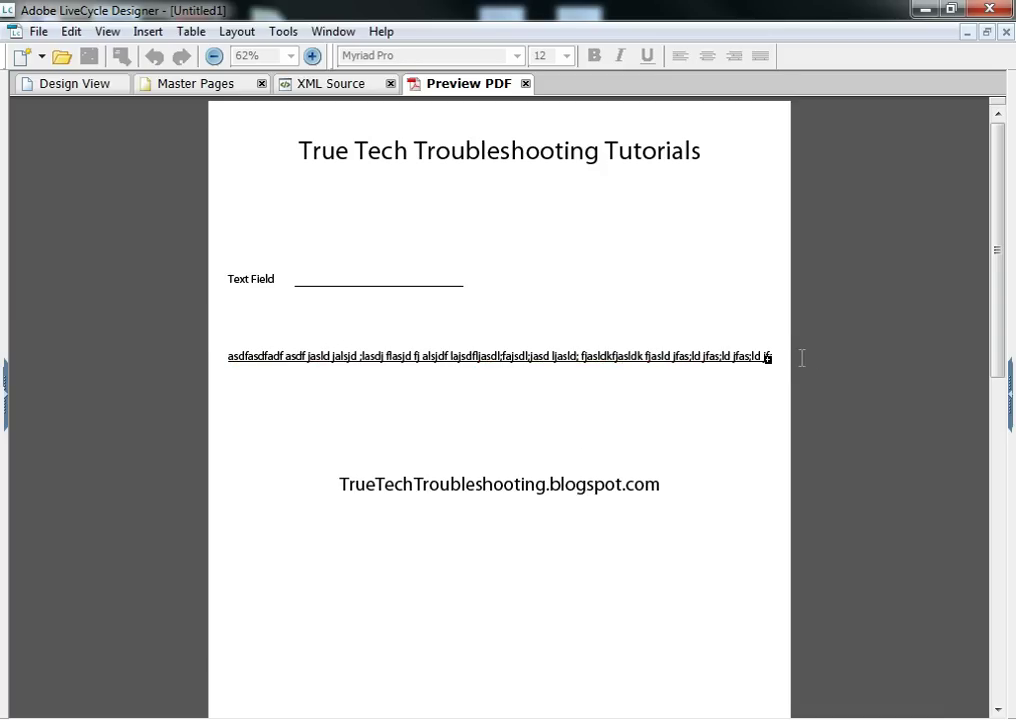
click(100, 85)
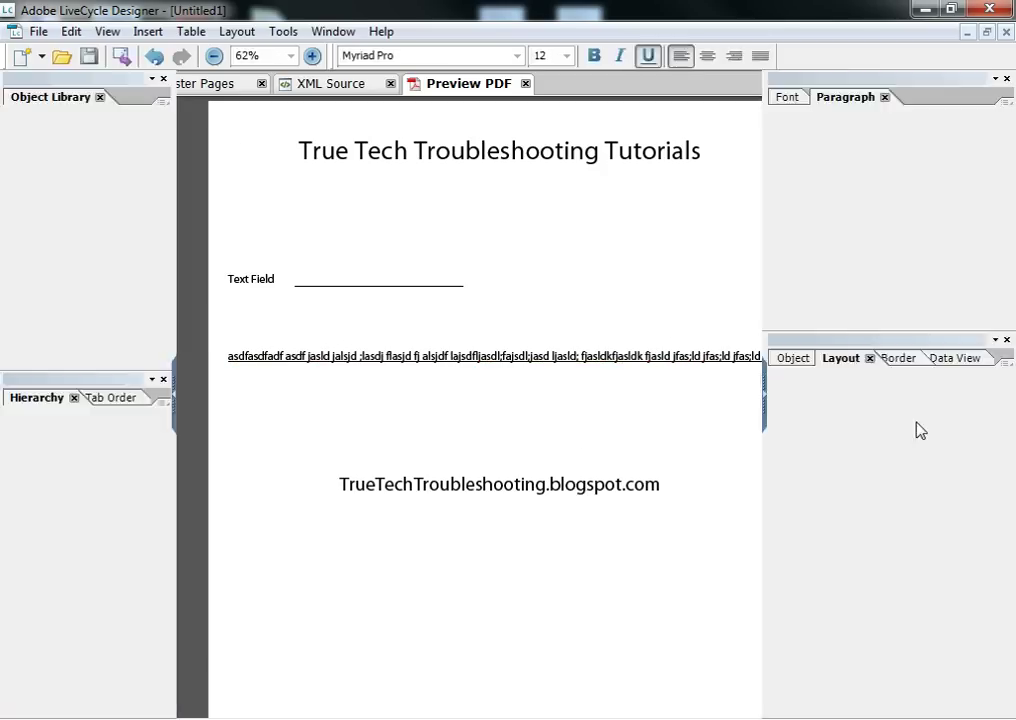
Enable Allow Multiple Lines, narrow the field to about 3.4in, and type a long wrapping entry in preview
click(791, 358)
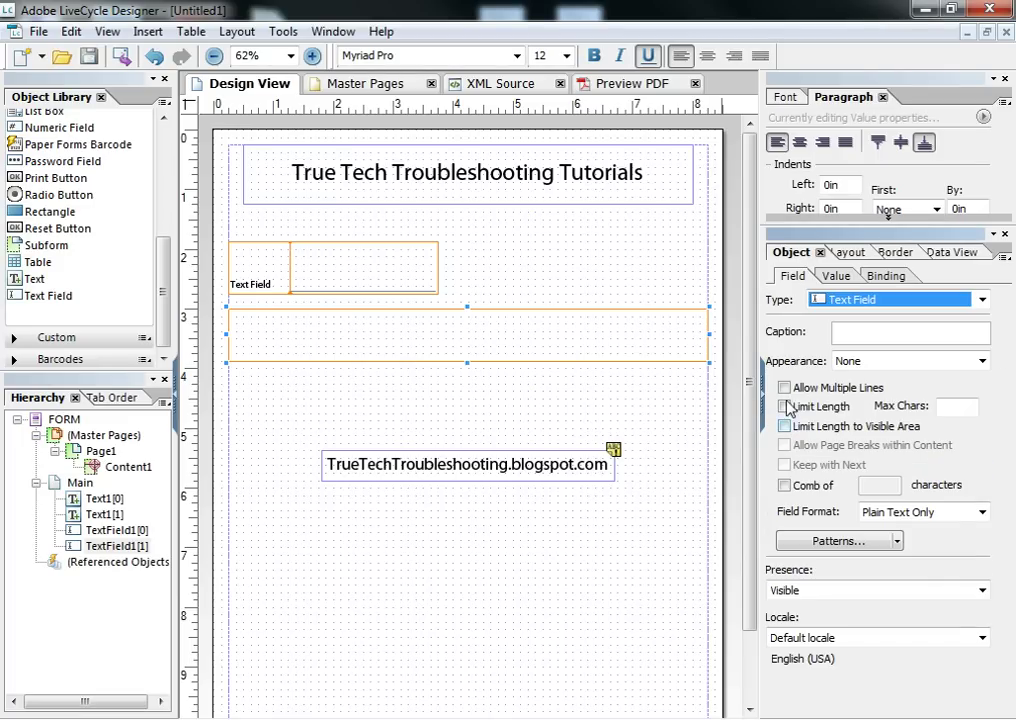
click(785, 388)
drag(711, 338, 433, 344)
click(595, 85)
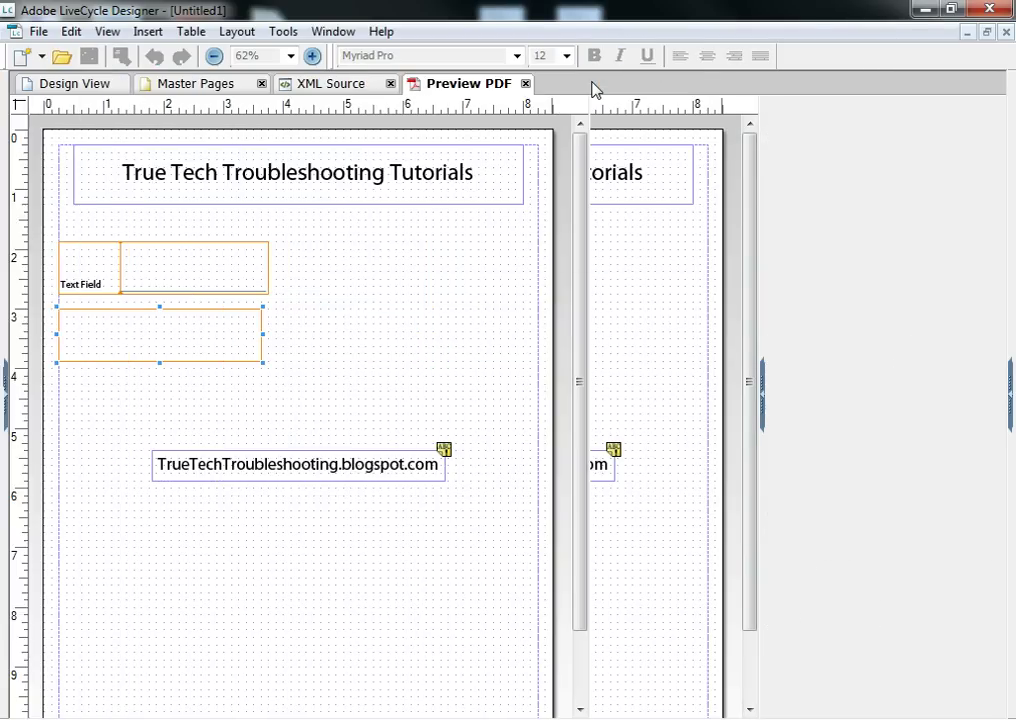
text(a)
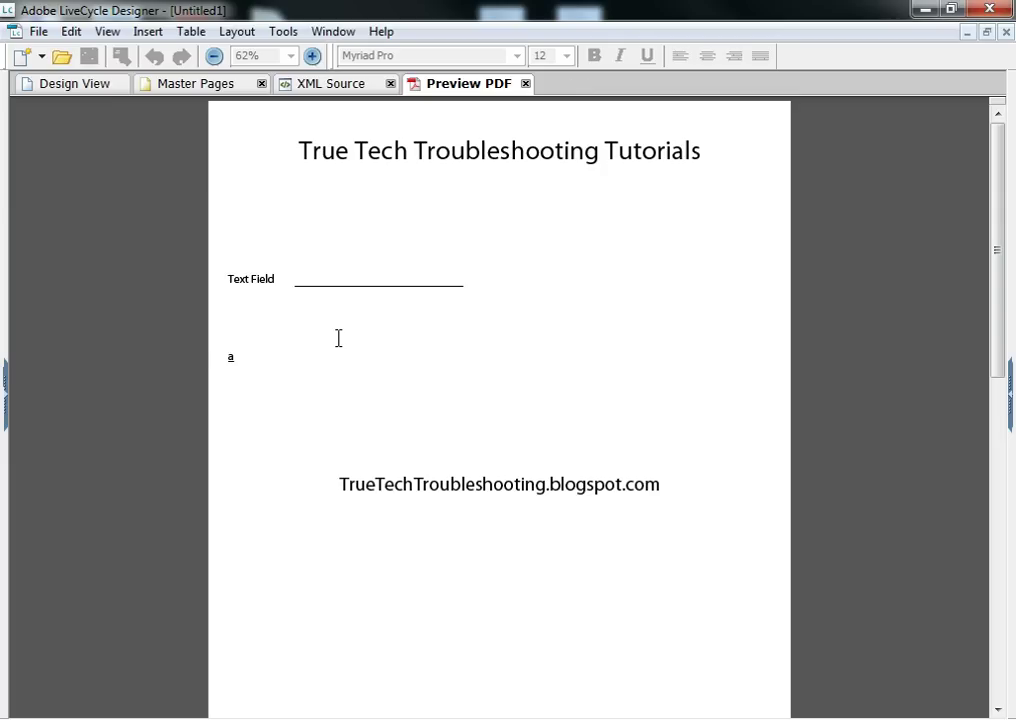
text(sdf asdf asdf asdfasdfajsdjfalsdjfa;ls)
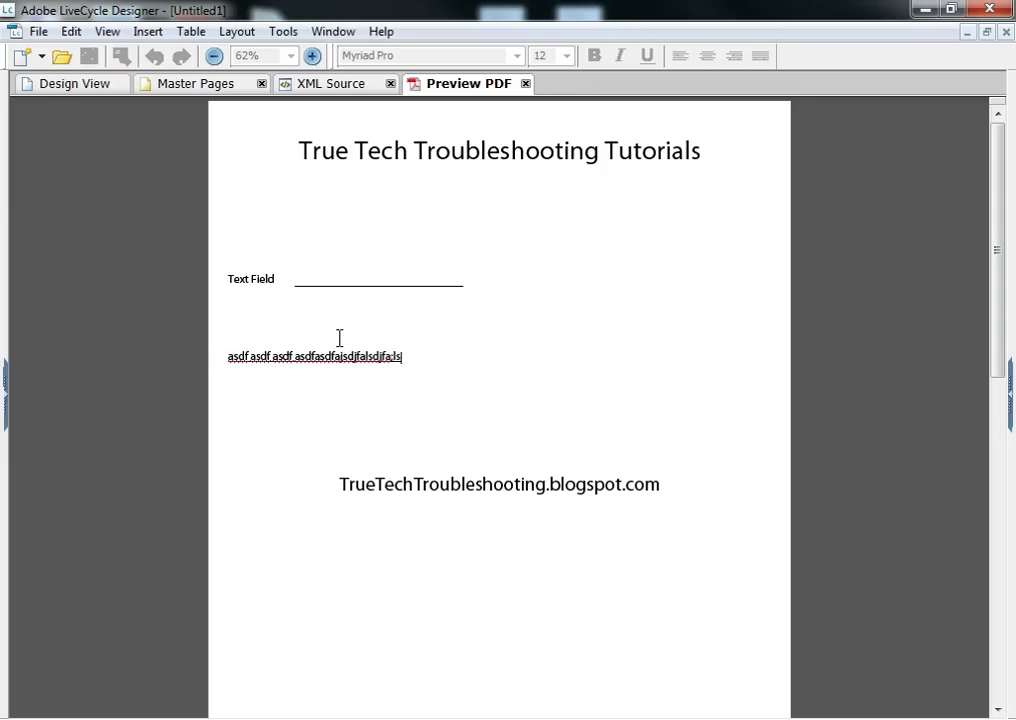
text(jdfa;lsdkfja;sldkjfa;sldkfjasl;dkfja;lsdjfals;fdja)
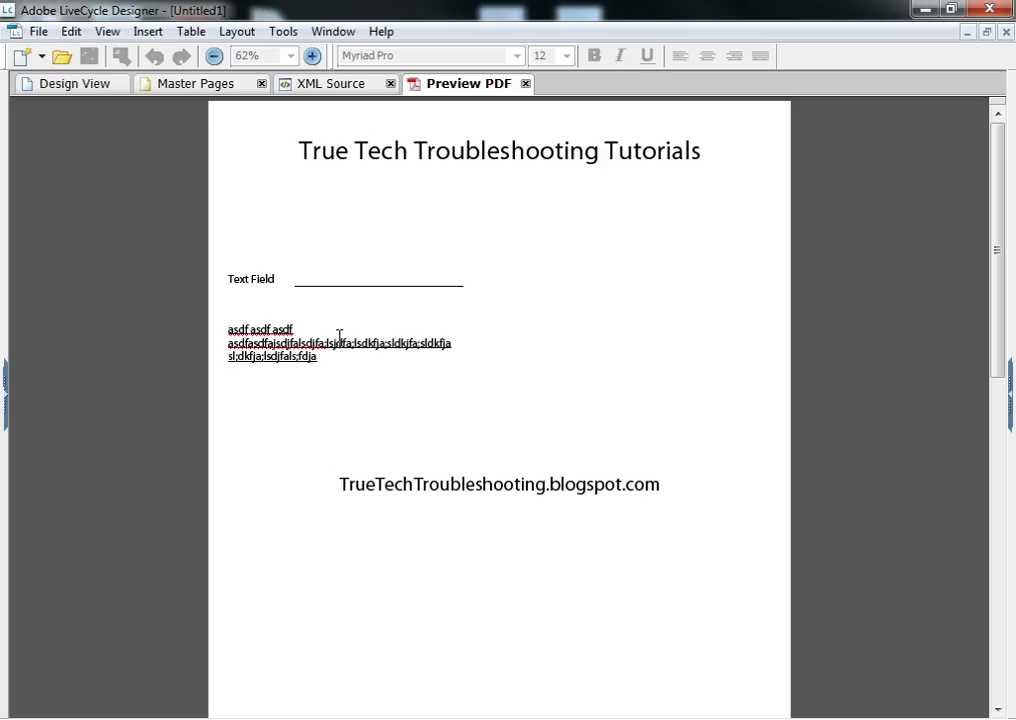
text(asld;jfals;d)
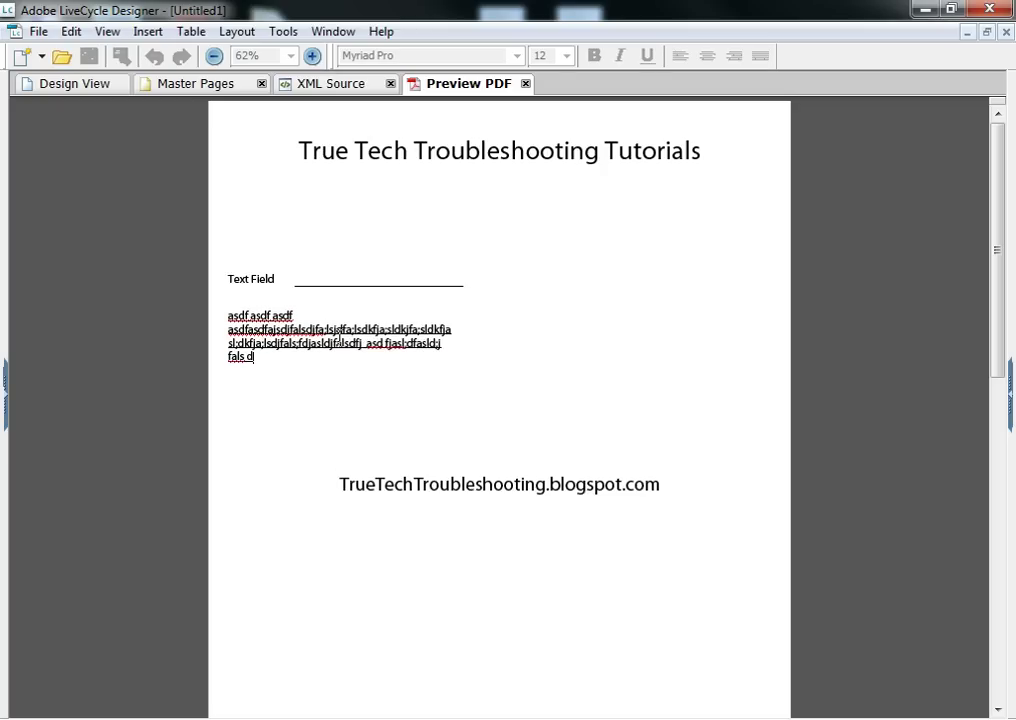
text( a;ls jfalsdjflaksjdfla;sdjfa;sldjas;ldjf)
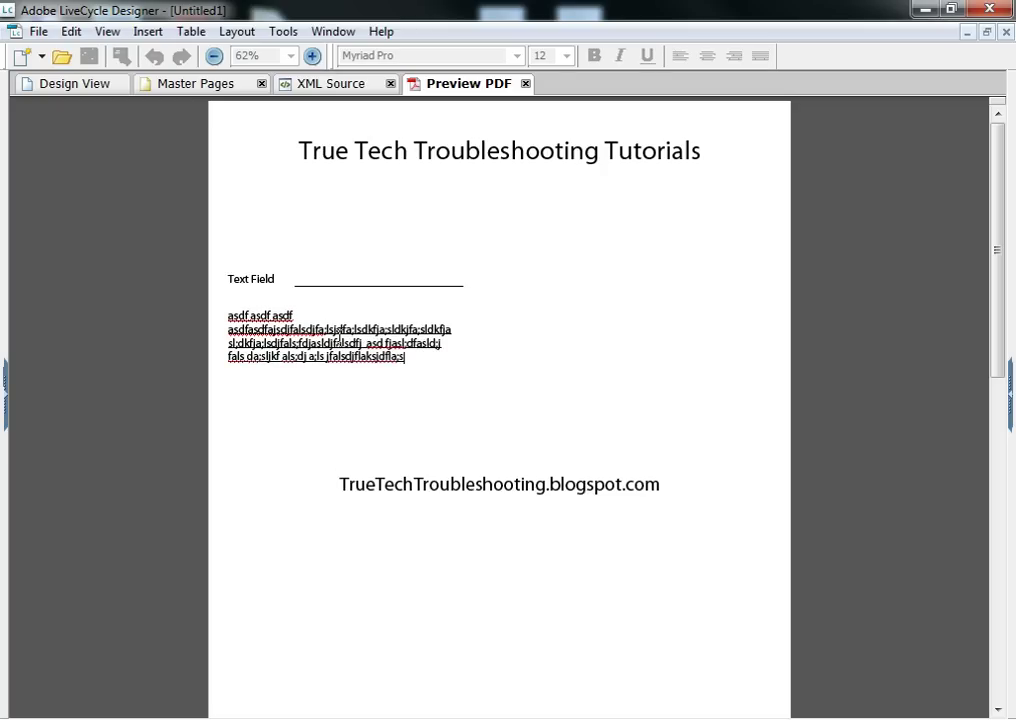
click(386, 399)
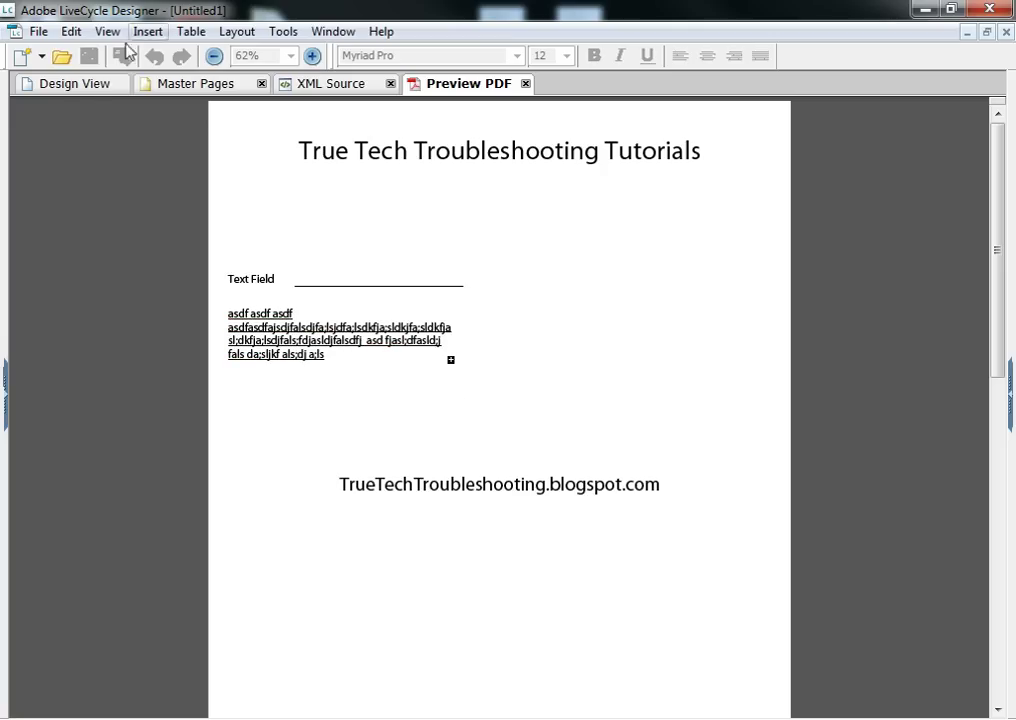
Back in Design View, show the Layout tab with the field at 3.375in x 0.875in
click(62, 84)
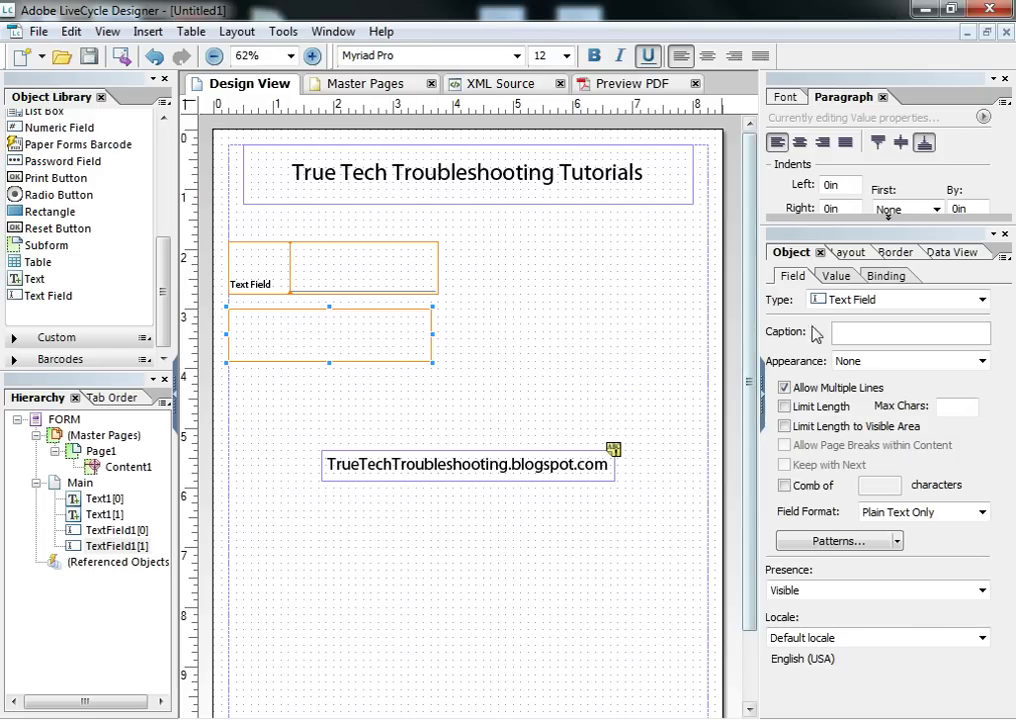
click(845, 252)
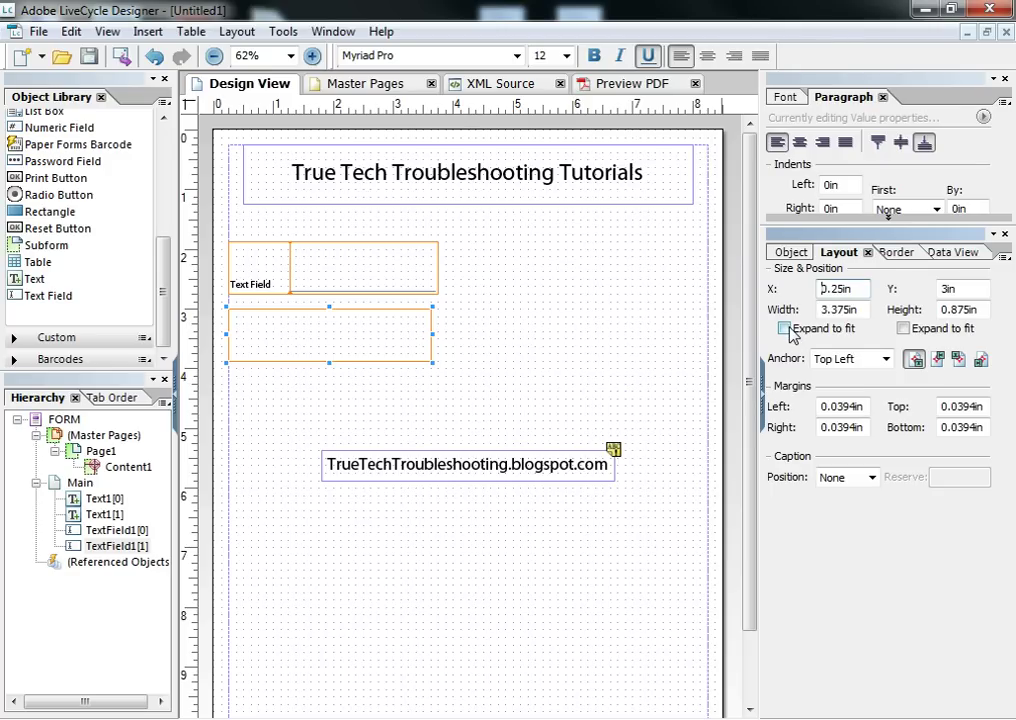
Delete the upper text field, move the other up to Y 2.125in and widen it to 8in
click(385, 285)
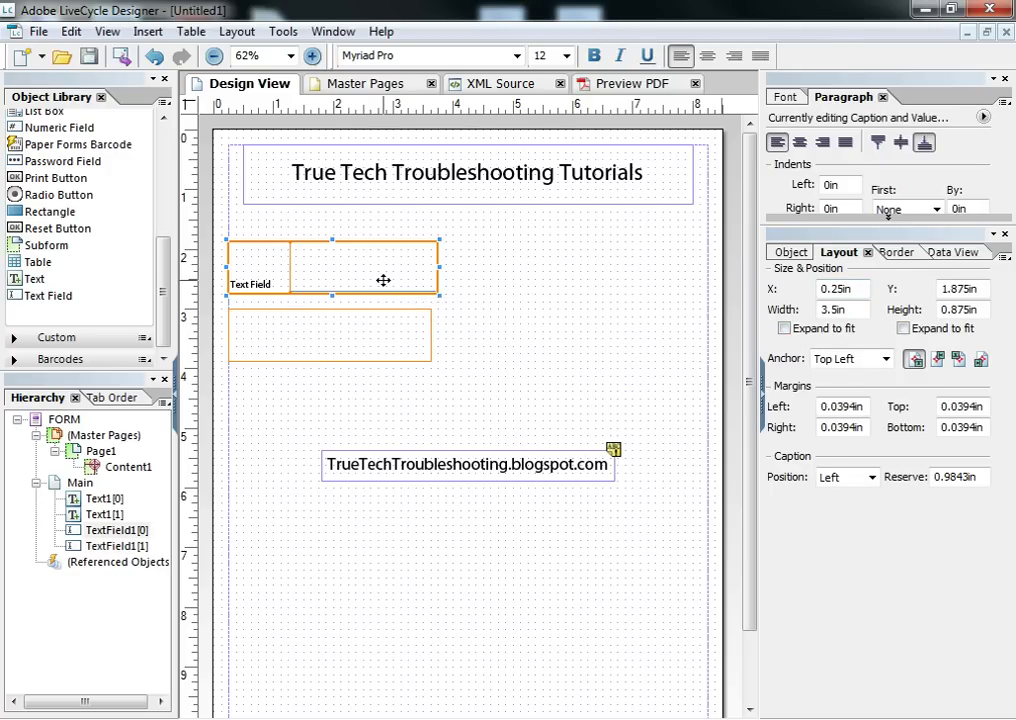
key(Delete)
click(428, 338)
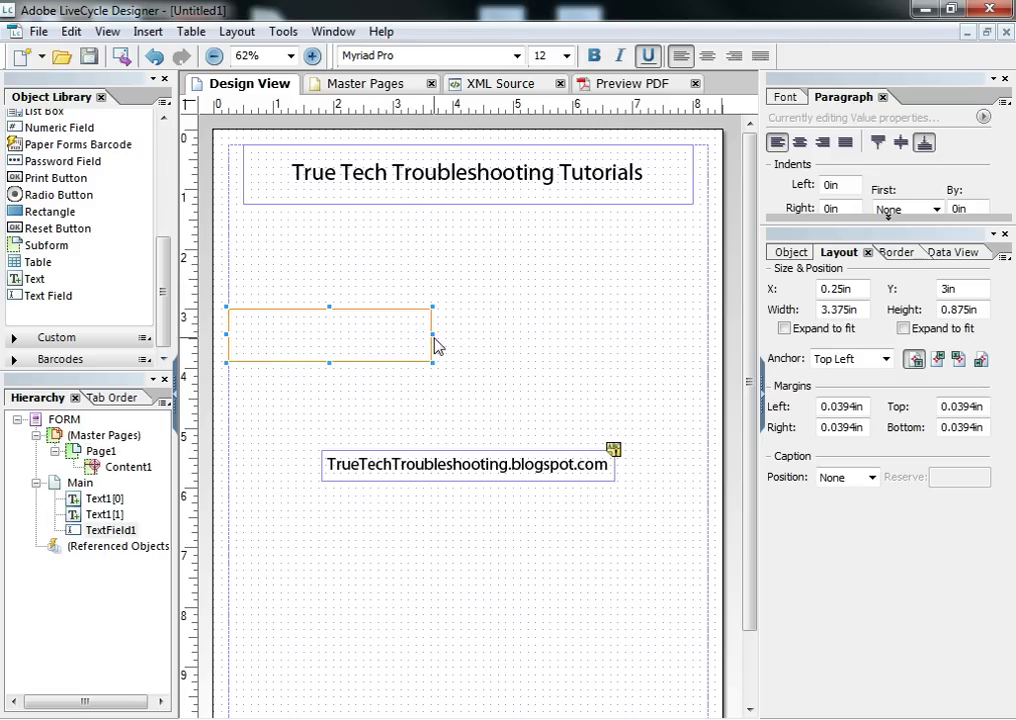
drag(345, 330, 352, 290)
drag(432, 282, 704, 293)
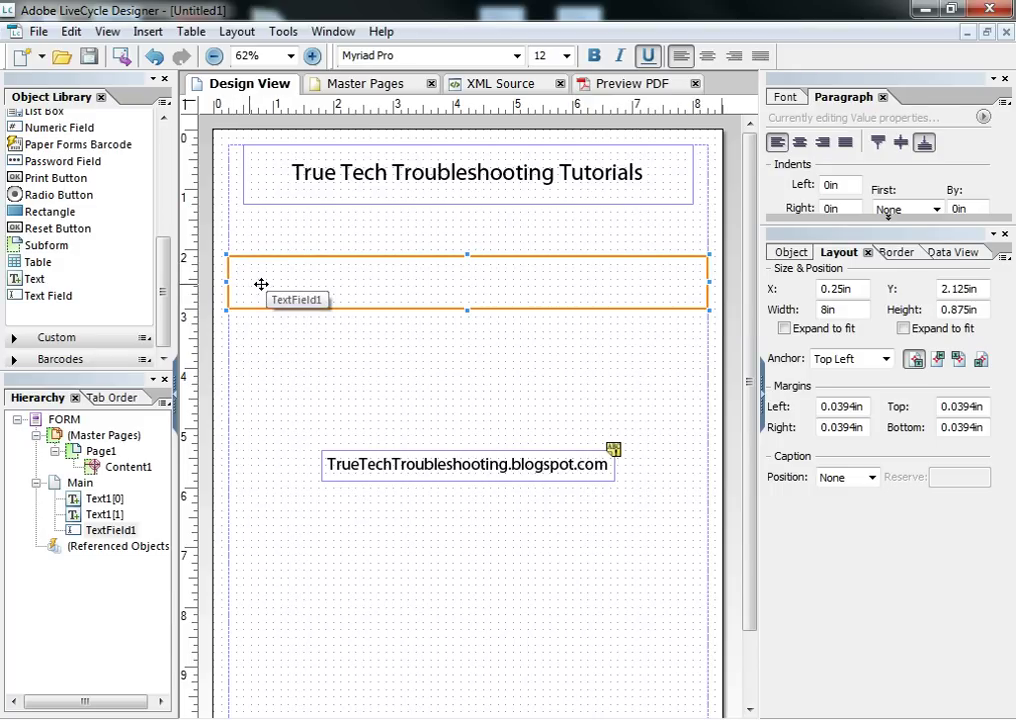
click(883, 215)
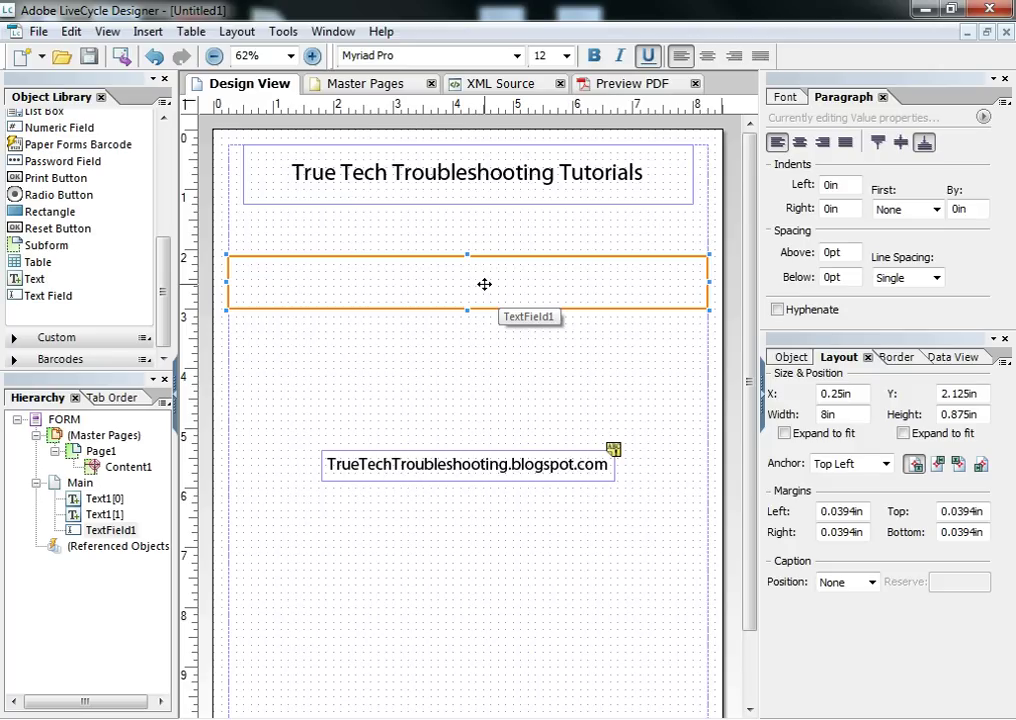
Give the text field the default value 'Sample Text'
click(791, 357)
click(838, 276)
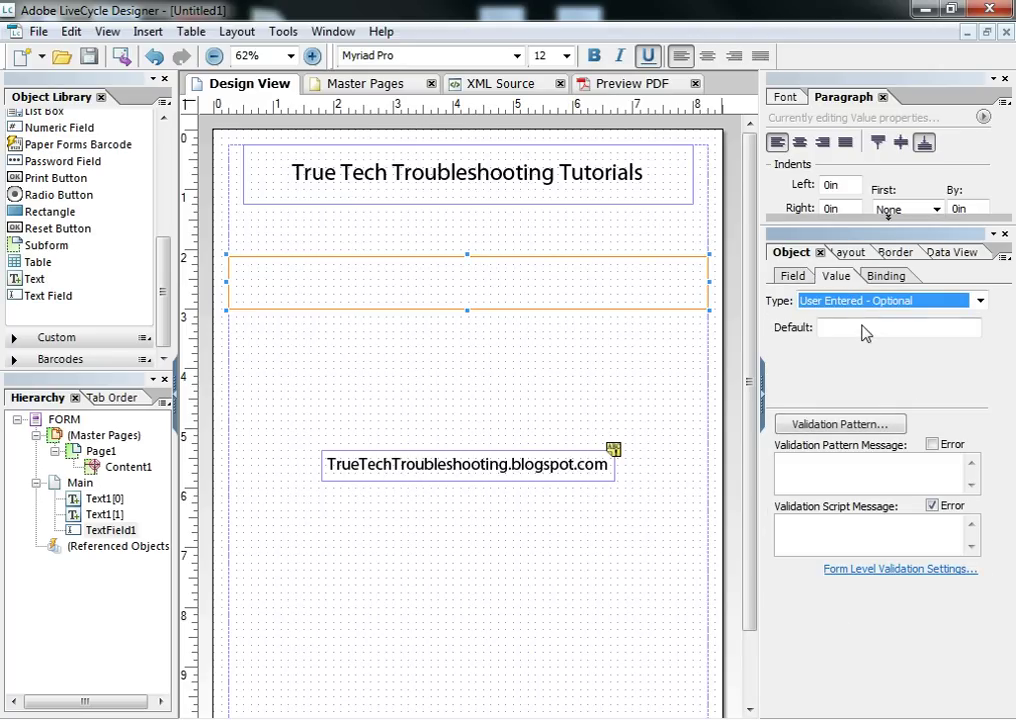
click(900, 328)
text(Sample Text)
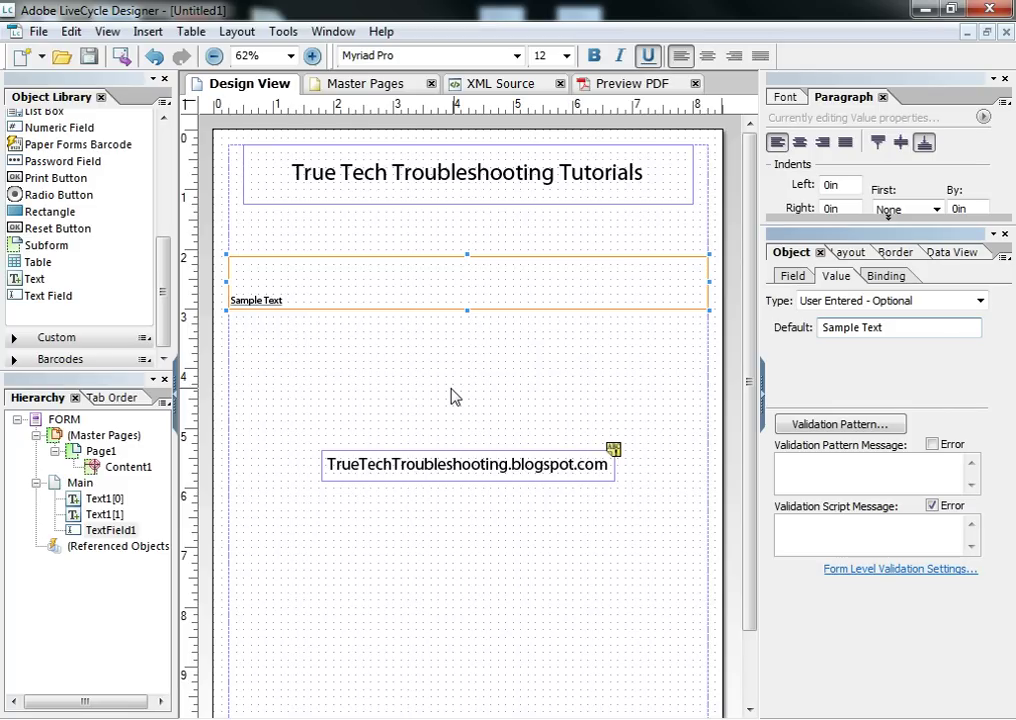
Top-align the Sample Text value and set 0.5in left and right indents
click(887, 216)
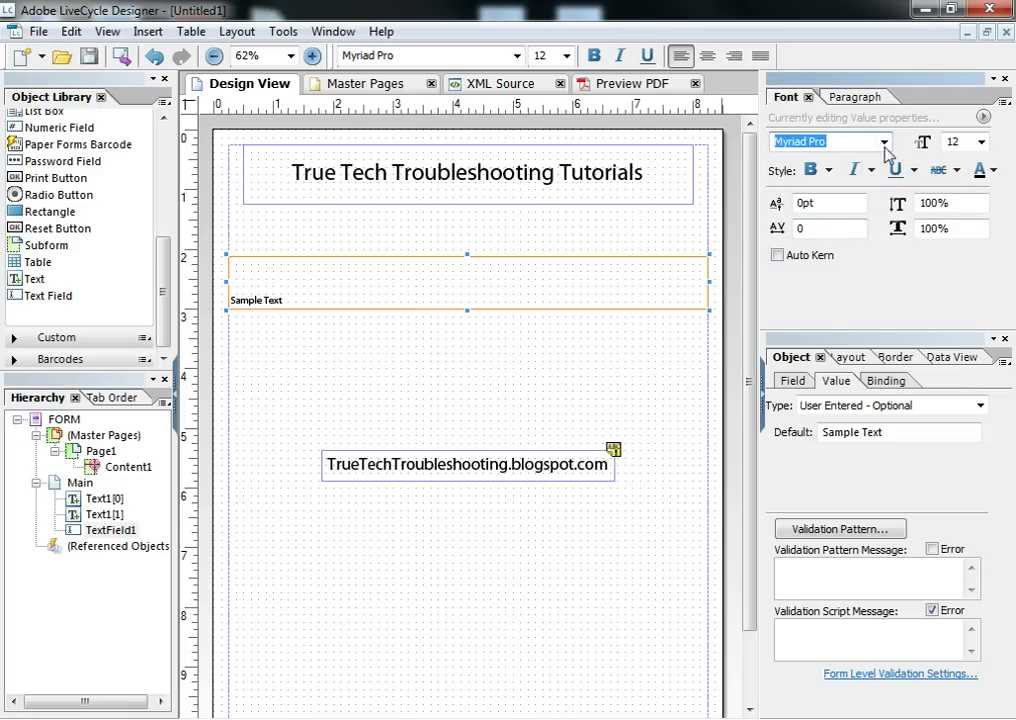
click(857, 177)
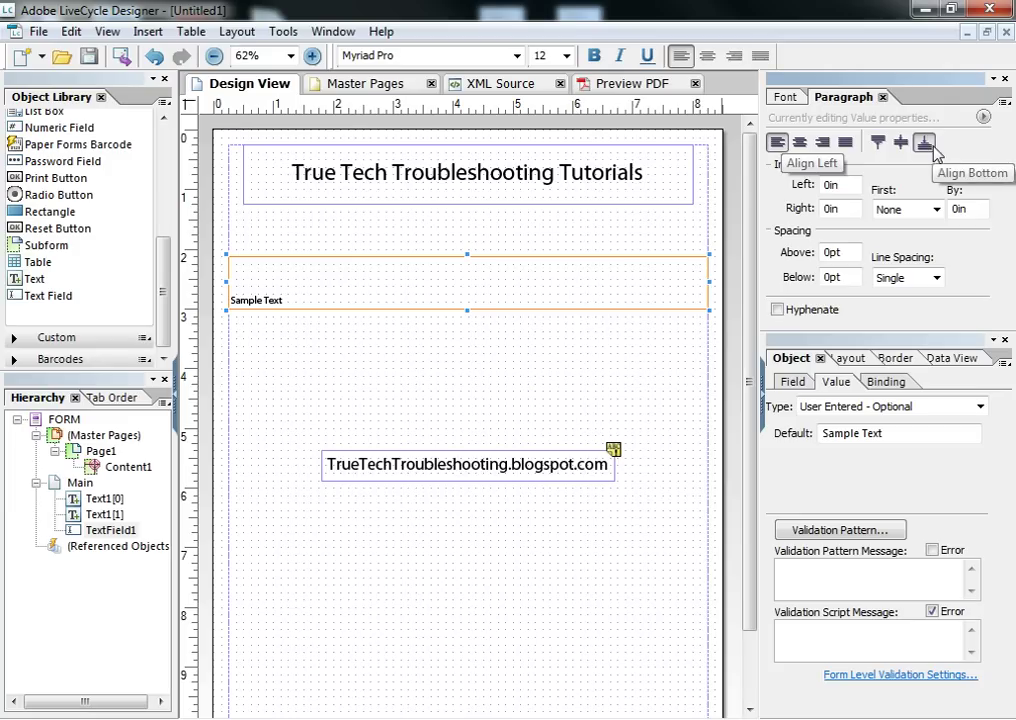
click(878, 143)
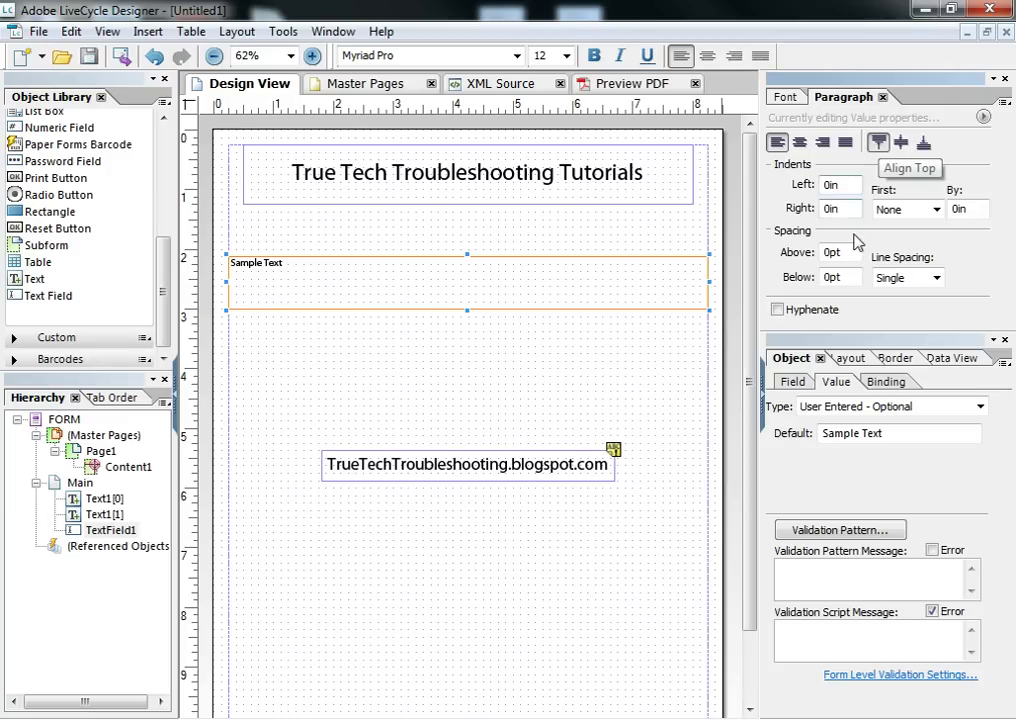
drag(840, 190, 815, 187)
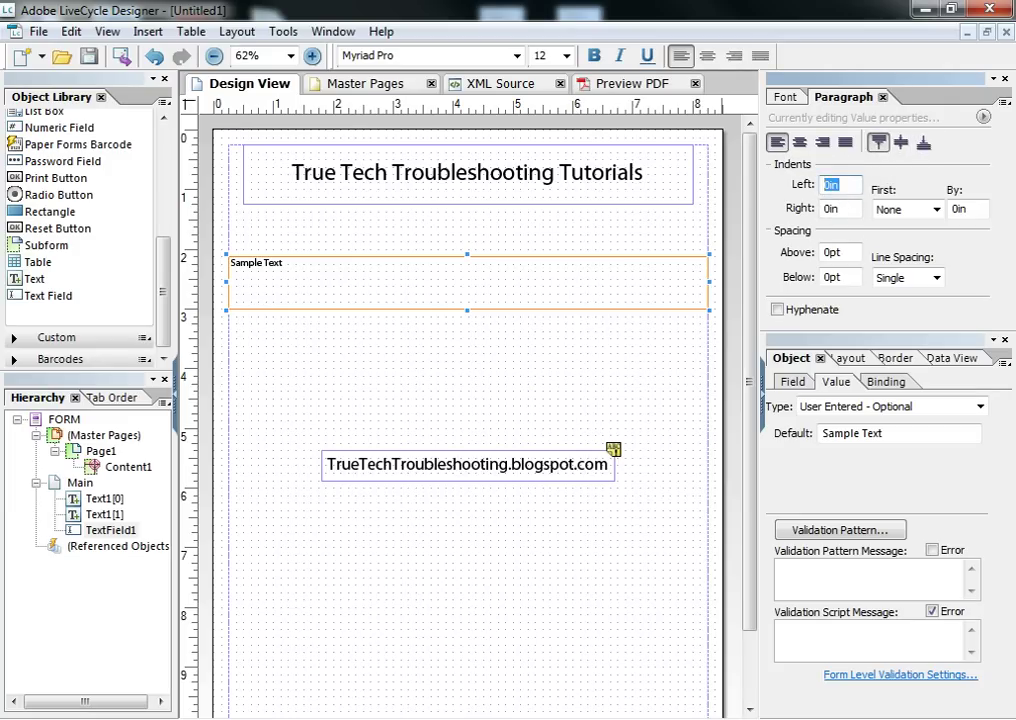
text(.5)
key(Return)
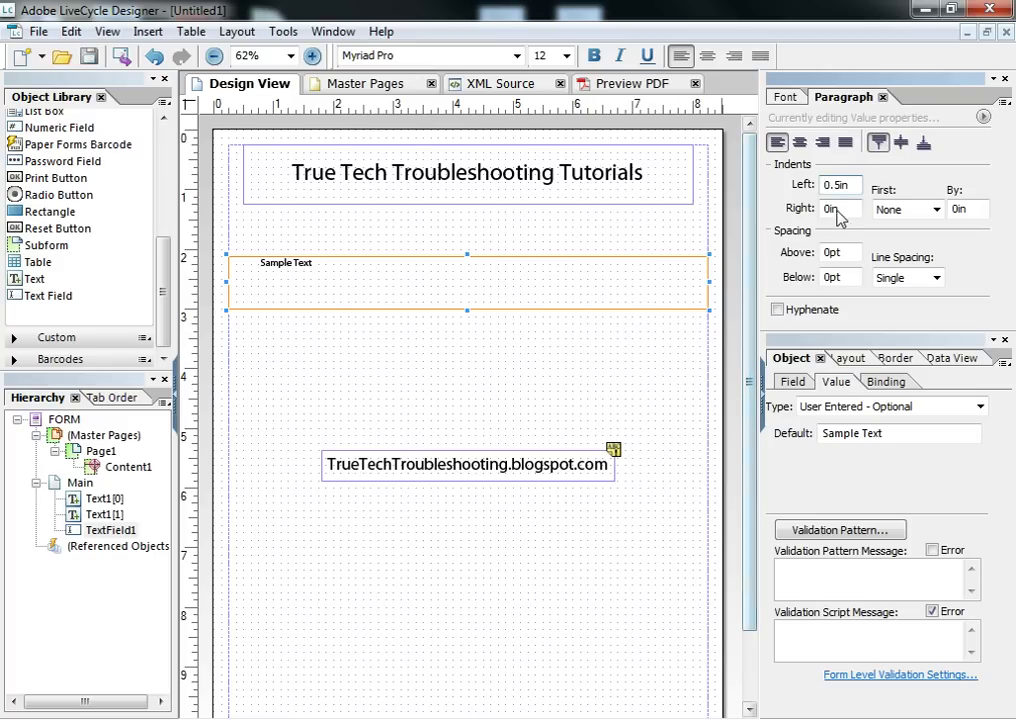
drag(840, 210, 815, 212)
key(Return)
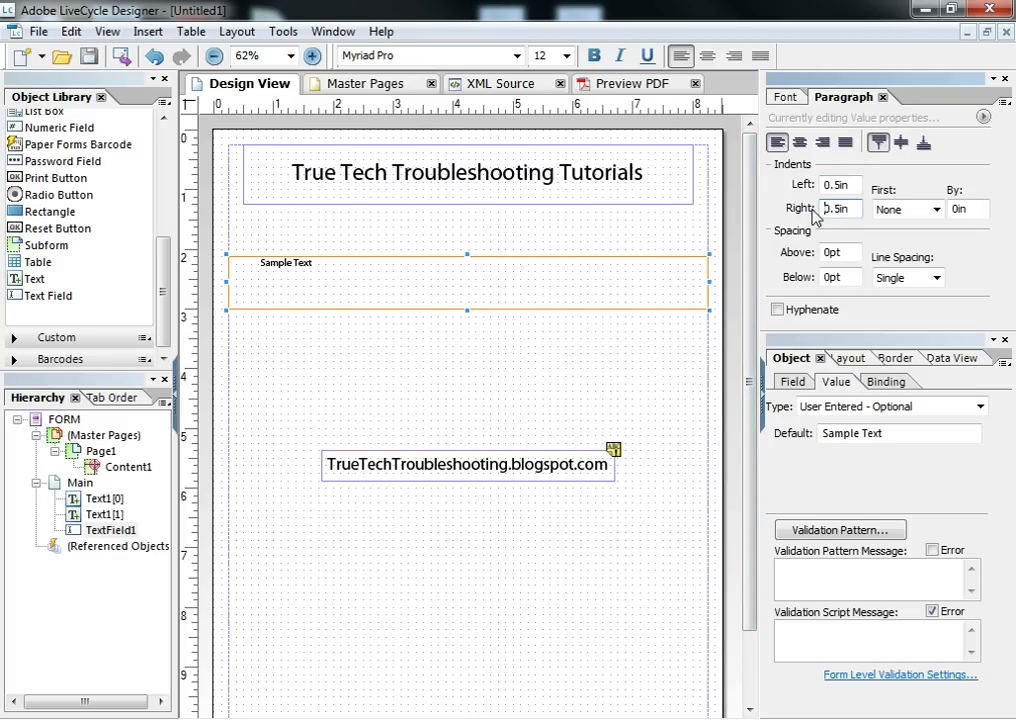
Keep Single line spacing and set a 0.5in First line indent
click(936, 277)
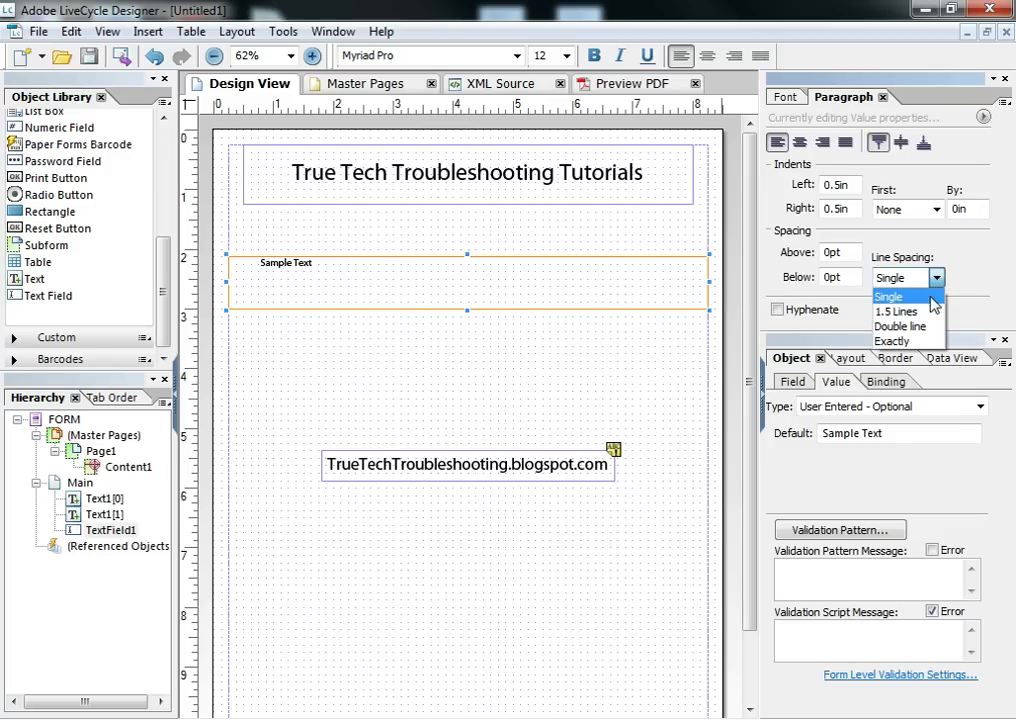
click(888, 296)
click(905, 209)
click(900, 254)
click(936, 209)
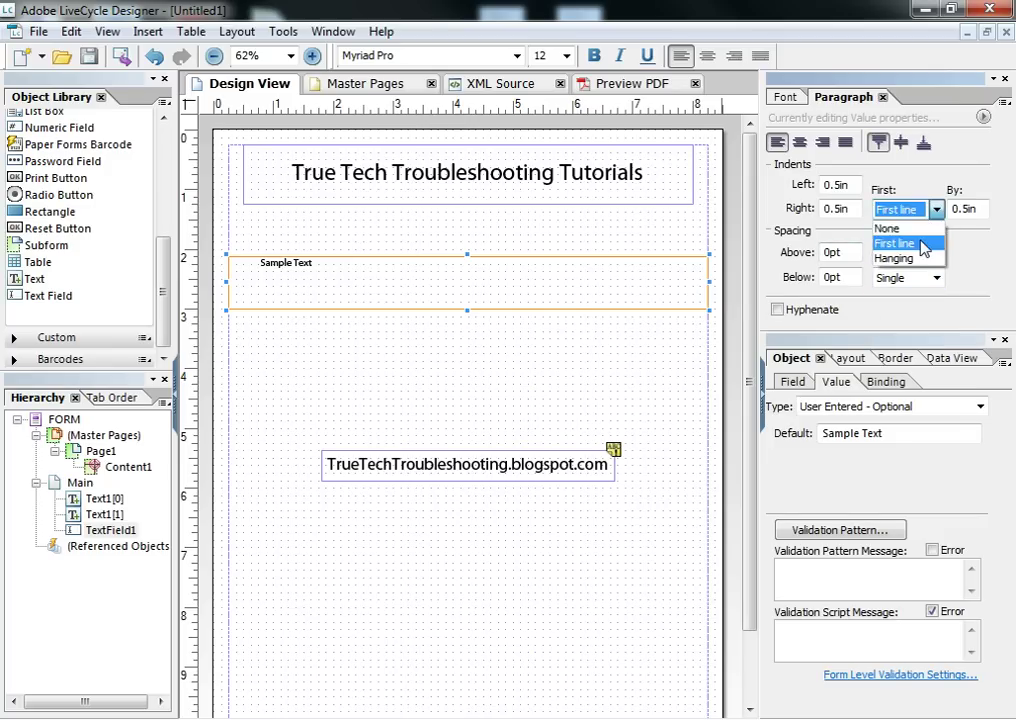
click(893, 243)
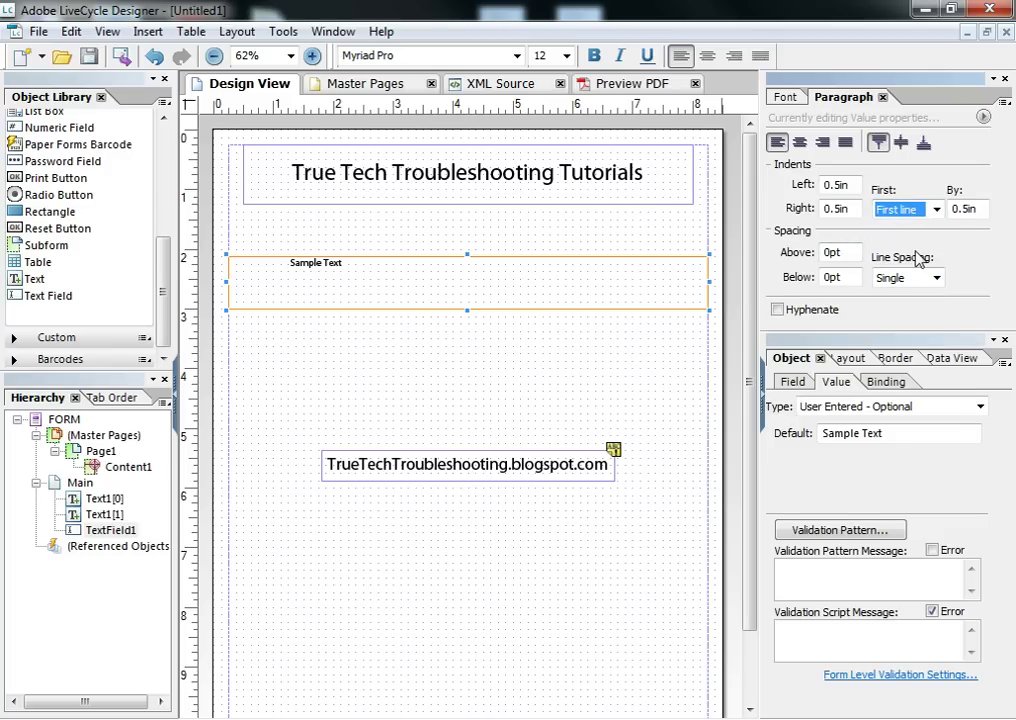
click(620, 84)
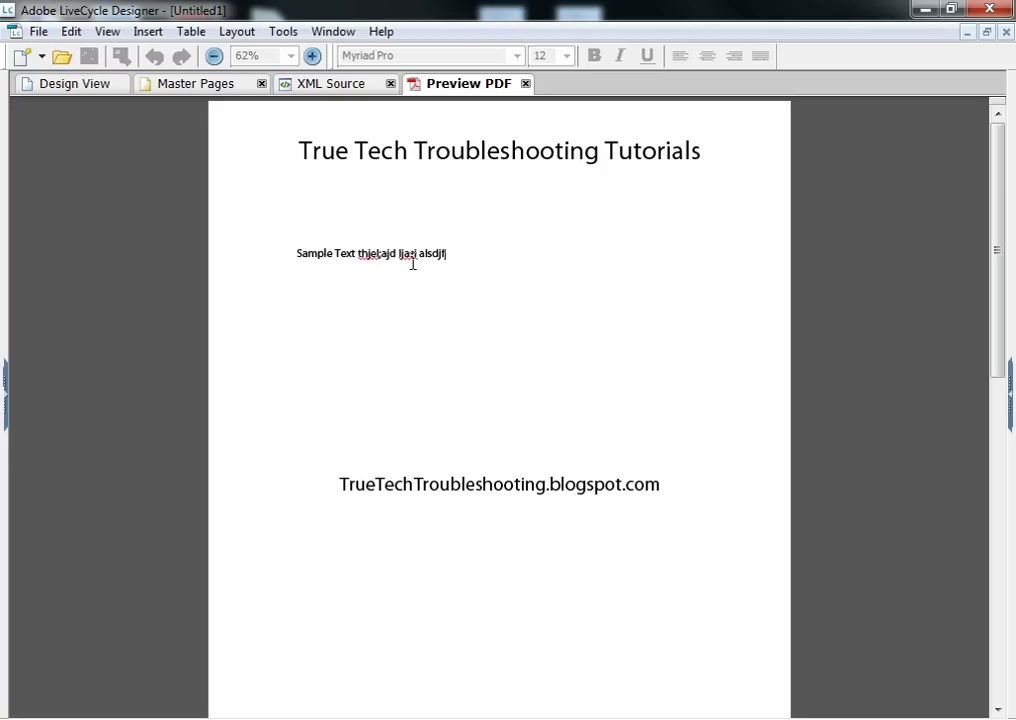
text(oipasjd;lf alskjfdoiaslkdfji)
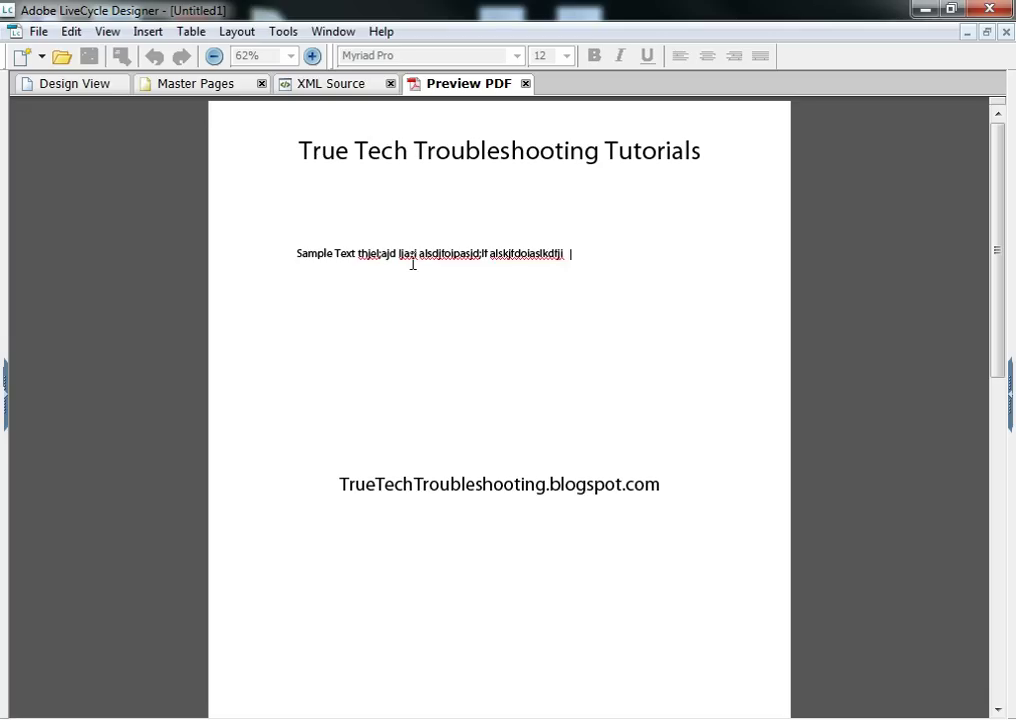
text(sdkfja;lsdkfj)
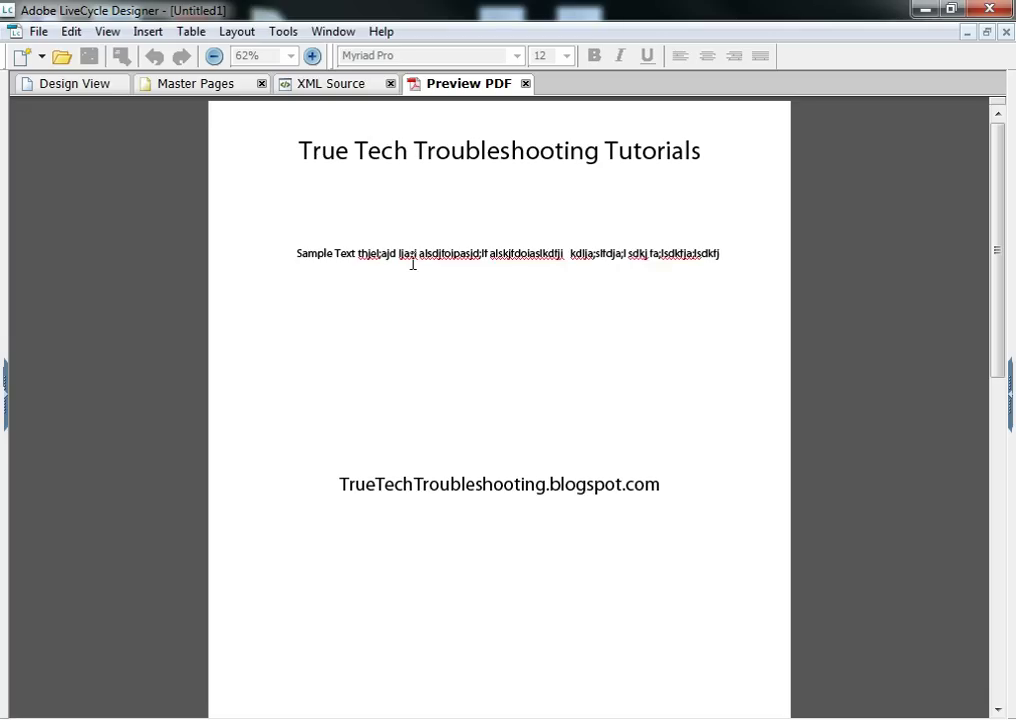
text( aldfiasdfal;sdjfa;lskd flajsdf;lakjs;dfja;lsdkjflksjdflkjl  asldjfa;sldjfa;ls)
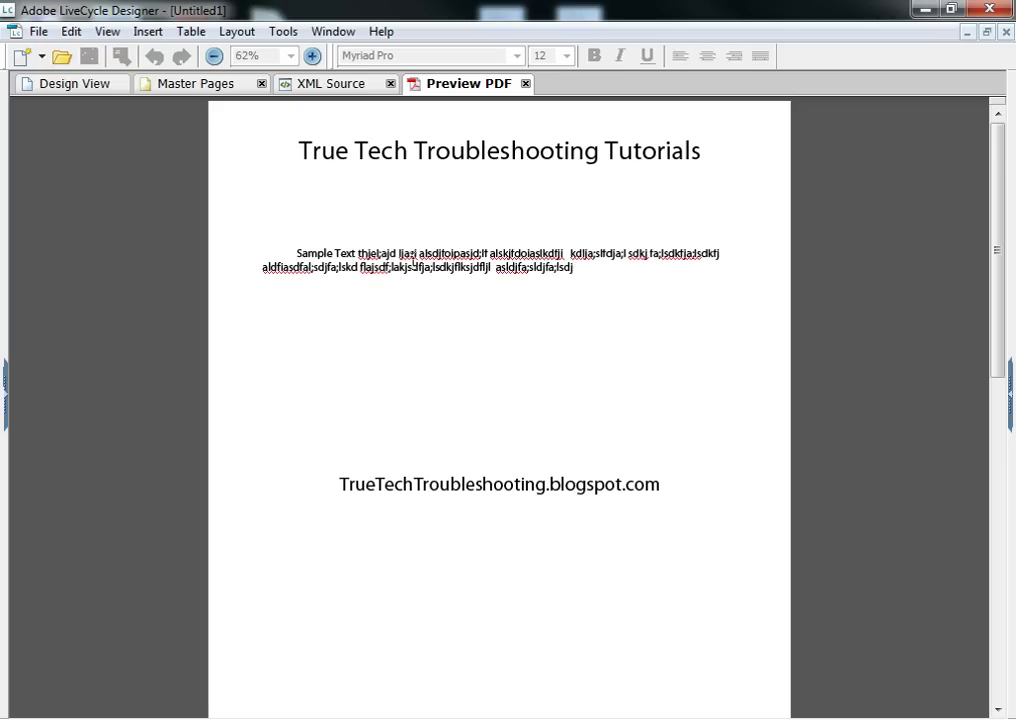
text(djfa;lki kdjfa;lksjdf asdfk)
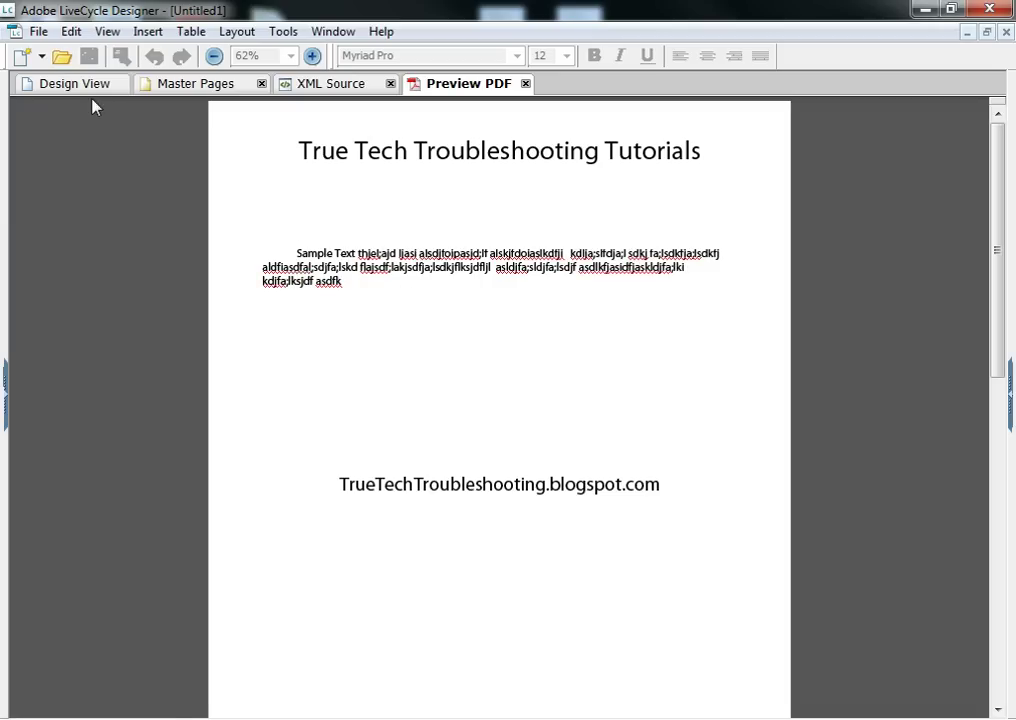
click(80, 85)
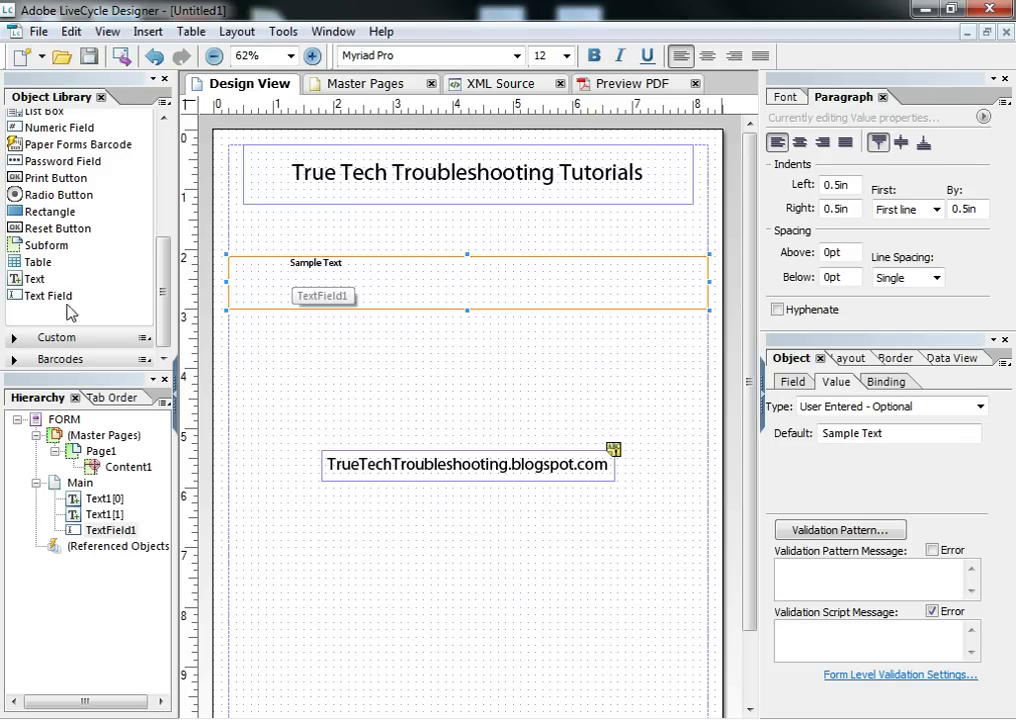
Draw a new text field above the Sample Text box, aligned with its left edge
click(128, 297)
mouse_move(236, 219)
mouse_down()
mouse_move(468, 244)
mouse_move(458, 247)
mouse_up()
drag(340, 244, 336, 236)
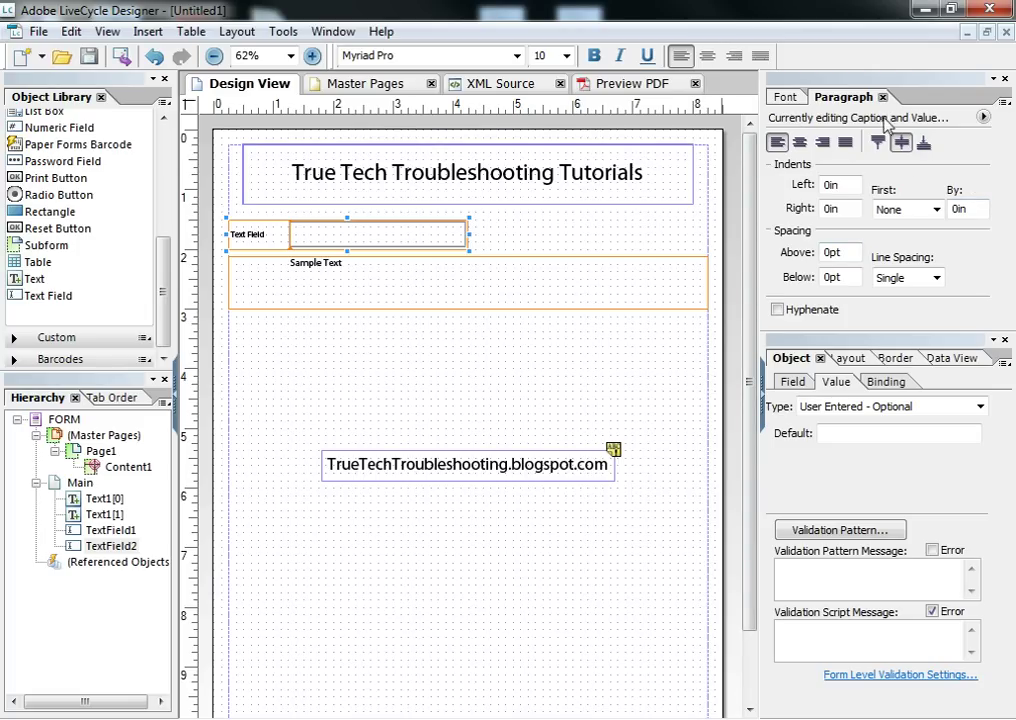
Align the new field's caption to the top in the Paragraph settings
click(787, 99)
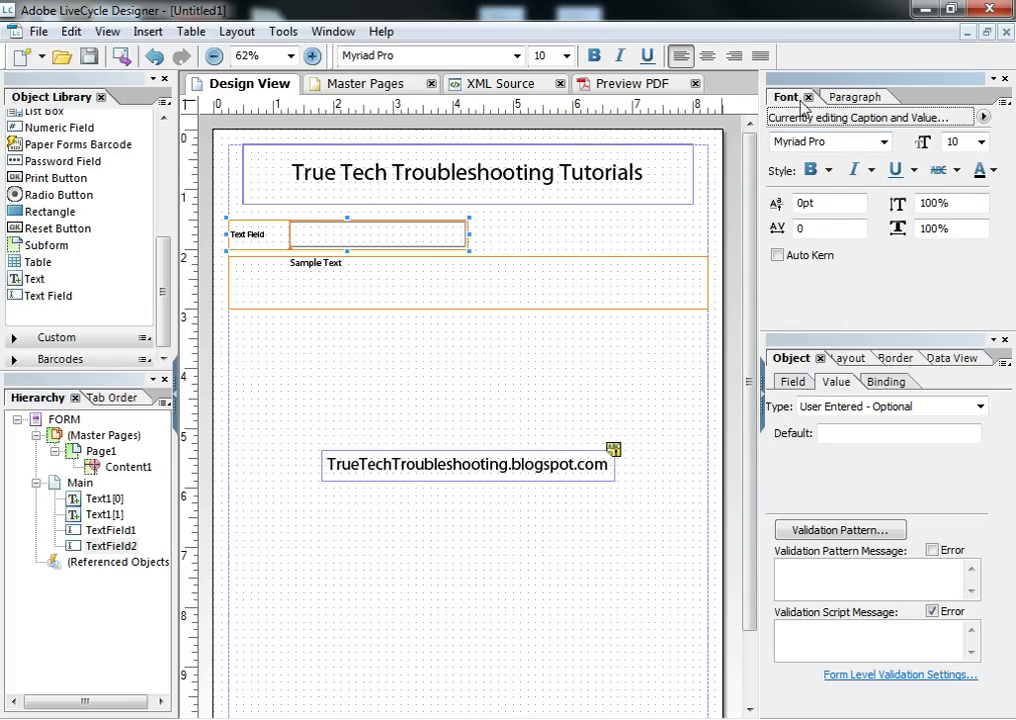
click(838, 100)
click(840, 117)
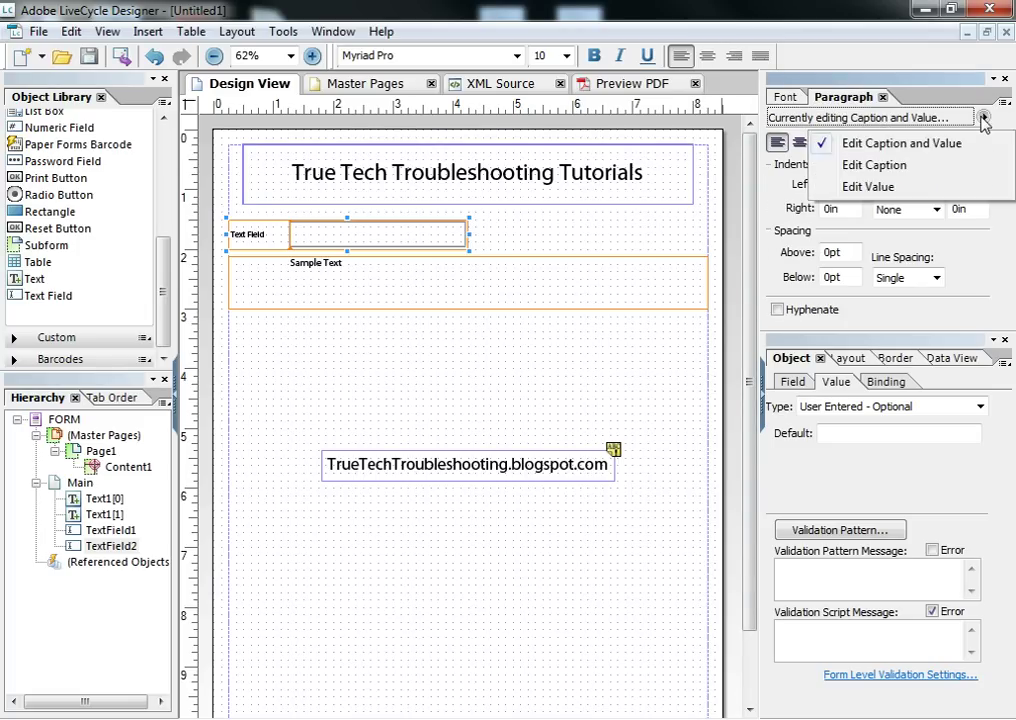
click(885, 166)
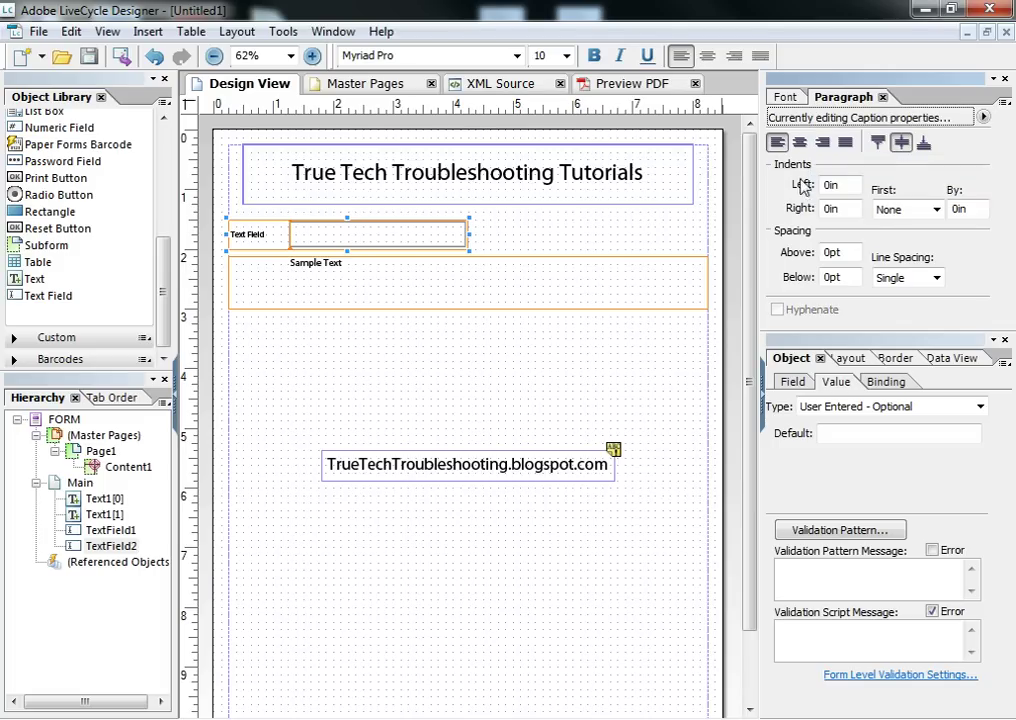
click(877, 142)
Delete the Sample Text field and bottom-align the new field's value
click(573, 267)
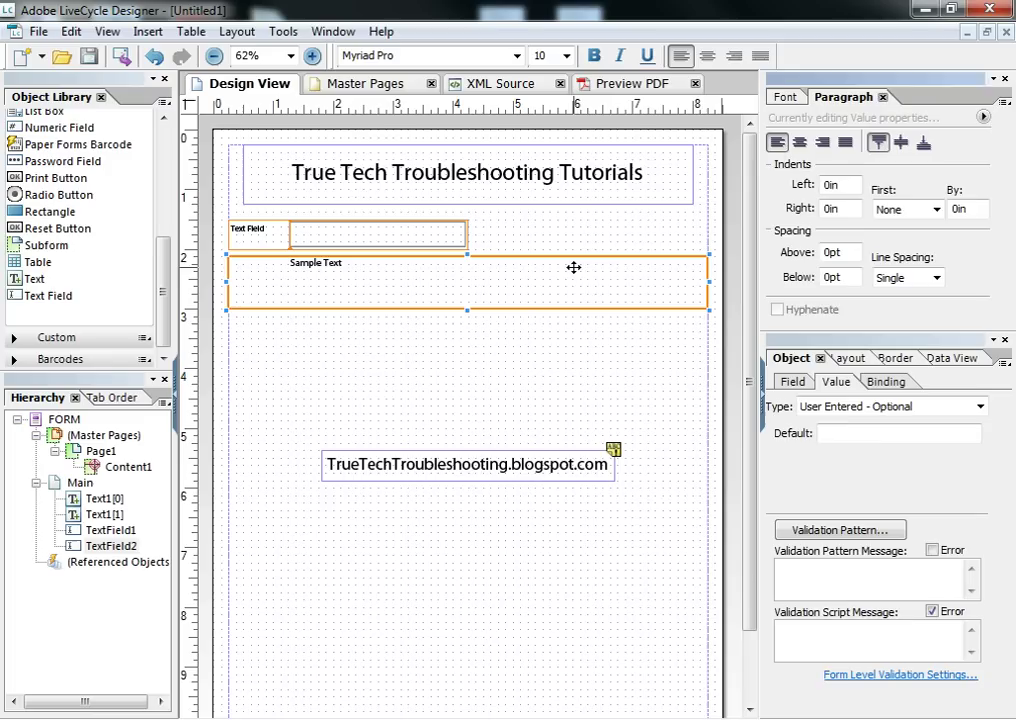
key(Delete)
click(381, 233)
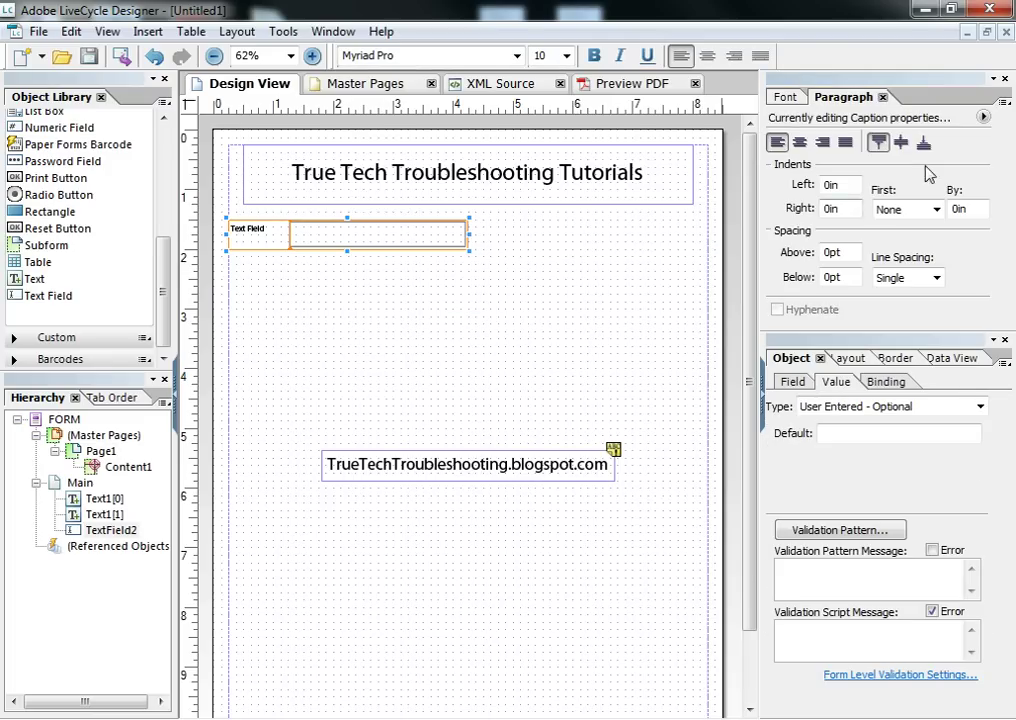
click(984, 117)
click(875, 186)
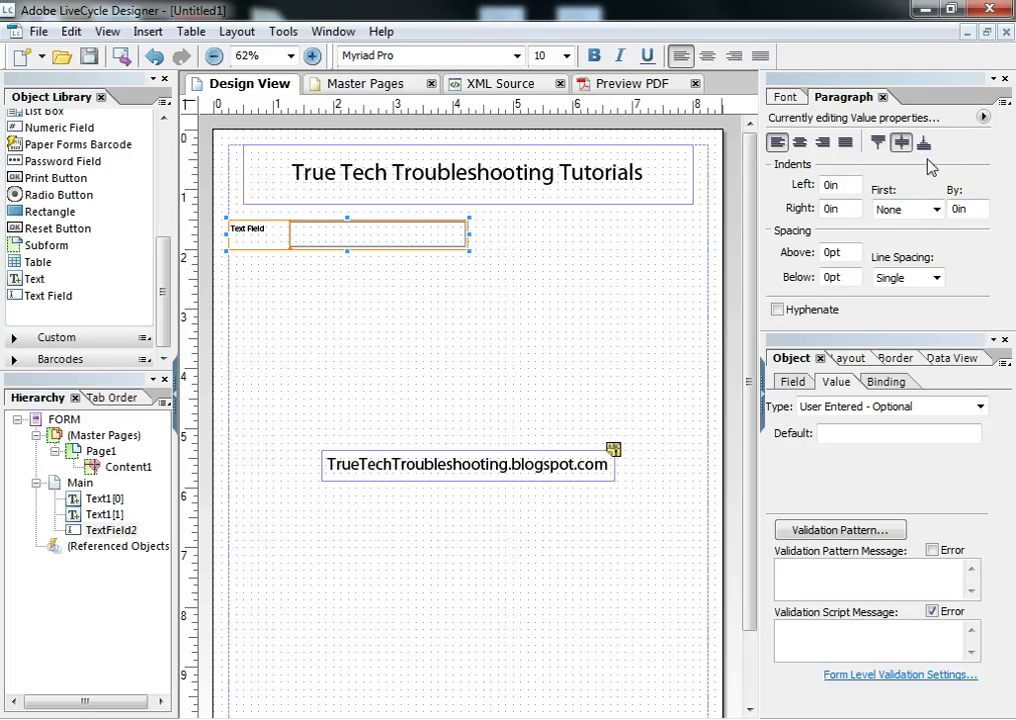
click(924, 142)
Make the new field taller and test typing in it in the PDF preview
mouse_move(347, 245)
mouse_down()
mouse_move(351, 319)
mouse_move(356, 248)
mouse_up()
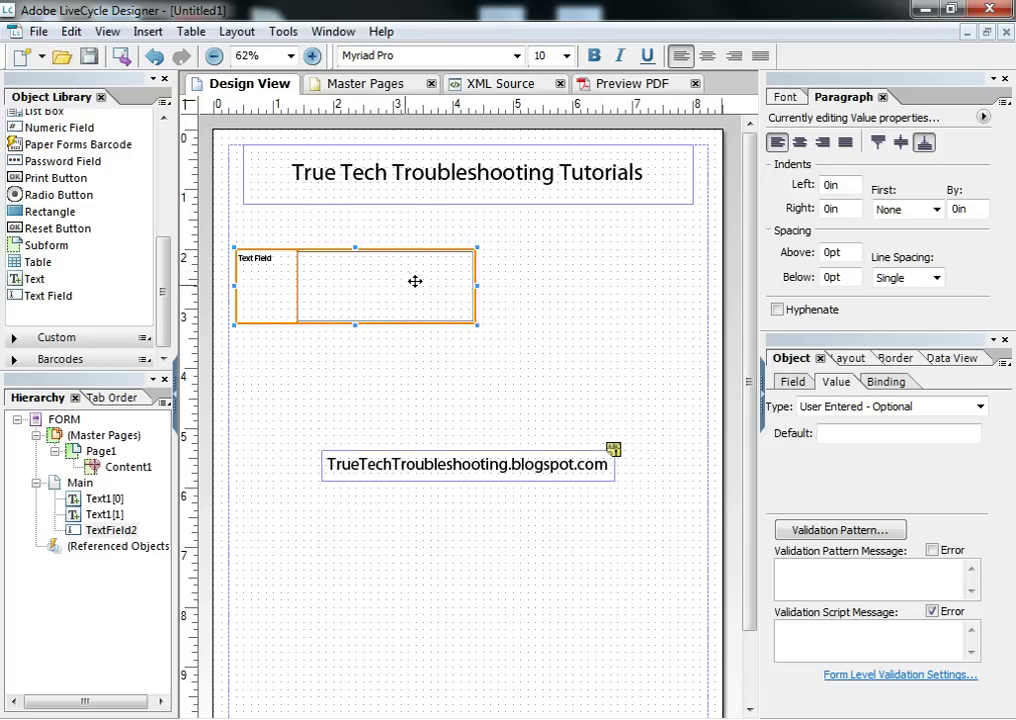
click(612, 83)
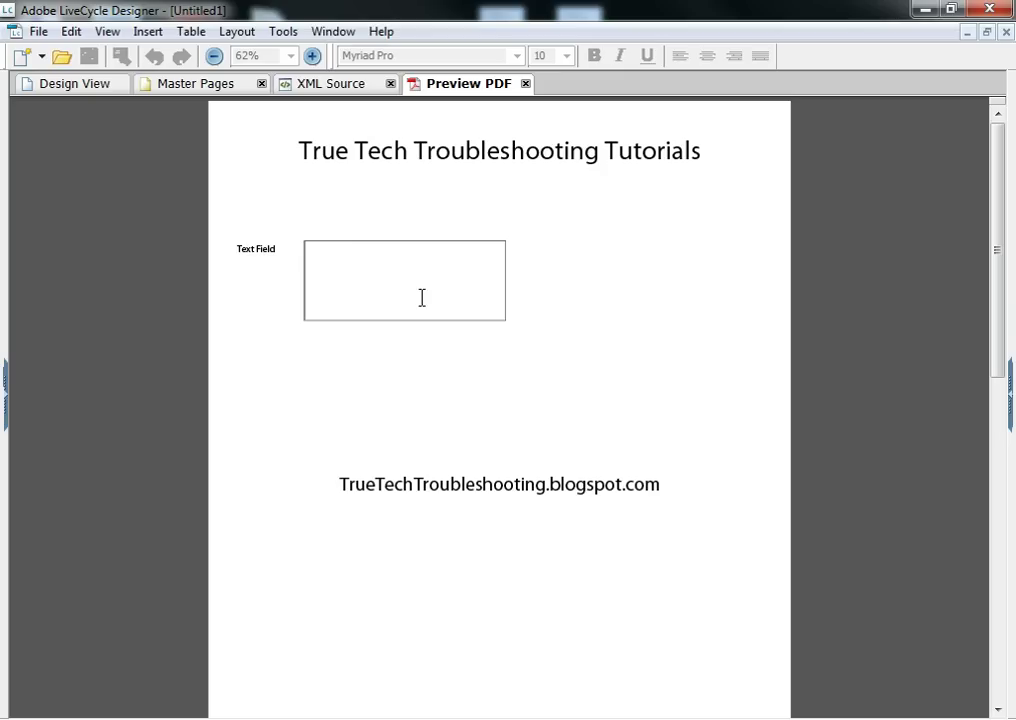
click(370, 297)
text(asdfasdfasdfasdfa)
Set Caption Position to Bottom, shorten TextField2 to 1.625in tall, and test it in preview
click(104, 86)
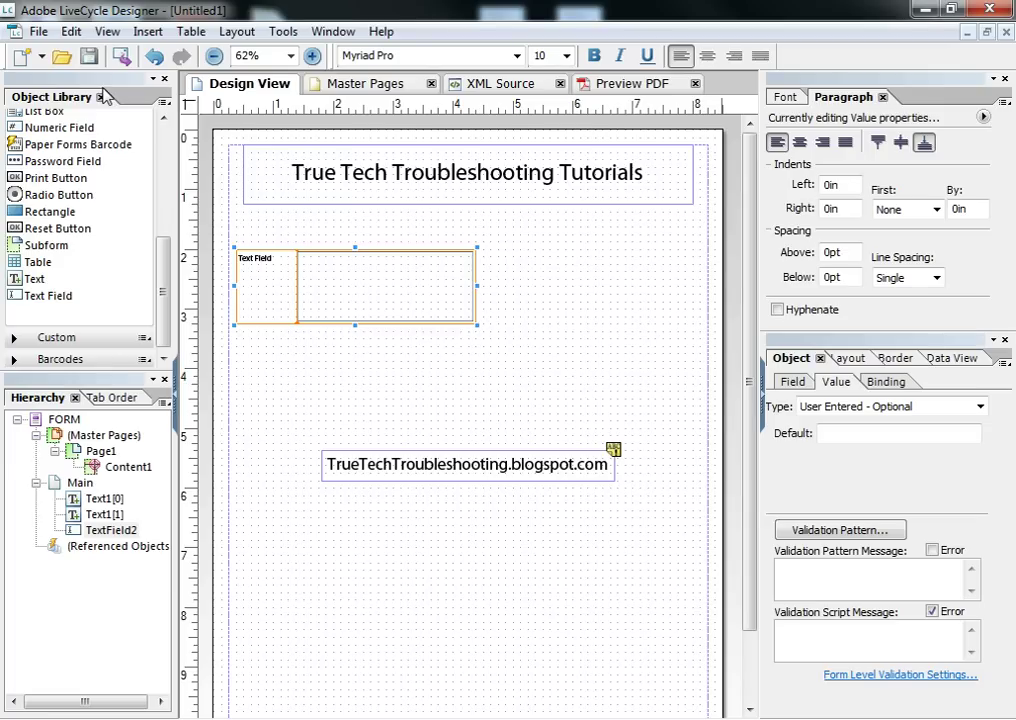
click(845, 358)
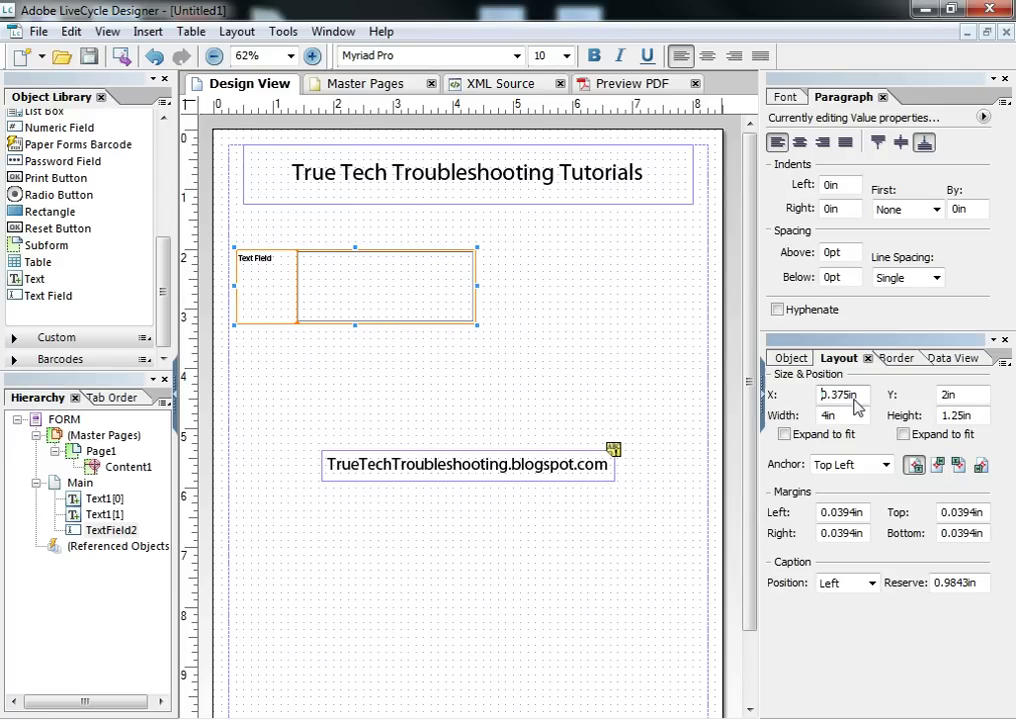
click(871, 584)
click(835, 647)
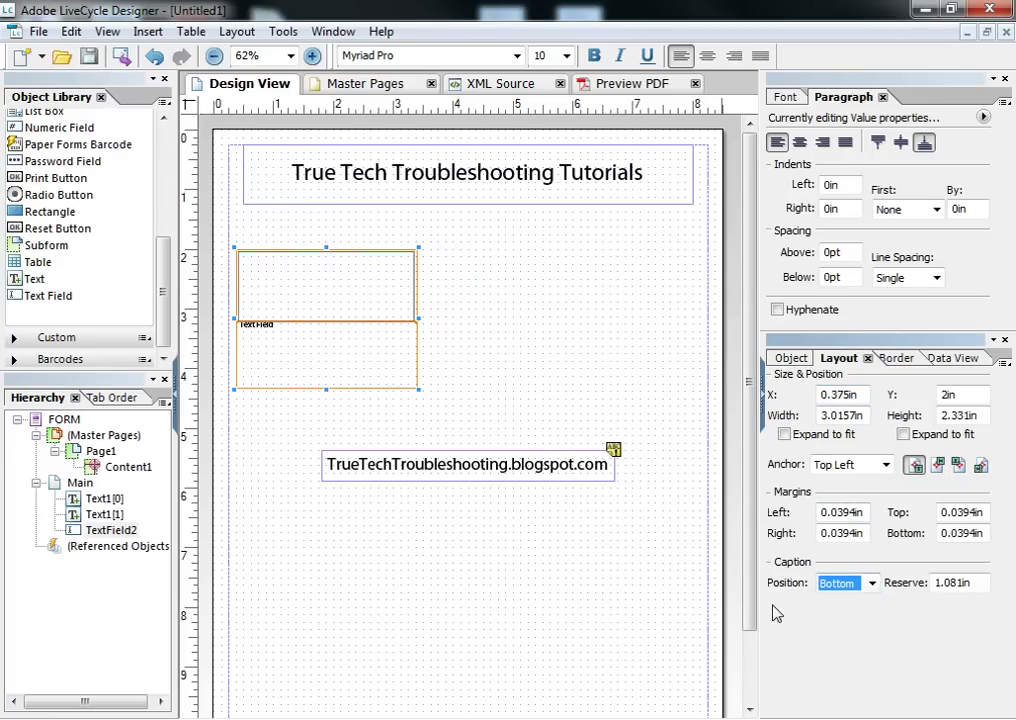
drag(328, 389, 336, 341)
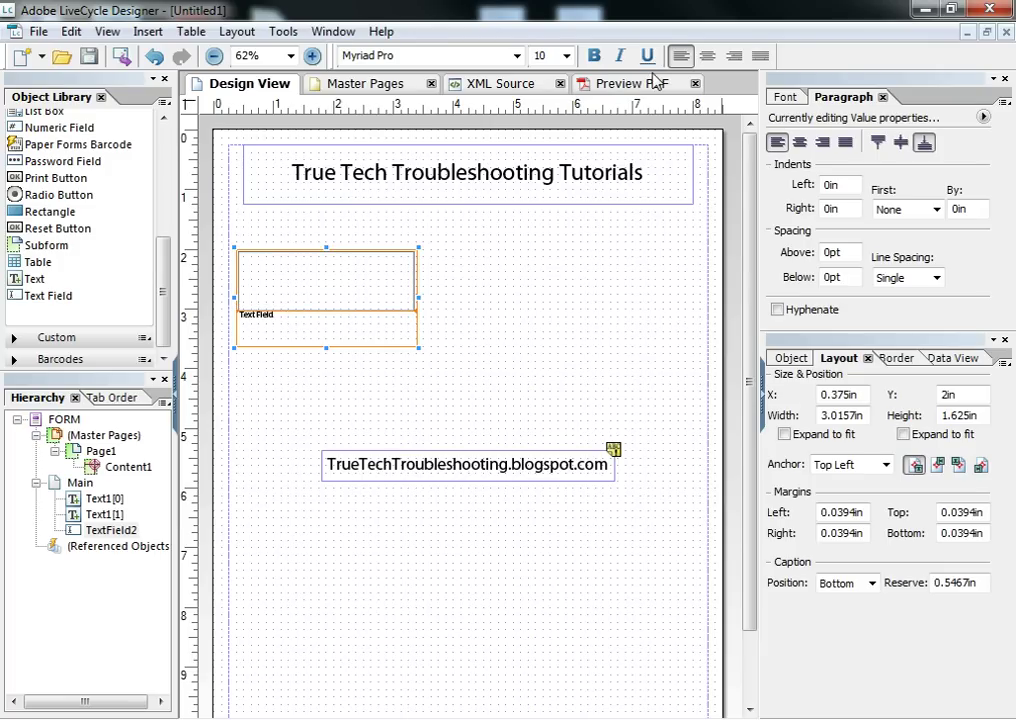
click(650, 83)
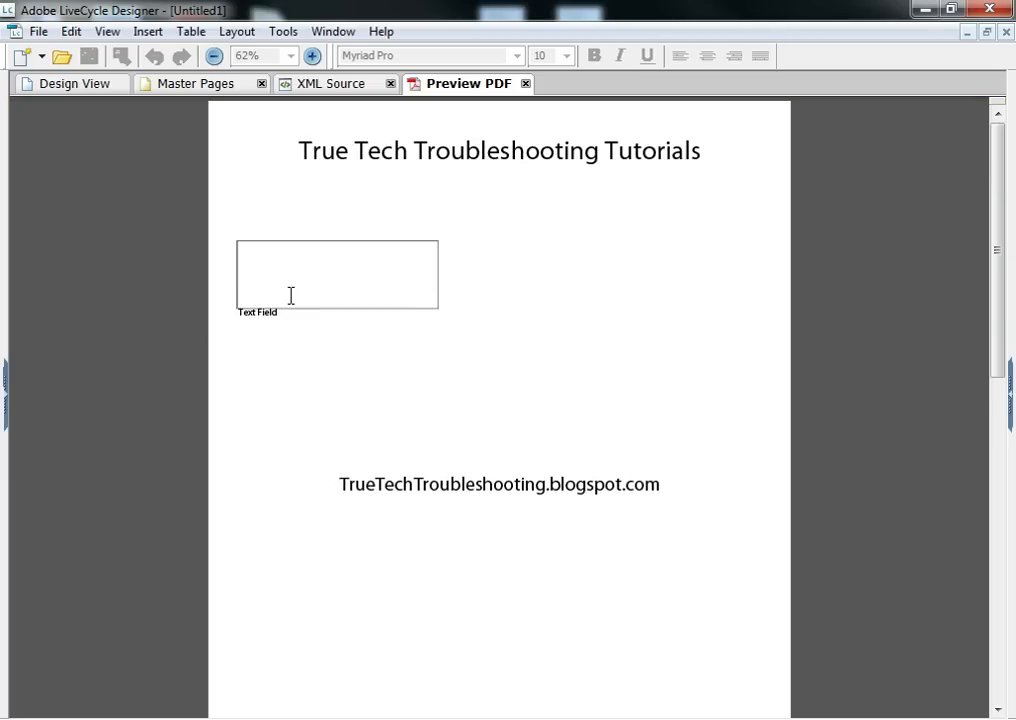
click(290, 295)
text(asdfasdfasdfasdfa d)
click(82, 85)
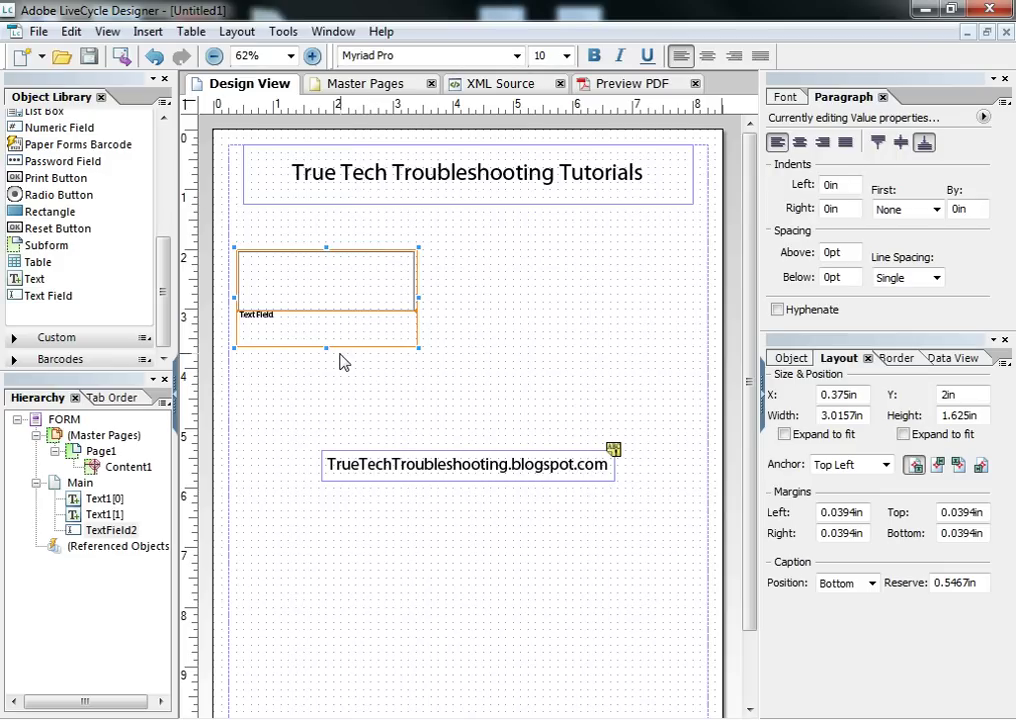